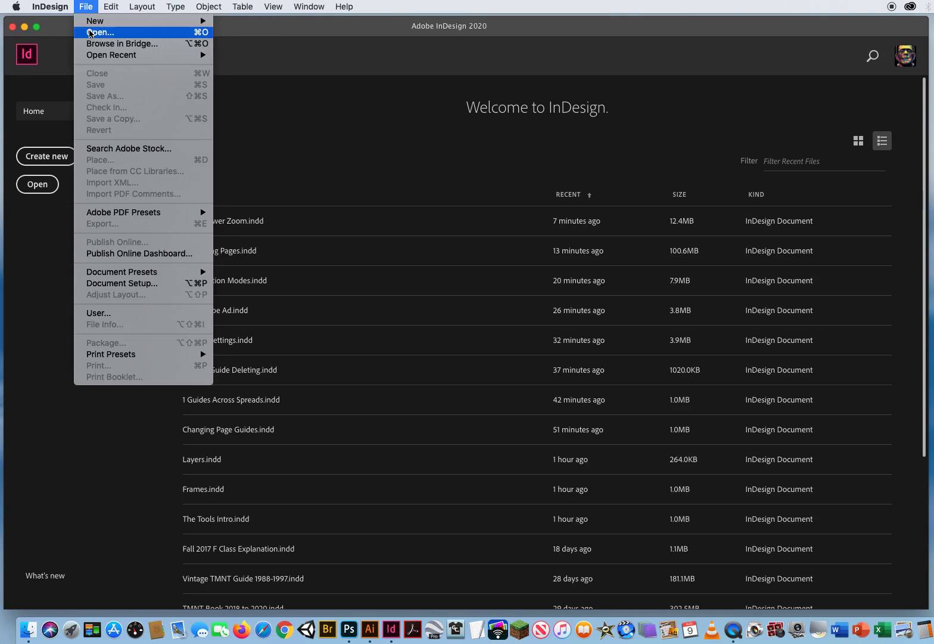
- Open HW Catalog.indd from the 3 Master Pages Demo folder inside ID CH.3 Workflow Shortcuts
left_click(92, 32)
left_click(571, 103)
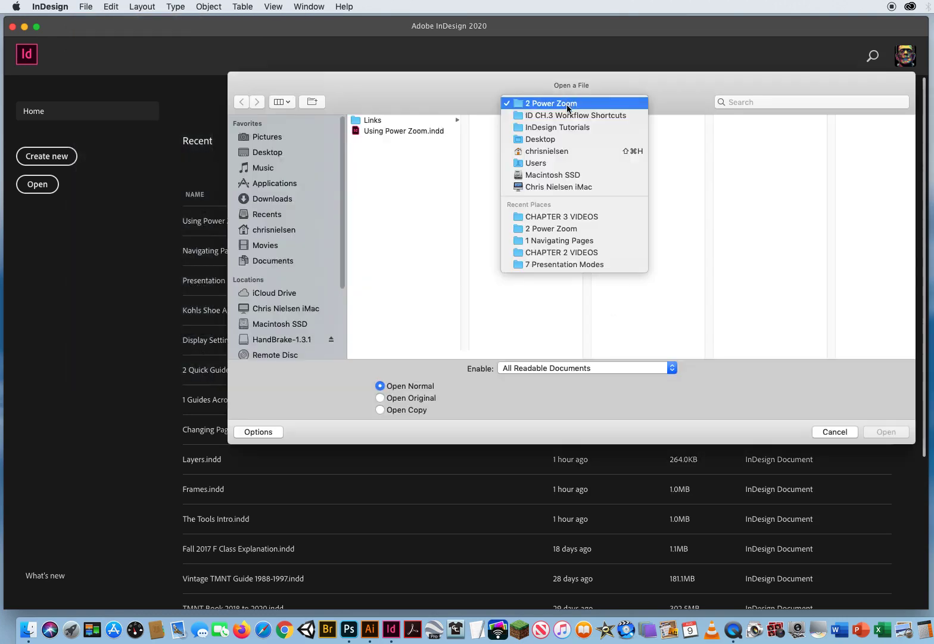
left_click(566, 116)
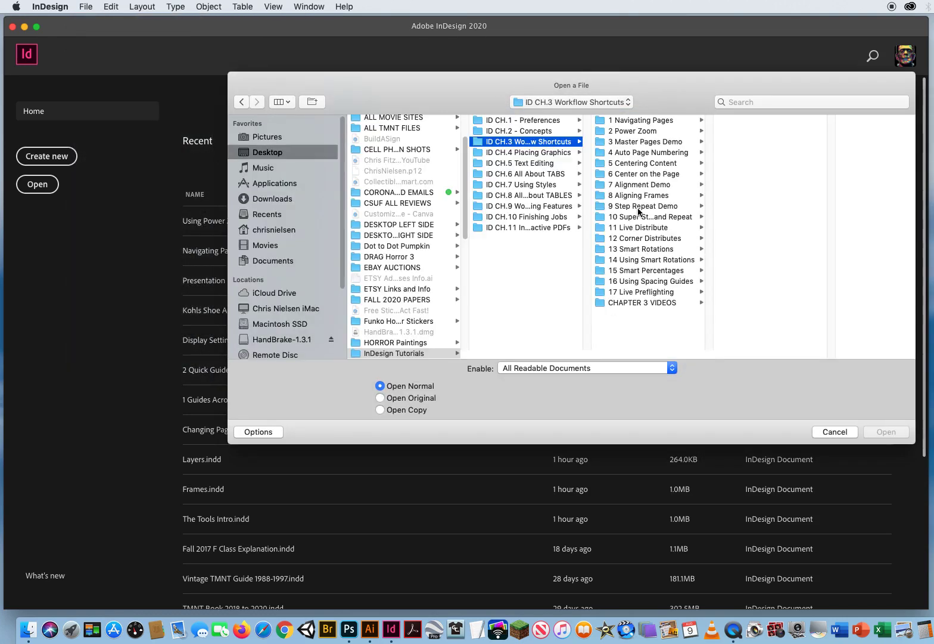
left_click(636, 143)
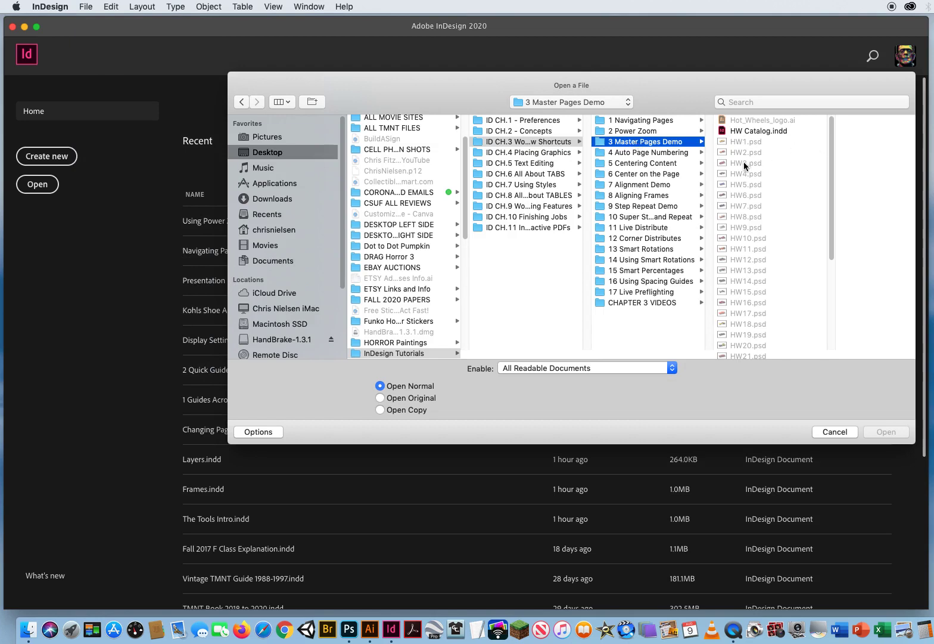
left_click(754, 131)
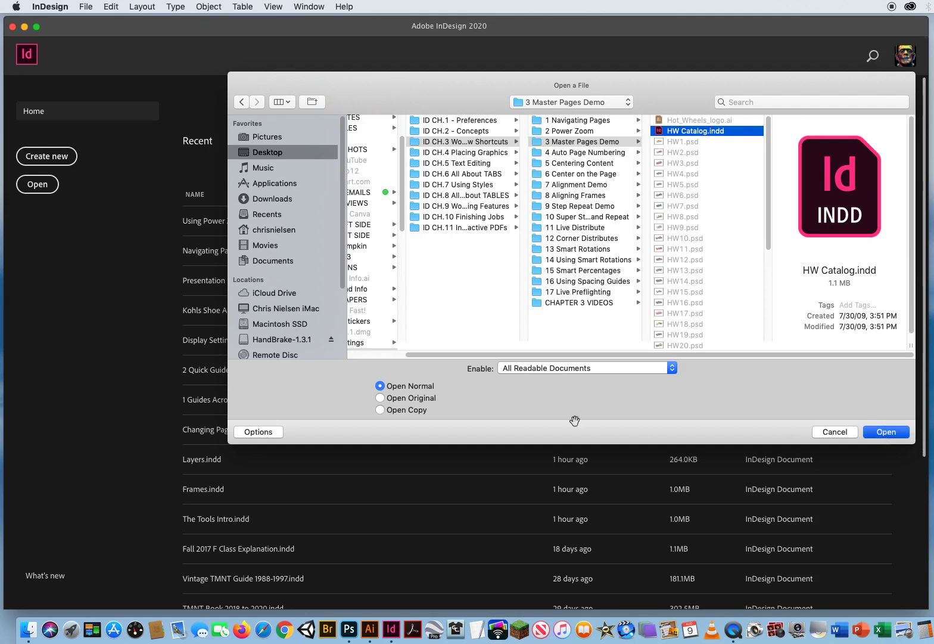
key("Return")
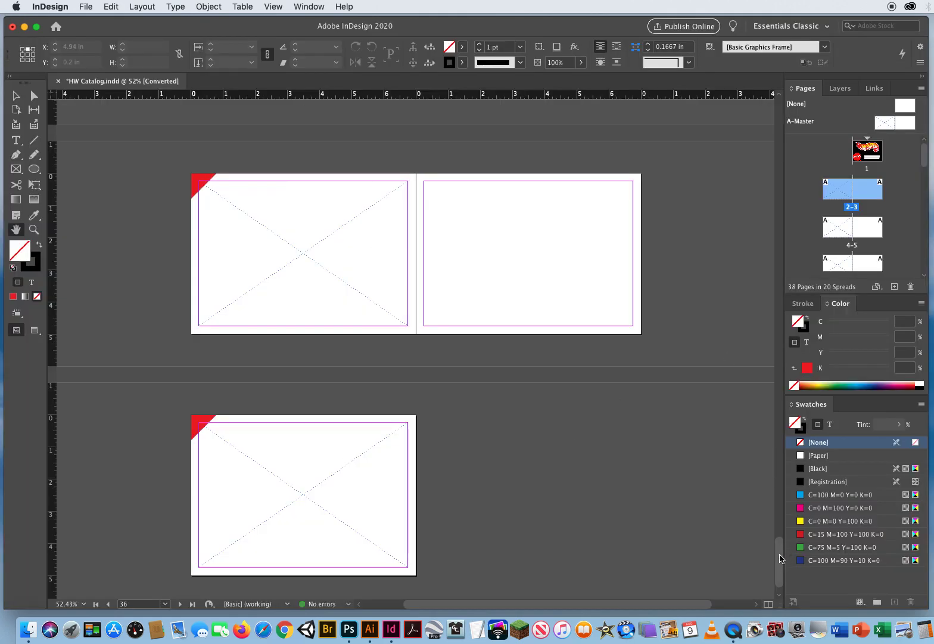
- Detach the Pages panel so it floats over the document, and lengthen it to show more spreads
left_click_drag(777, 555, 755, 145)
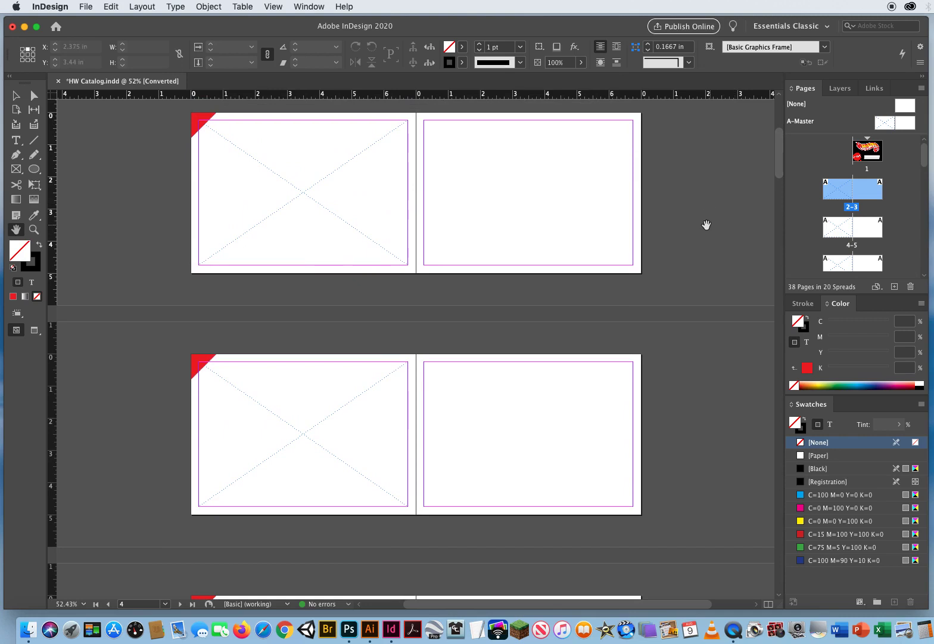
left_click_drag(779, 169, 779, 164)
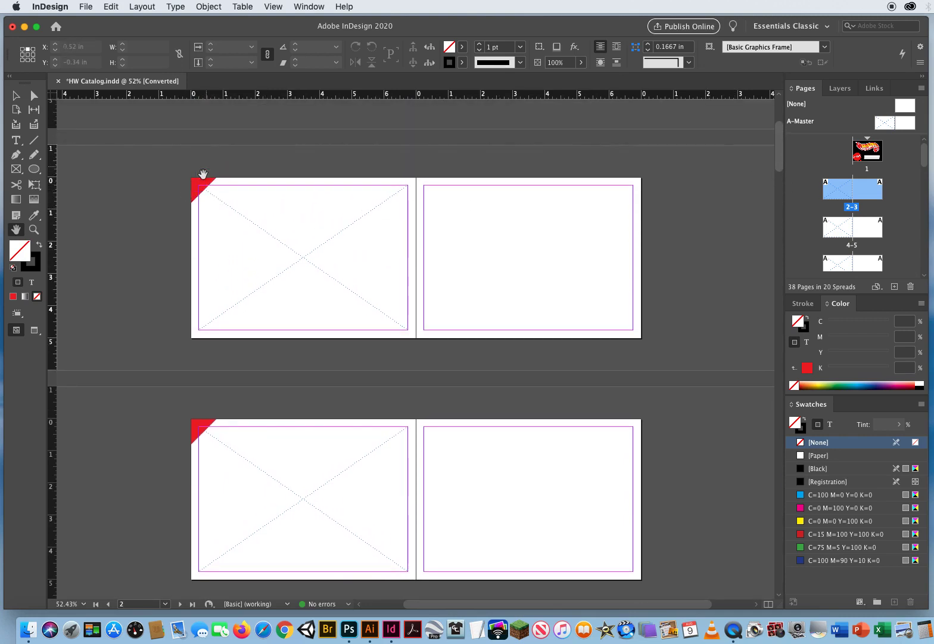
mouse_move(779, 158)
left_mouse_down()
mouse_move(774, 244)
mouse_move(777, 141)
mouse_move(778, 168)
mouse_move(778, 160)
left_mouse_up()
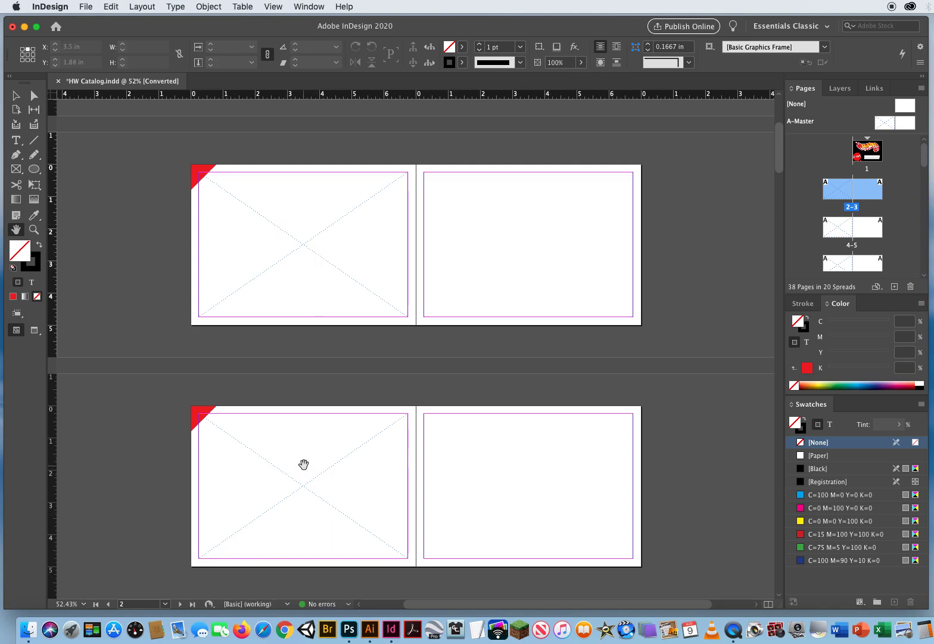
left_click(16, 95)
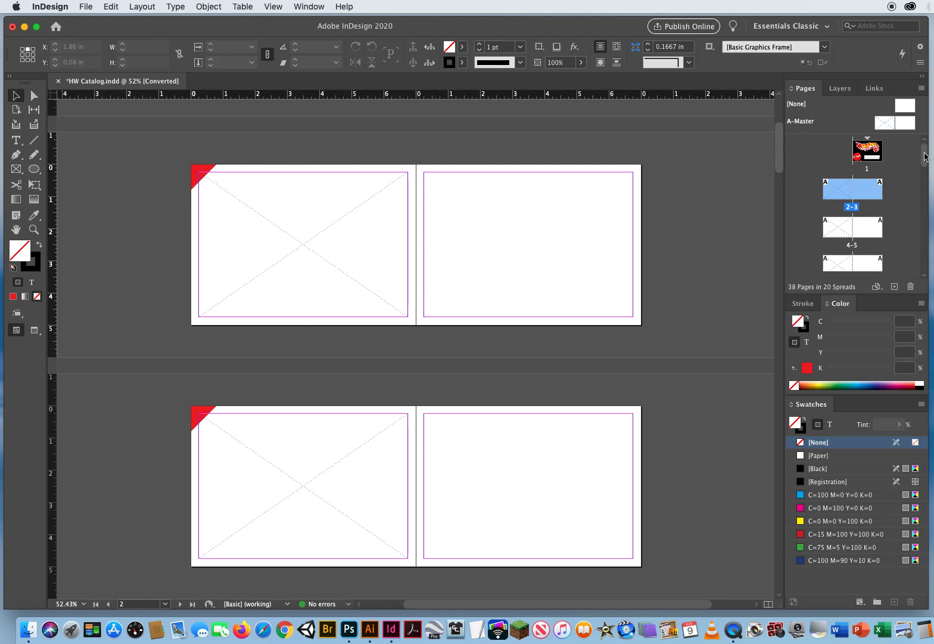
left_click_drag(821, 97, 624, 122)
left_click_drag(717, 319, 717, 563)
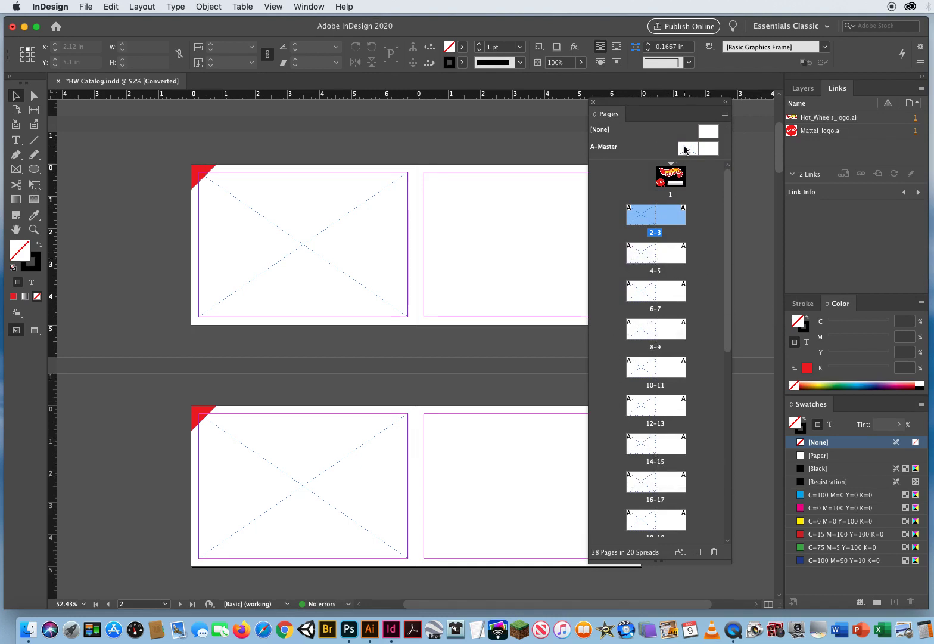
- Open the left page of A-Master for editing and move the Pages panel clear of the spread
left_click(685, 149)
left_click(707, 149)
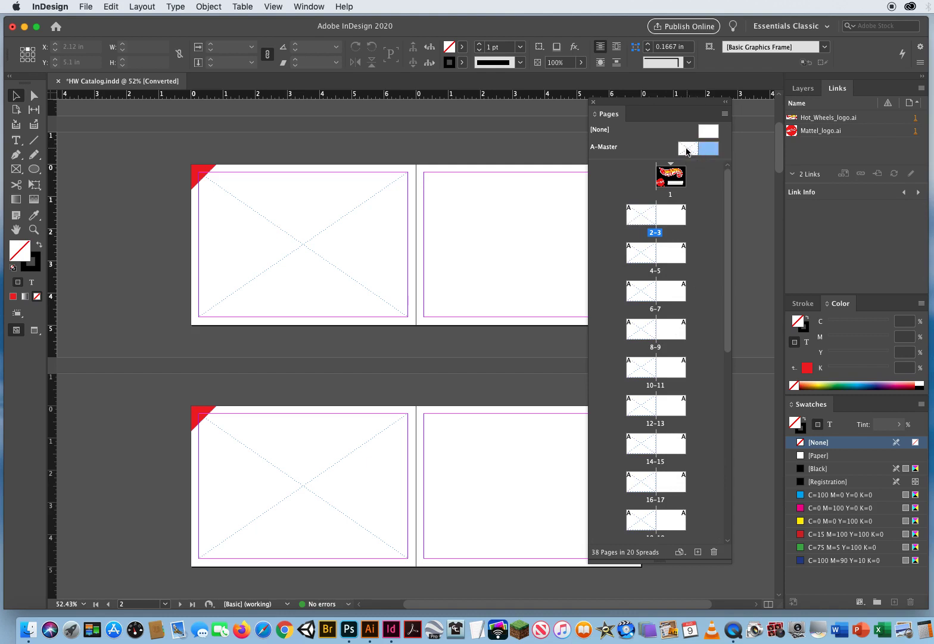
left_click(688, 150)
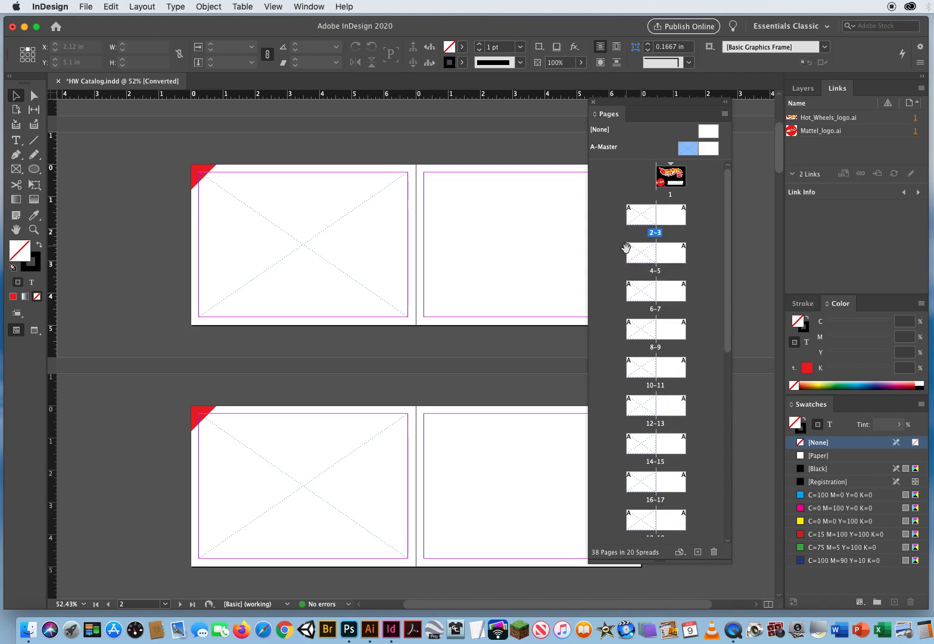
double_click(688, 149)
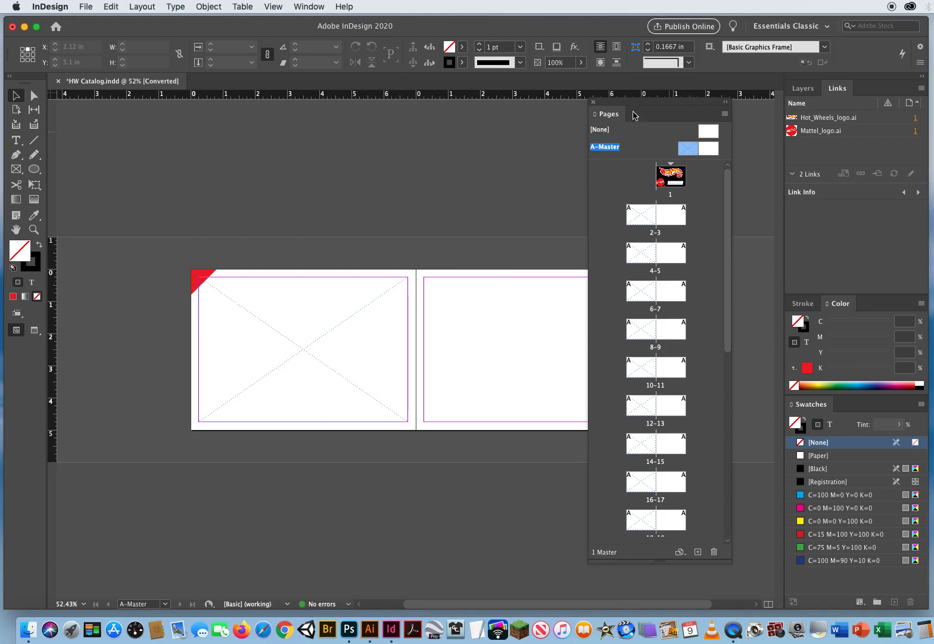
left_click_drag(609, 105, 732, 127)
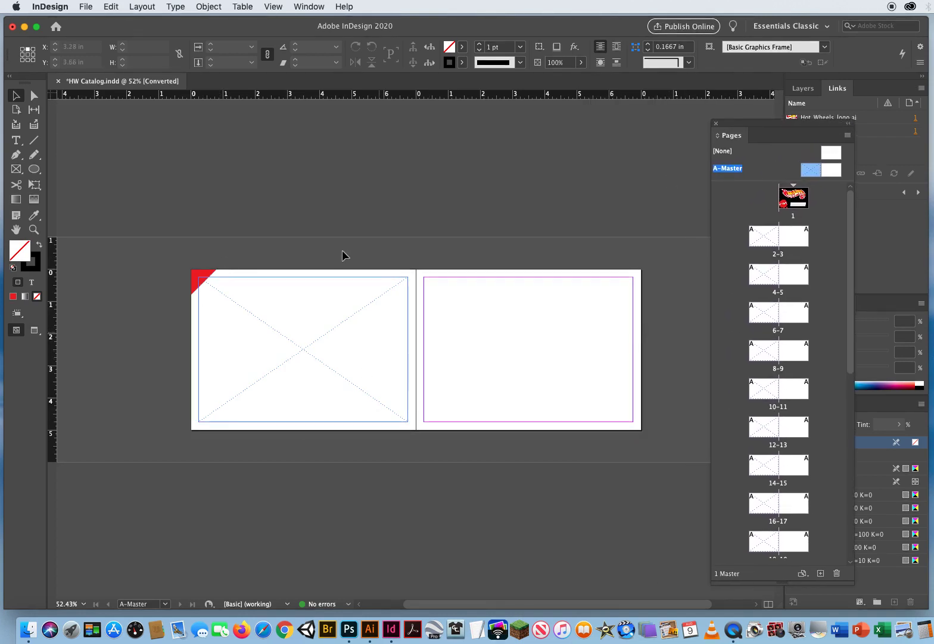
- Duplicate the large empty graphic frame from the left master page onto the right page, aligned to its margins
left_click(278, 351)
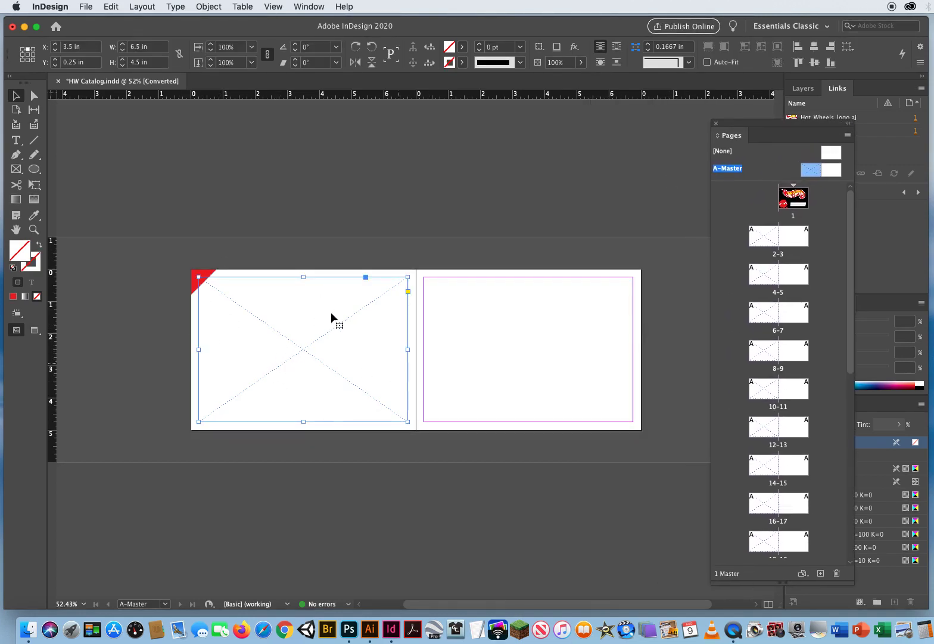
left_click(197, 277)
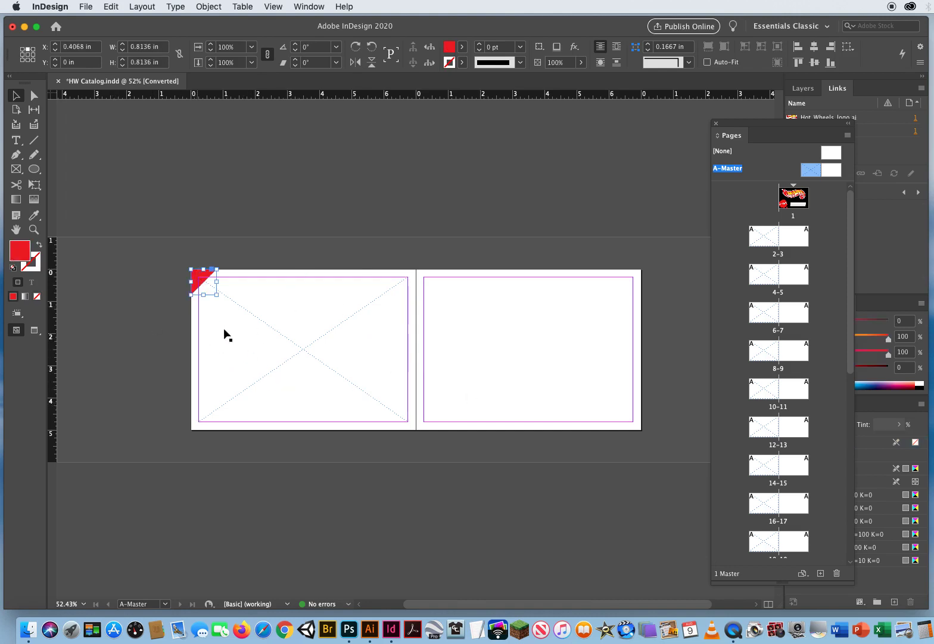
left_click(324, 490)
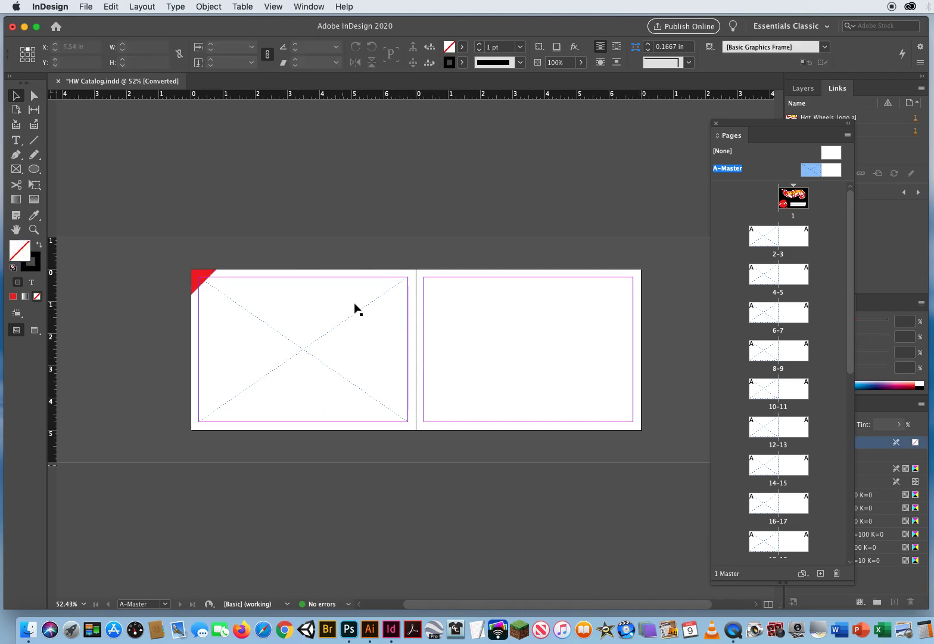
left_click(301, 352)
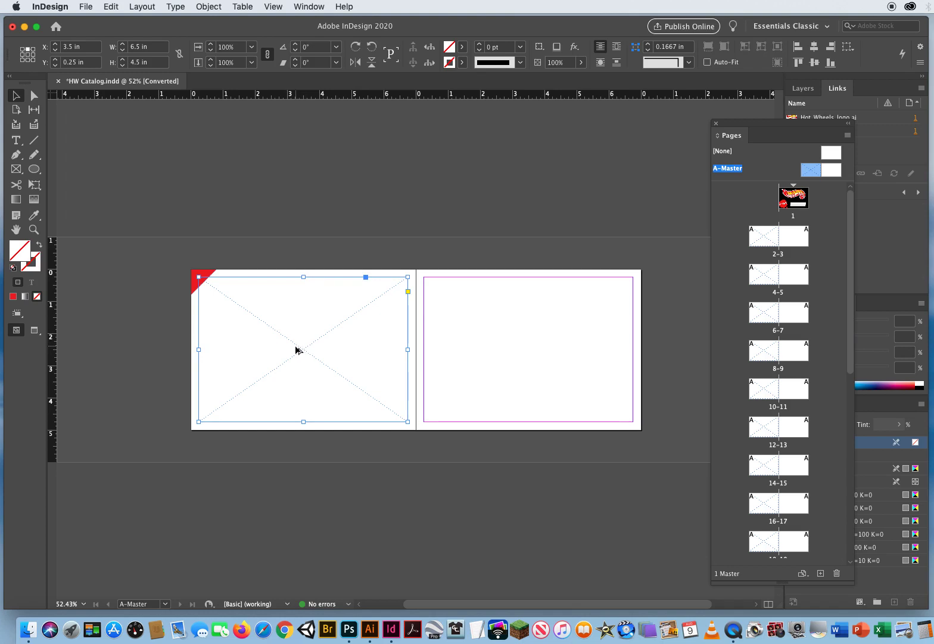
left_click_drag(298, 349, 522, 349)
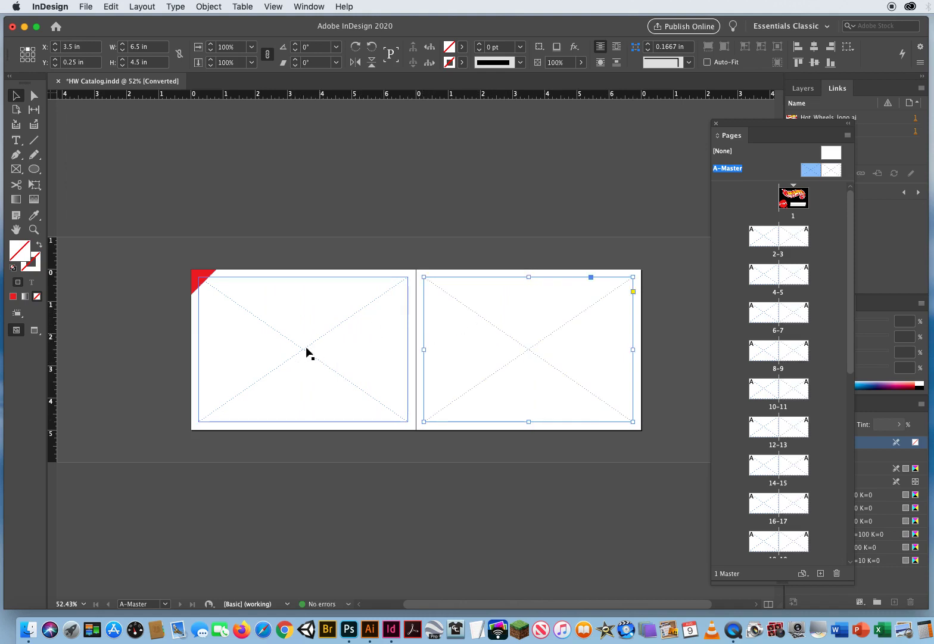
- Duplicate the red corner triangle from the left master page into the upper-right corner of the right master page
left_click(202, 272)
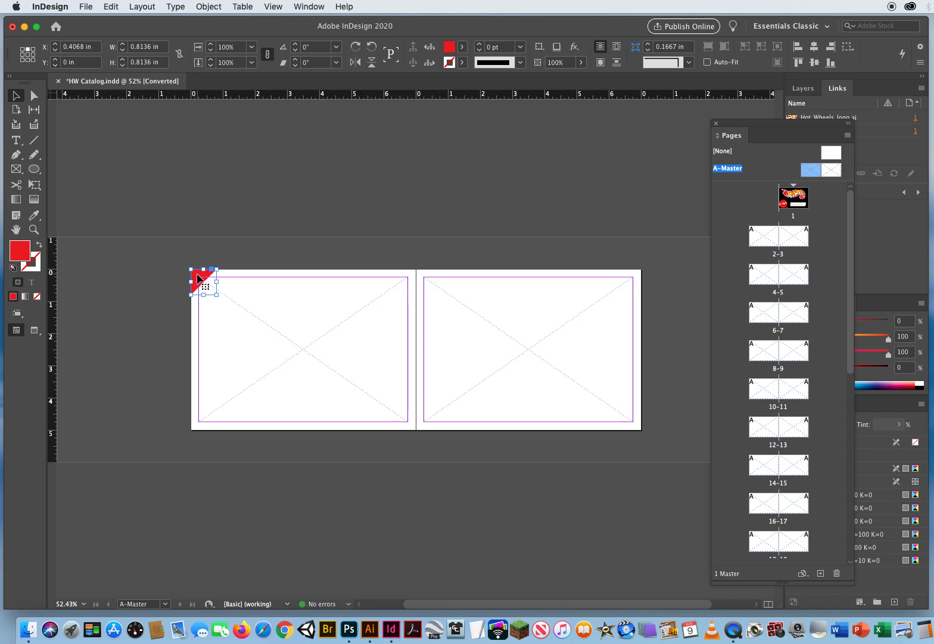
left_click(266, 249)
left_click(213, 287)
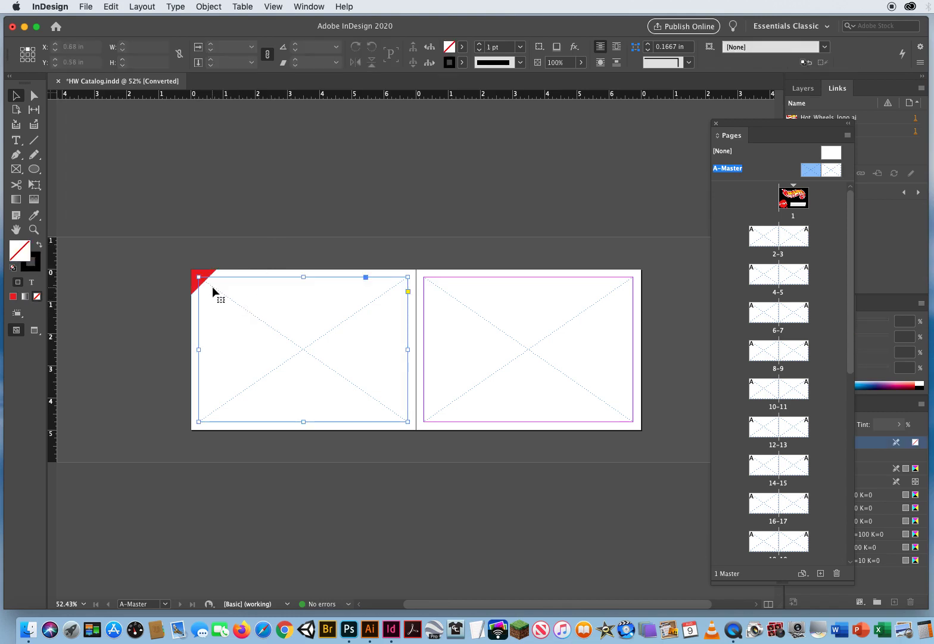
left_click(222, 260)
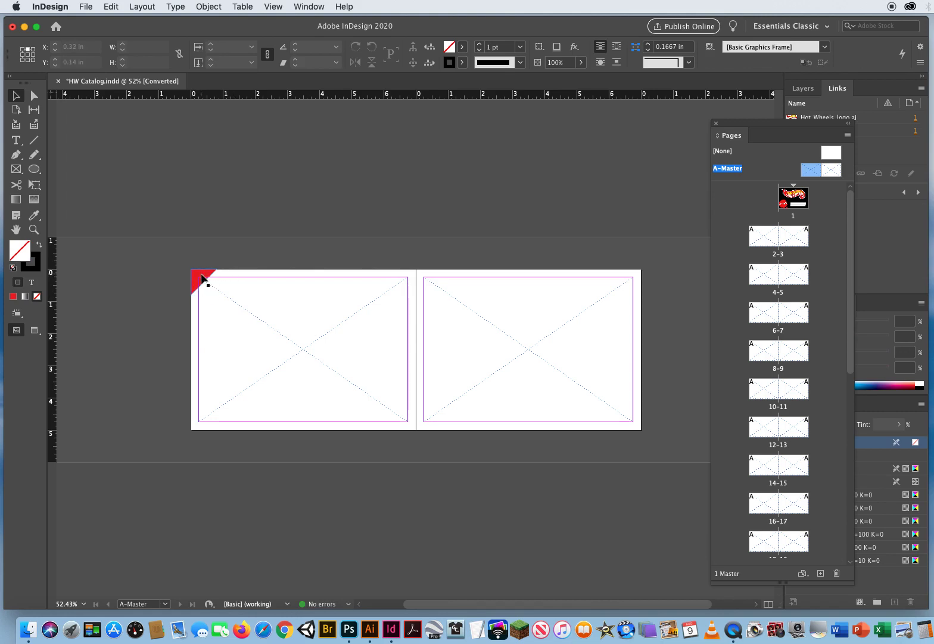
left_click(203, 279)
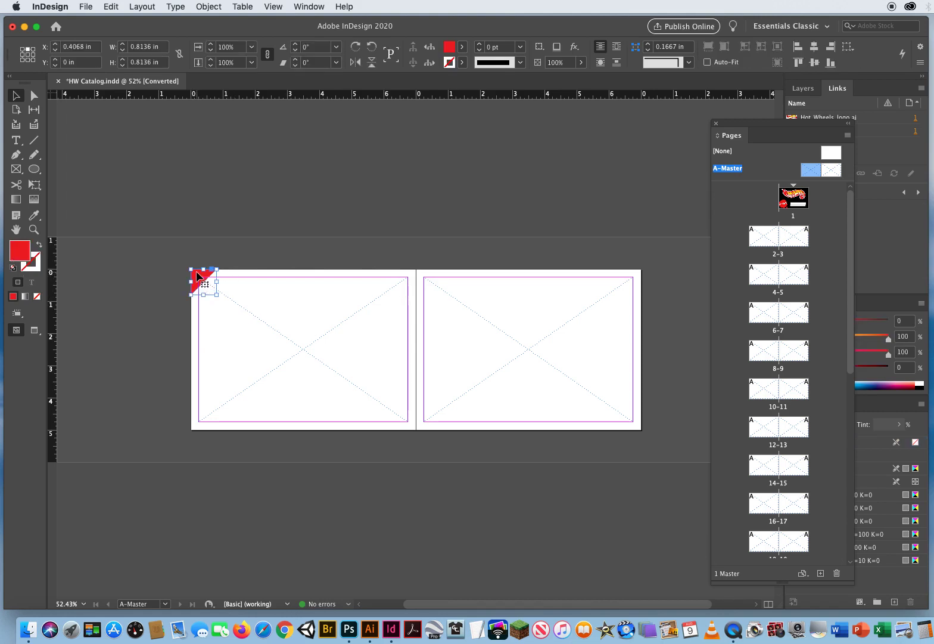
left_click_drag(198, 276, 624, 283)
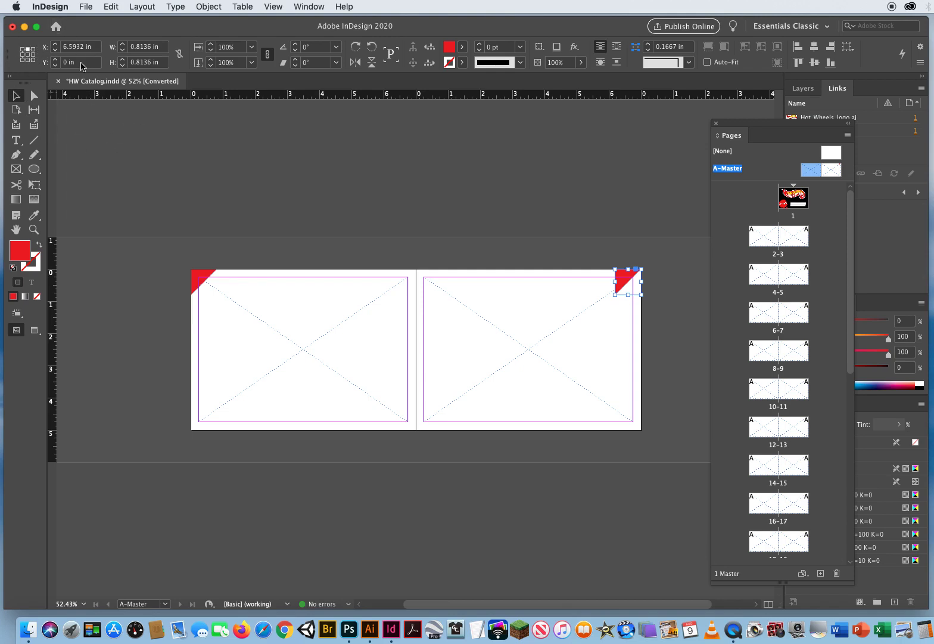
- Flip the copied red triangle horizontally about its center and preview the master spread without guides and frame edges
left_click(28, 55)
left_click(355, 63)
left_click(437, 185)
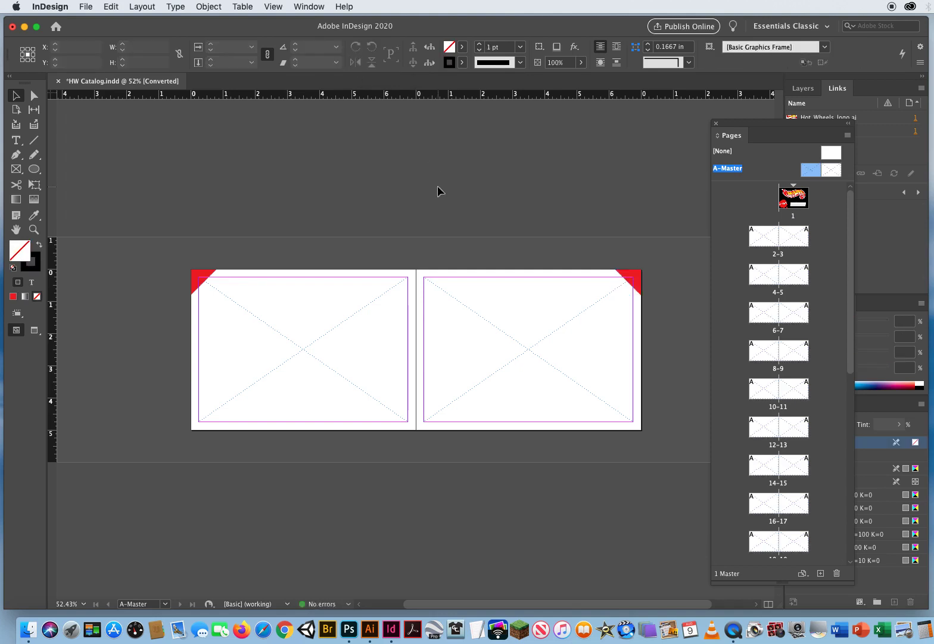
key("w")
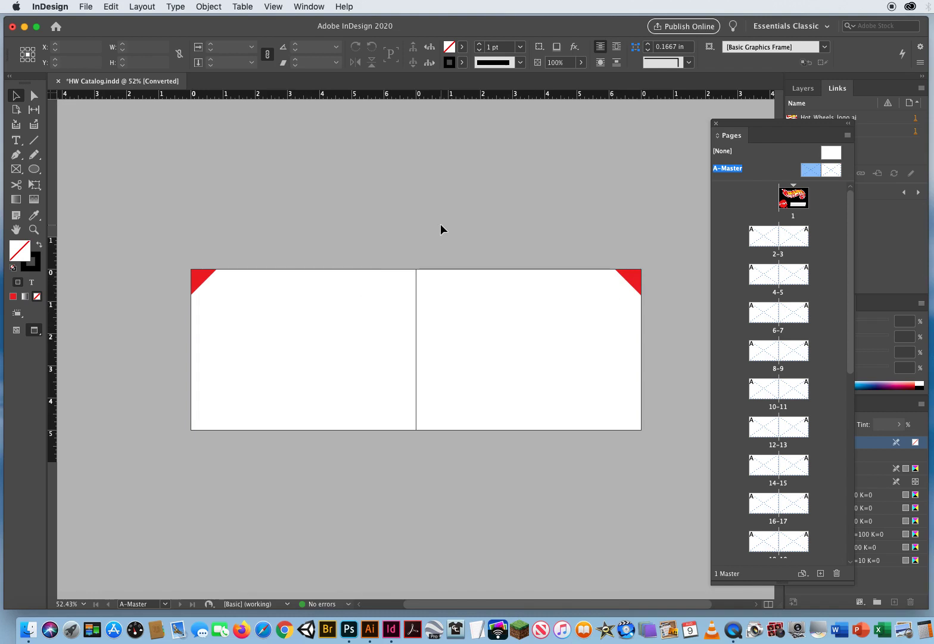
key("w")
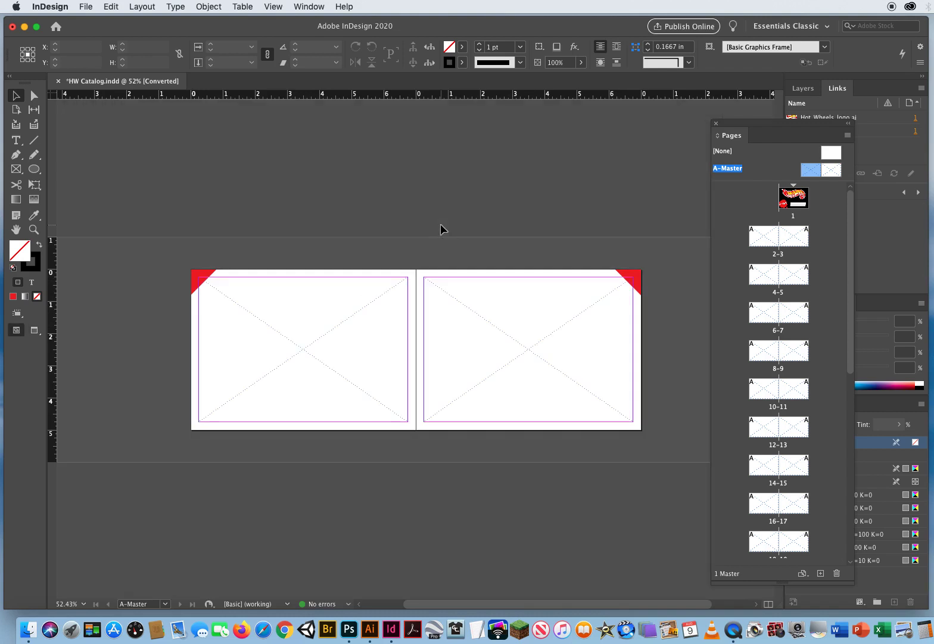
- Go to page 2 and try to select the master frames on spread 2-3 with selection marquees
double_click(763, 240)
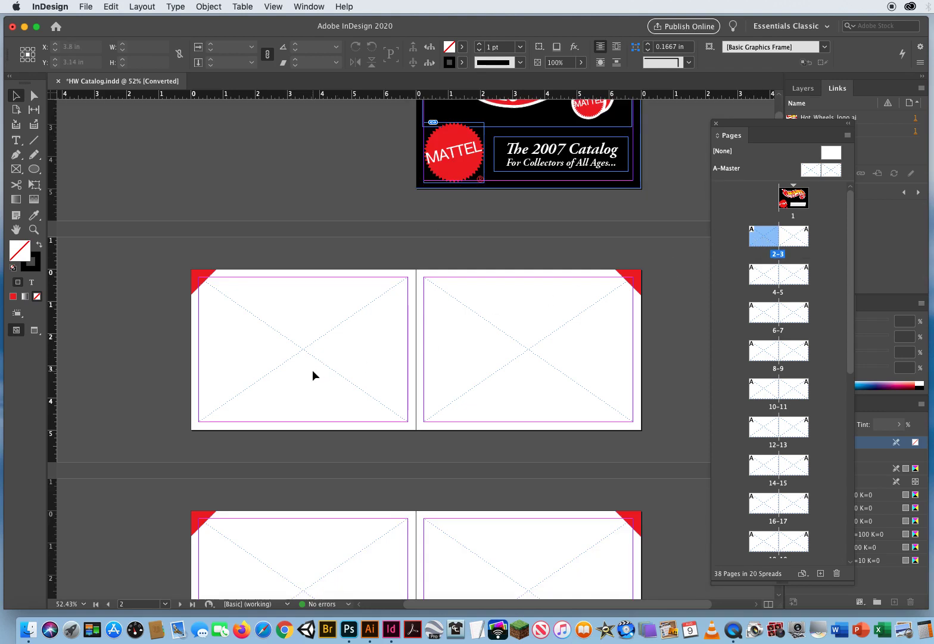
left_click_drag(247, 314, 440, 413)
left_click_drag(466, 343, 551, 390)
left_click_drag(505, 312, 593, 402)
left_click_drag(529, 326, 606, 401)
left_click_drag(298, 304, 378, 391)
left_click_drag(810, 171, 765, 240)
left_click(813, 172)
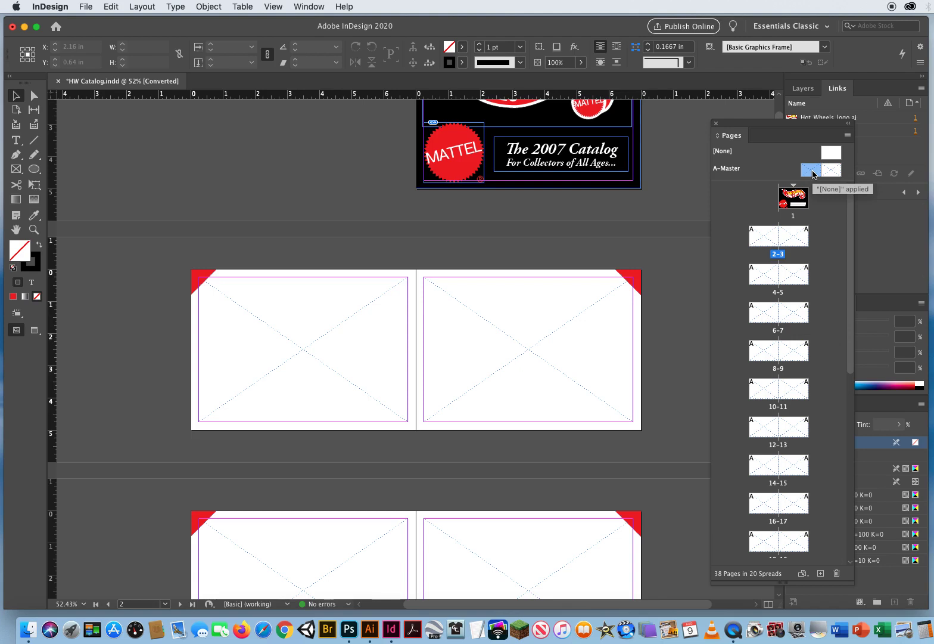
left_click(764, 236)
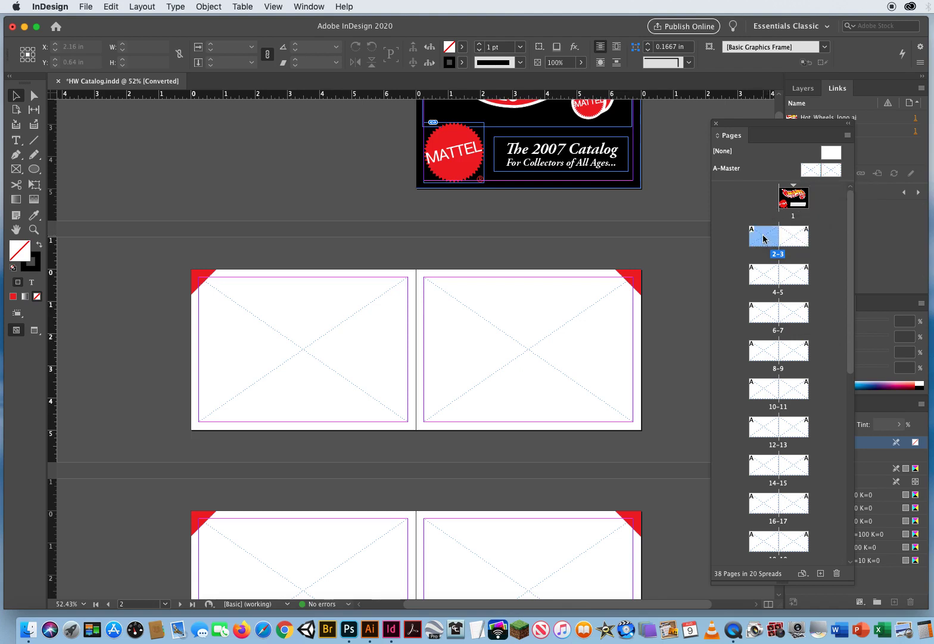
left_click(765, 316)
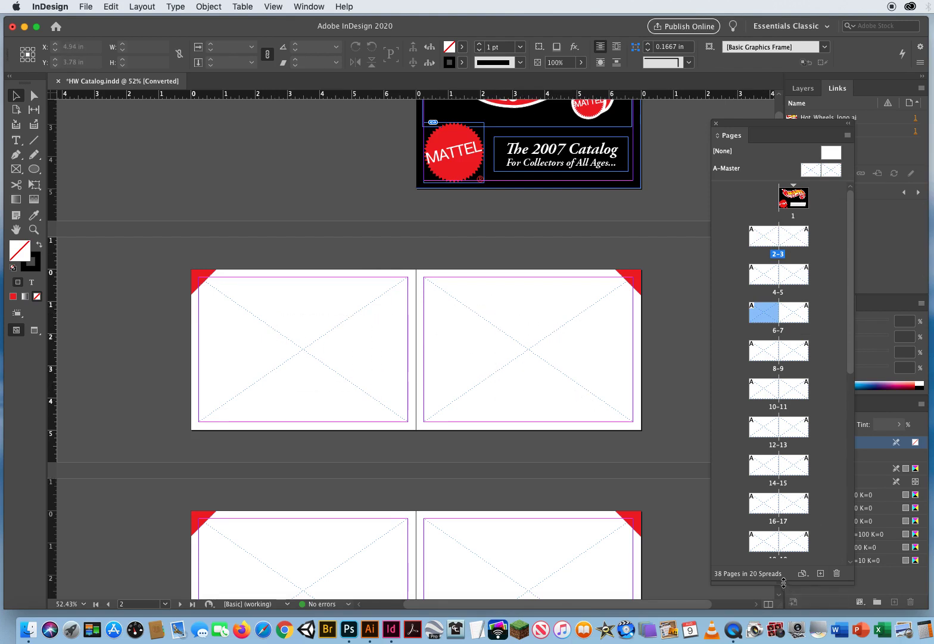
- Shorten and reposition the floating Pages panel so several spreads stay listed, and select page 2 in it
mouse_move(785, 583)
left_mouse_down()
mouse_move(756, 261)
mouse_move(756, 296)
left_mouse_up()
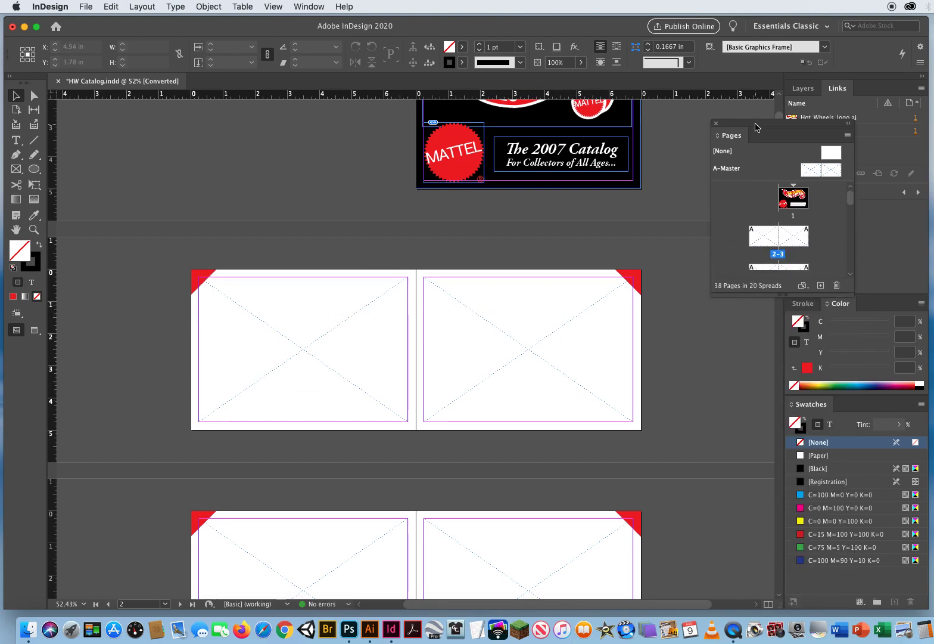
left_click_drag(755, 127, 725, 113)
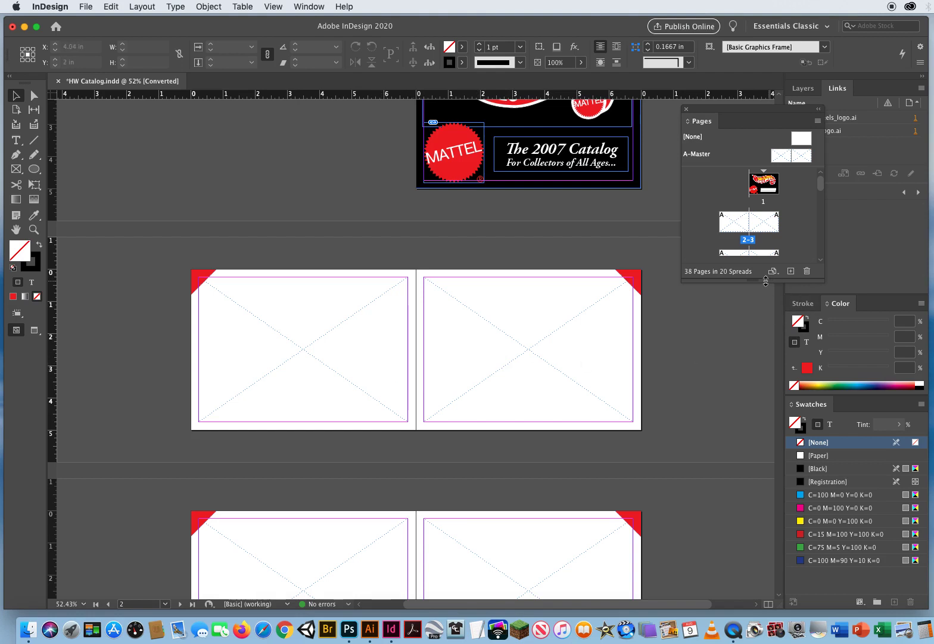
left_click_drag(766, 280, 765, 404)
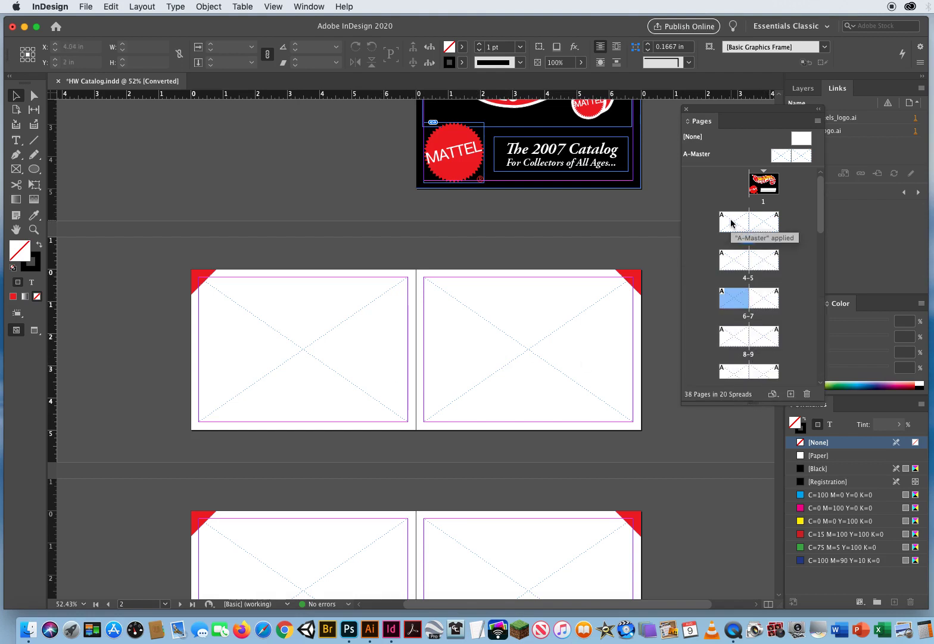
left_click(732, 223)
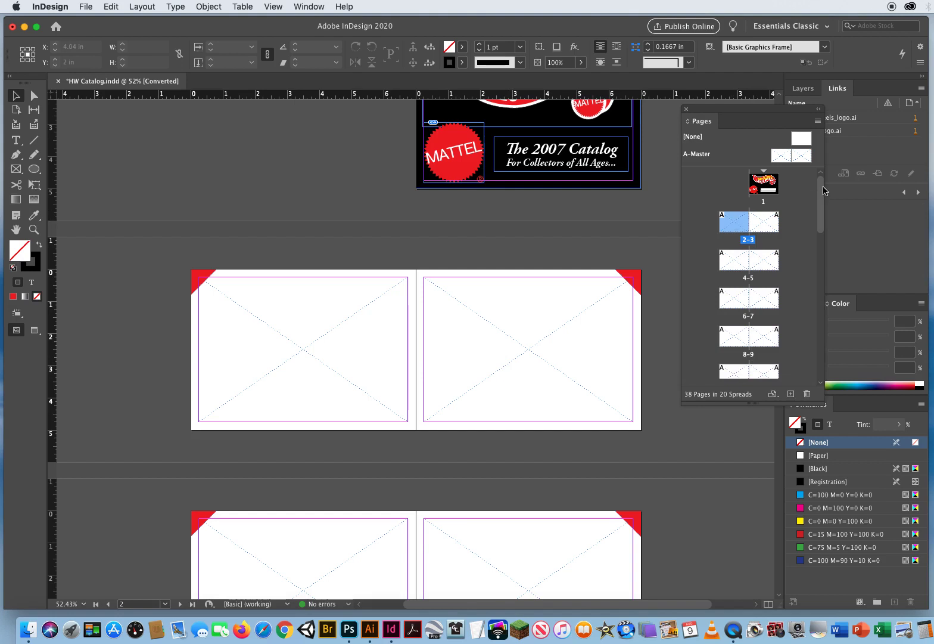
- Select pages 2 through 38 and override all master page items on them
left_click_drag(825, 190, 803, 359)
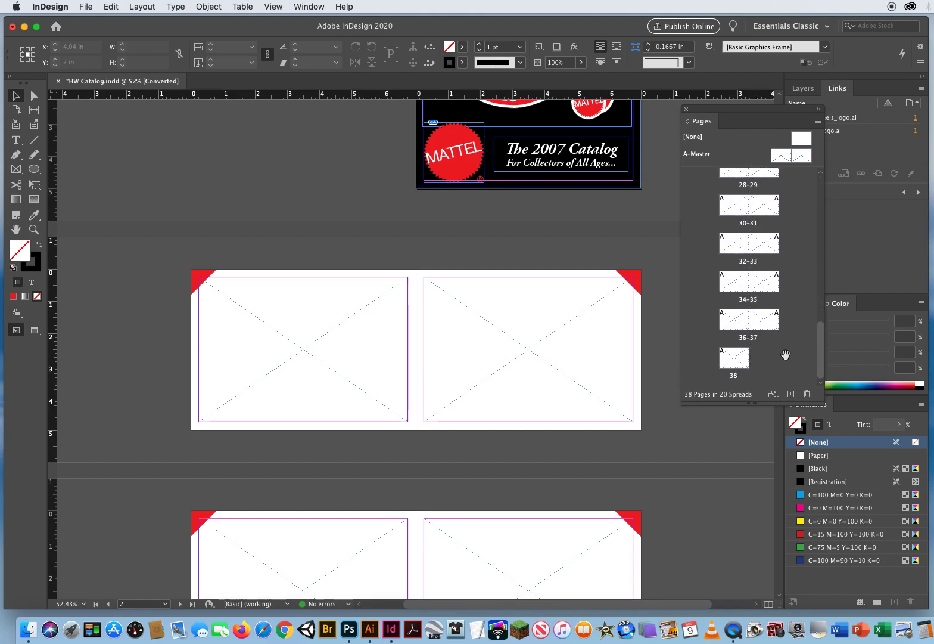
left_click(733, 362, "shift")
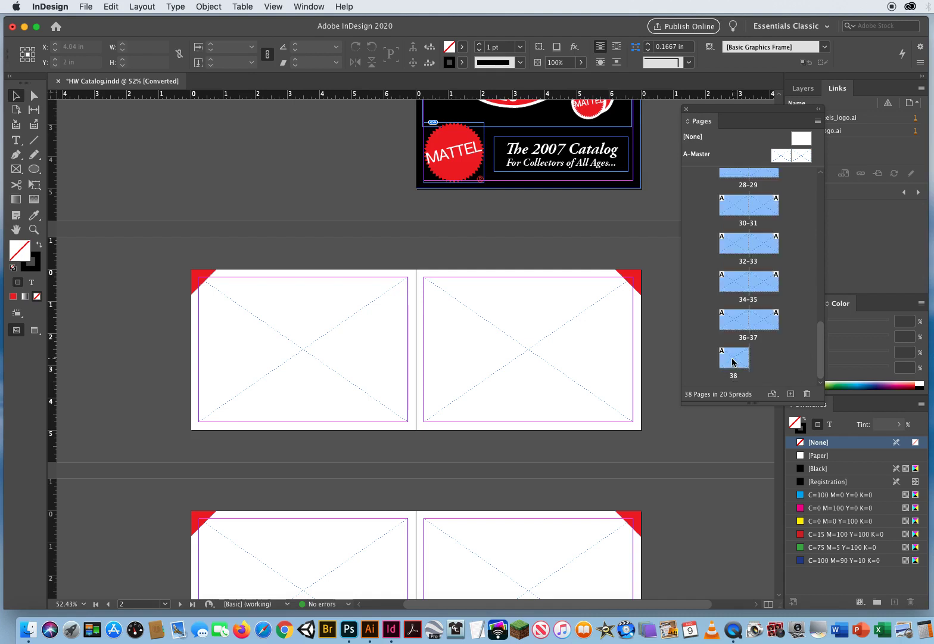
left_click_drag(820, 350, 813, 189)
left_click_drag(727, 112, 567, 144)
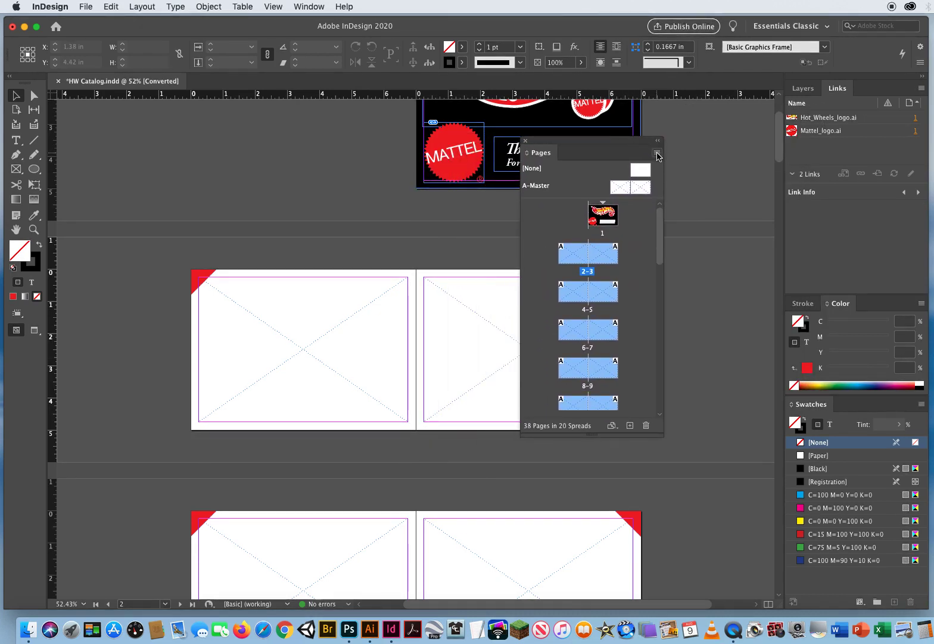
left_click(658, 155)
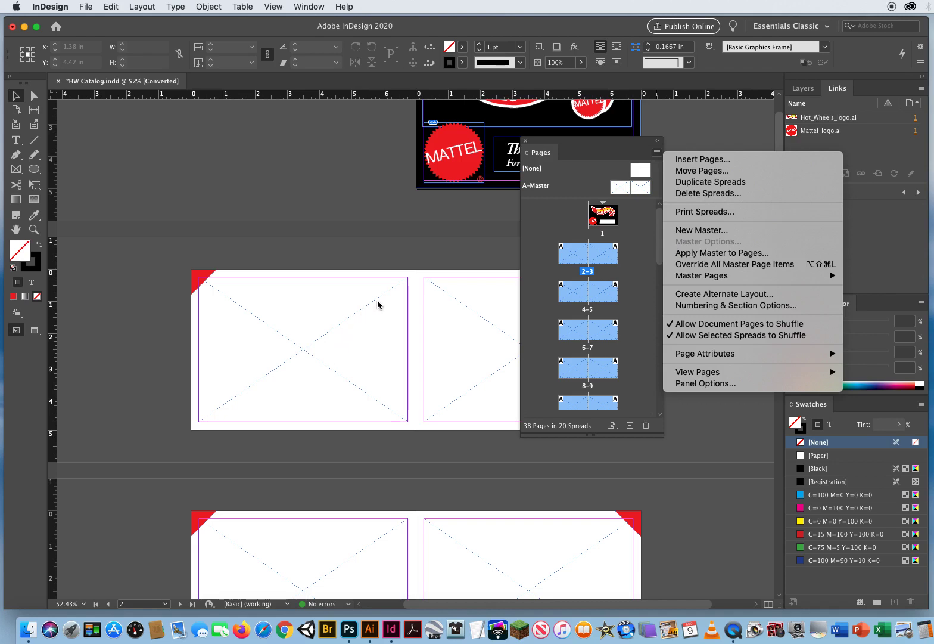
left_click(730, 265)
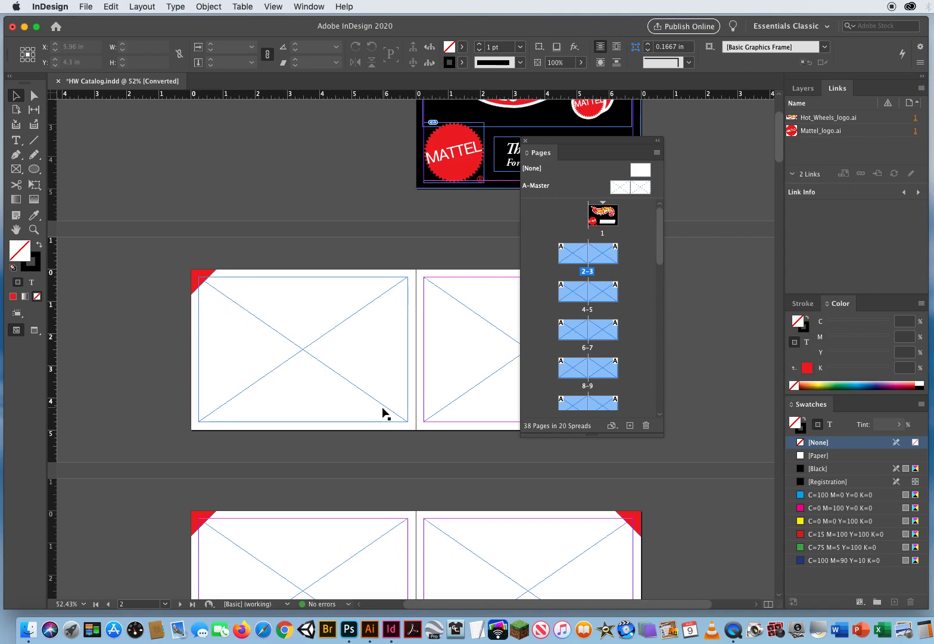
left_click_drag(570, 144, 737, 133)
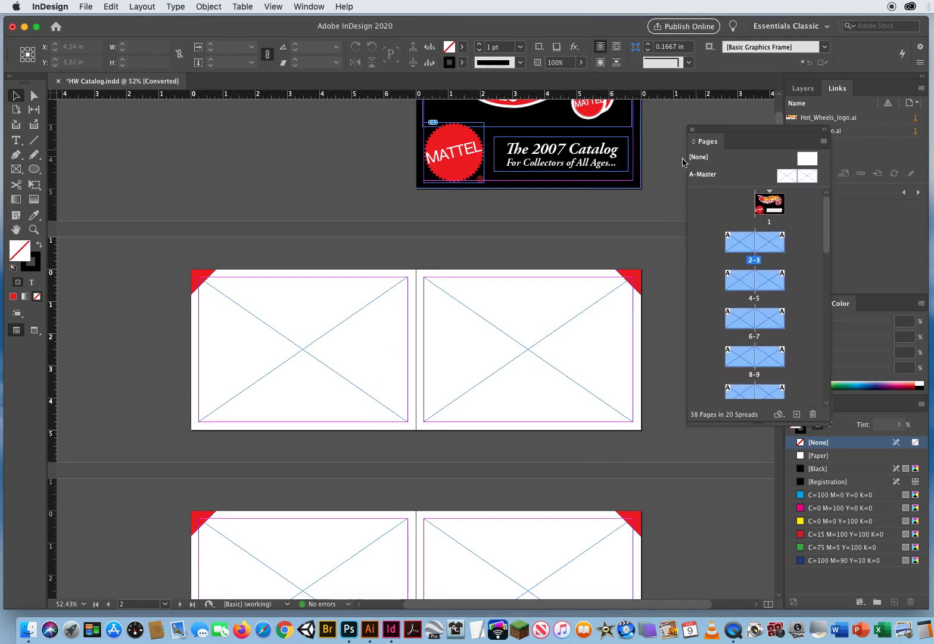
- Check that the overridden frames on pages 2 and 3 are selectable, and clear the selection
left_click(326, 330)
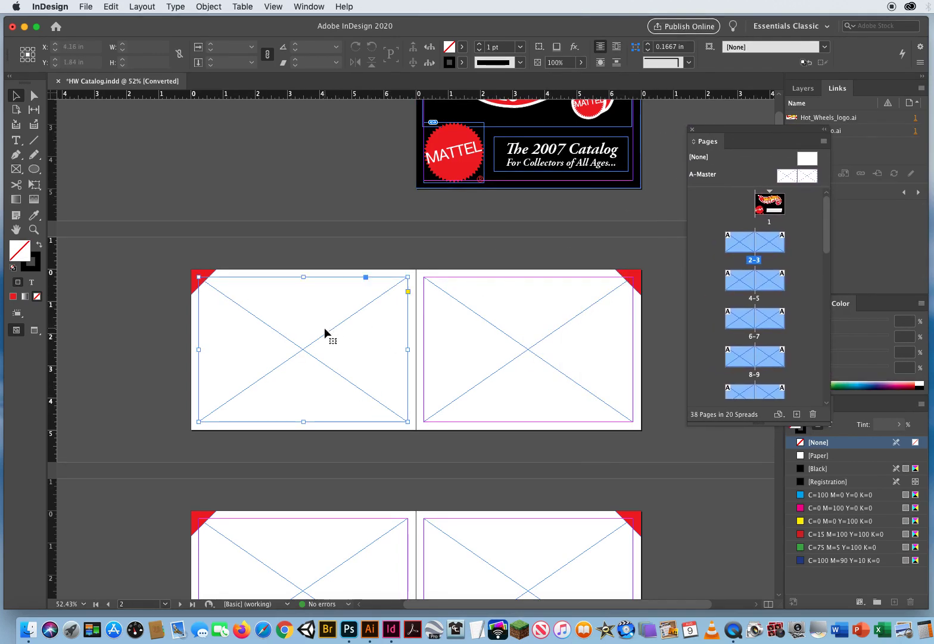
left_click(530, 332)
left_click(283, 351)
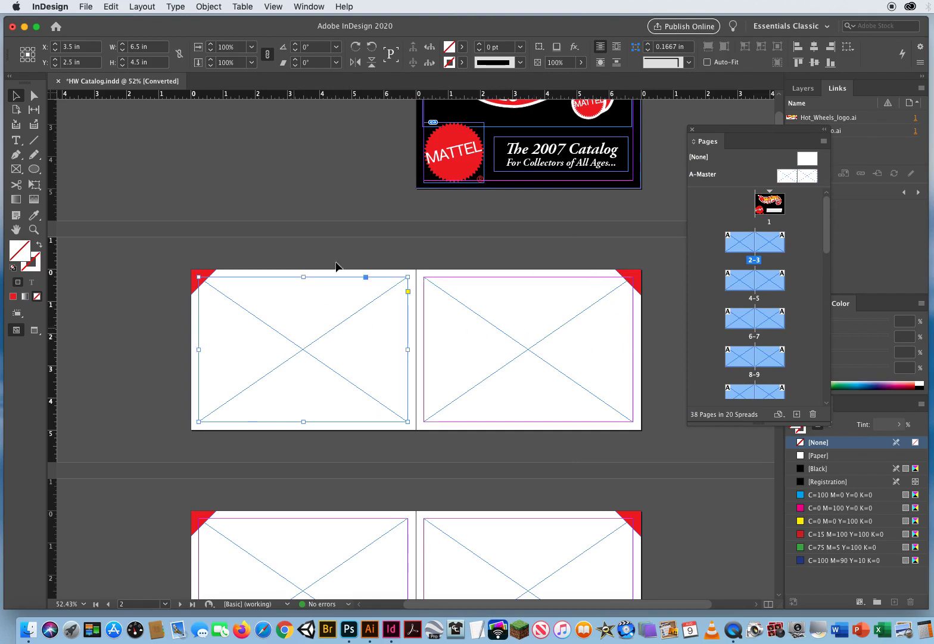
left_click(324, 249)
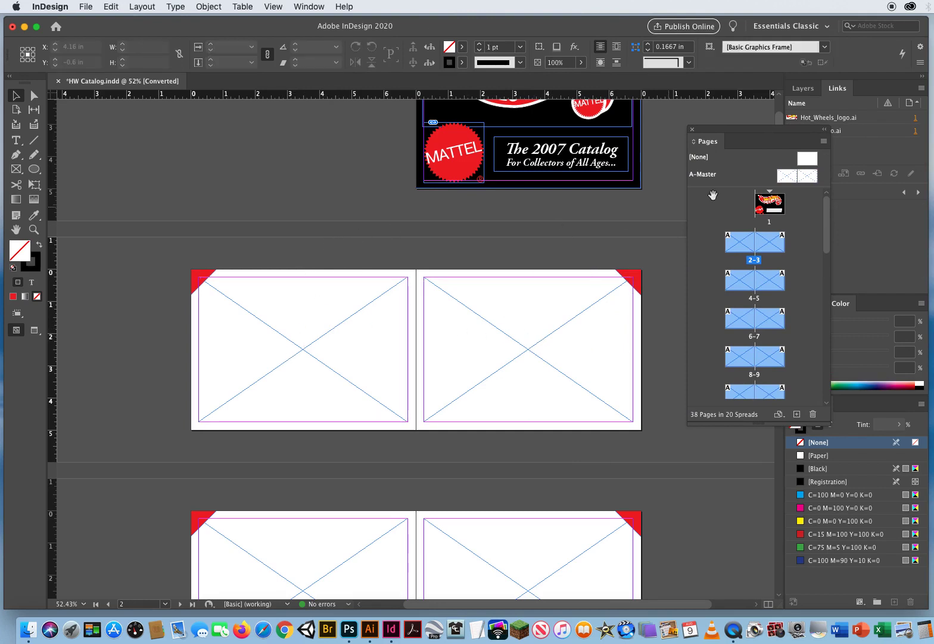
- Open the A-Master spread and select its left and right frames to compare them with the overridden page frames
left_click_drag(701, 141, 546, 131)
left_click_drag(770, 134, 731, 408)
double_click(621, 194)
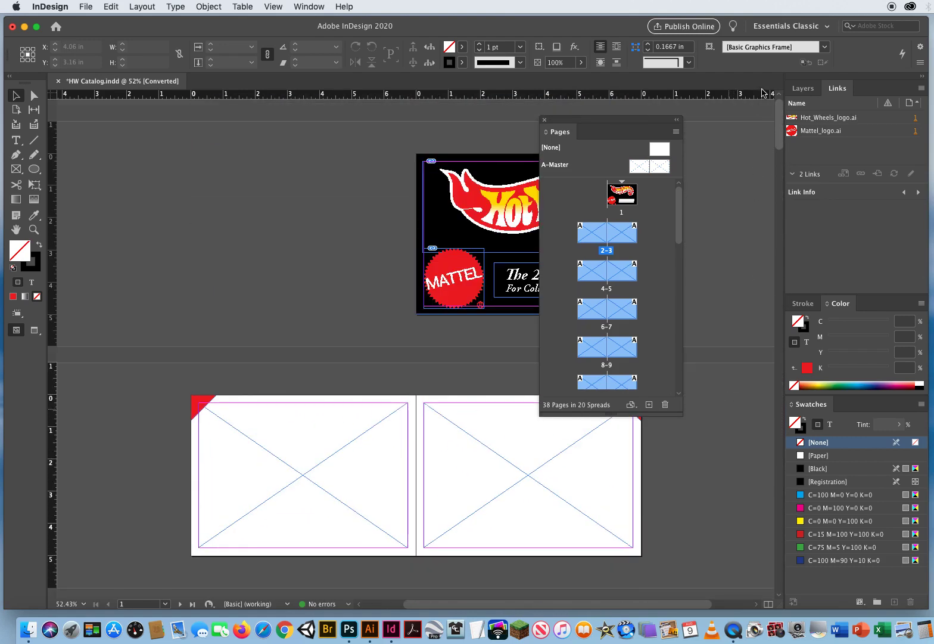
double_click(640, 166)
left_click(364, 354)
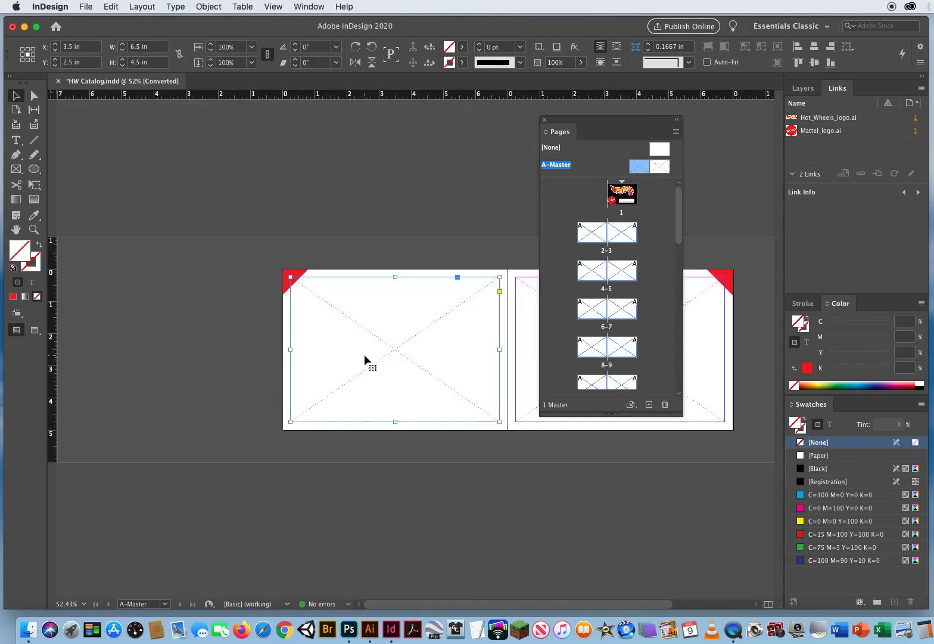
left_click(705, 342)
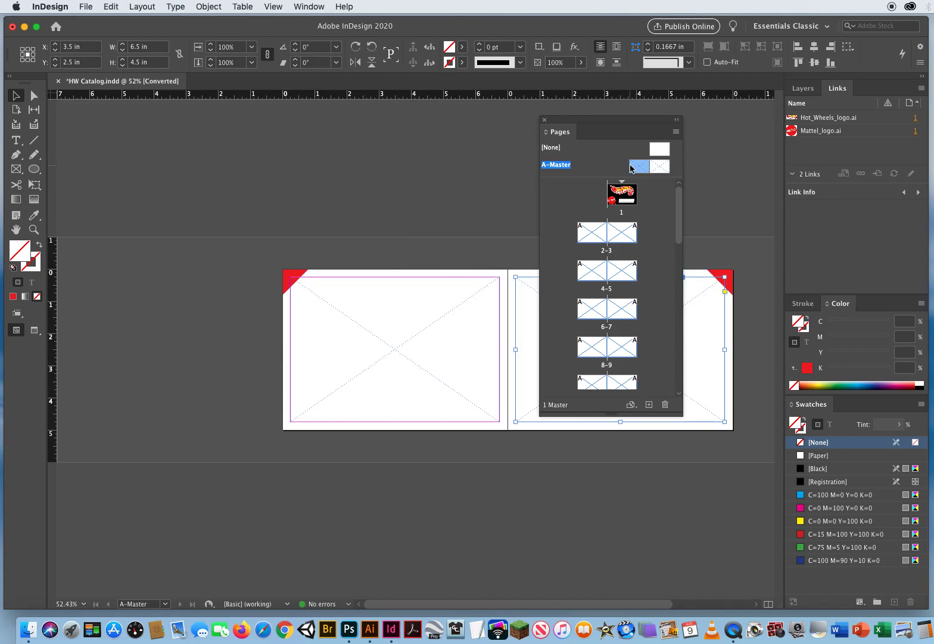
- Return to the document pages at page 4 and examine the overridden frames across the spreads at 25% zoom
double_click(592, 269)
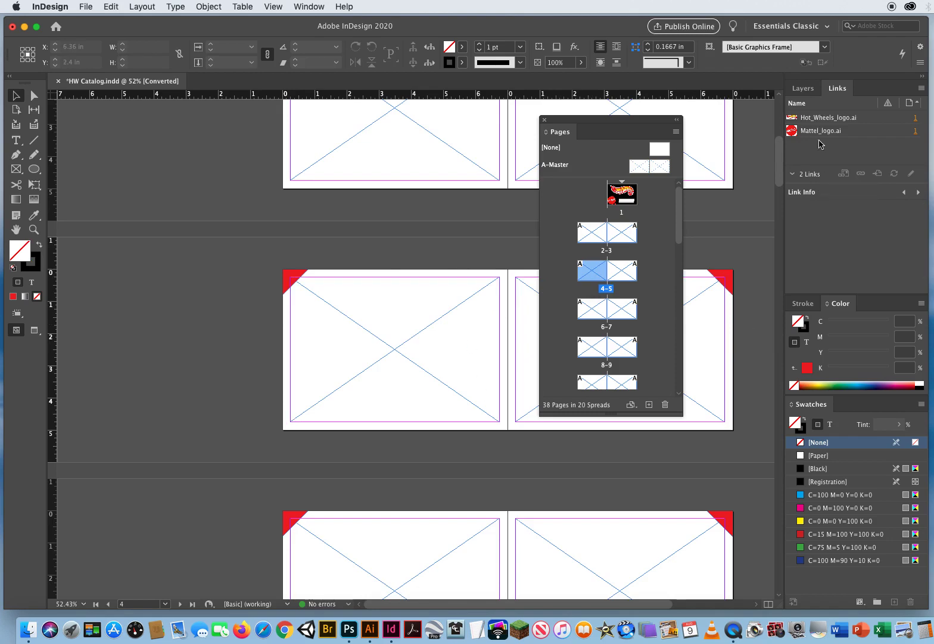
left_click_drag(779, 167, 751, 143)
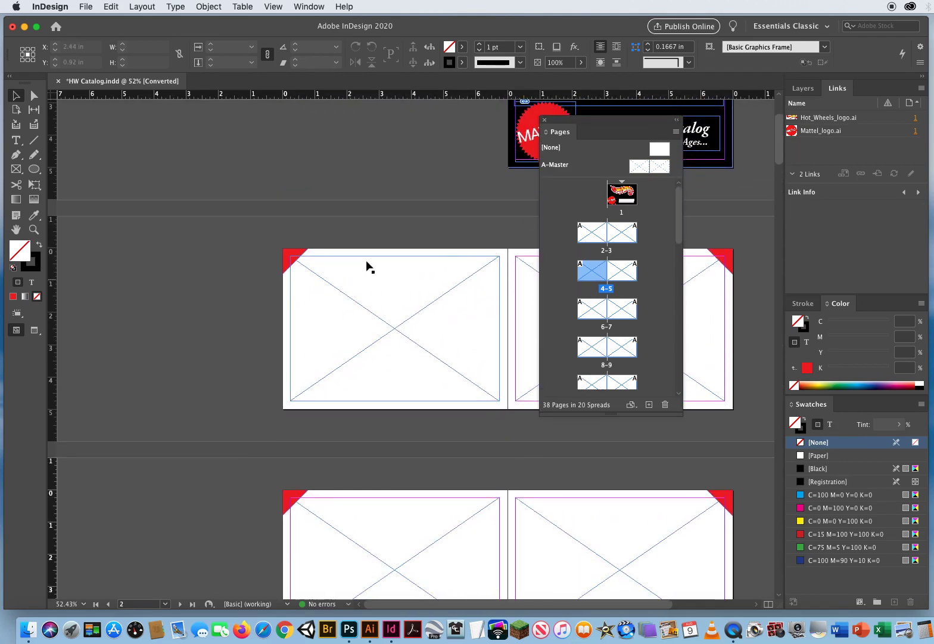
left_click_drag(570, 132, 774, 142)
key("space")
left_click_drag(571, 265, 448, 246)
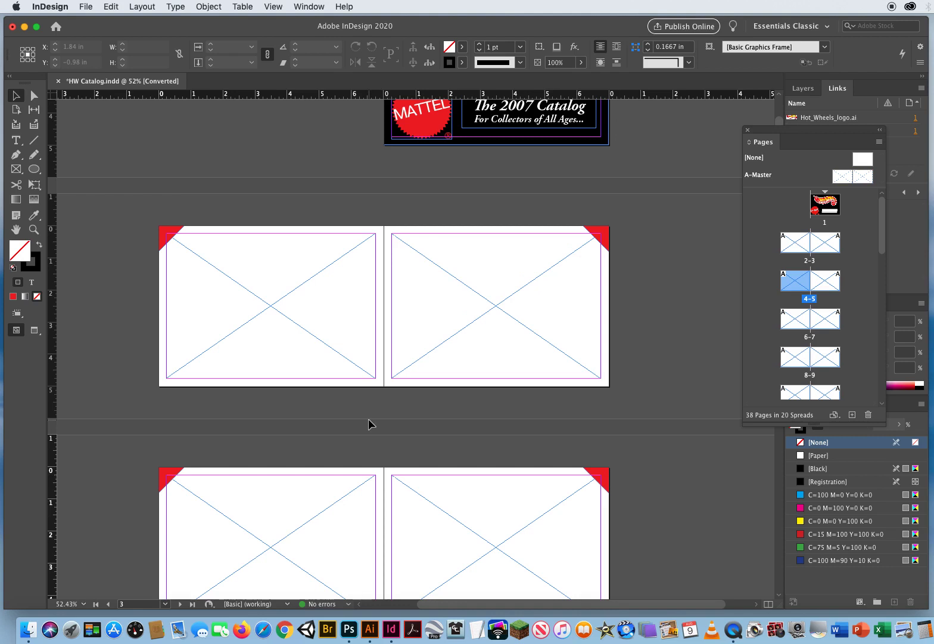
key("super+minus")
key("super+minus")
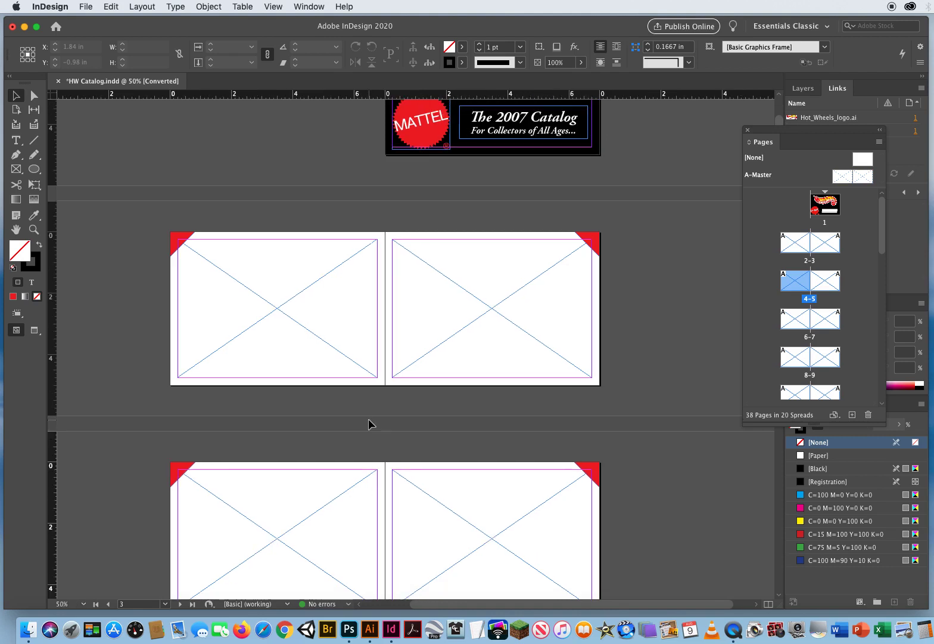
key("space")
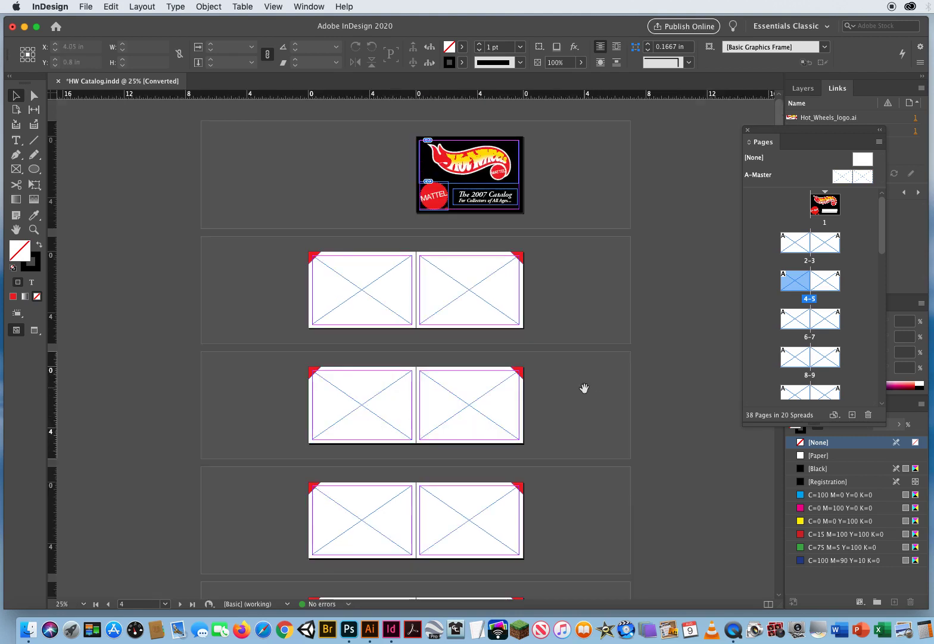
left_click_drag(578, 423, 565, 281)
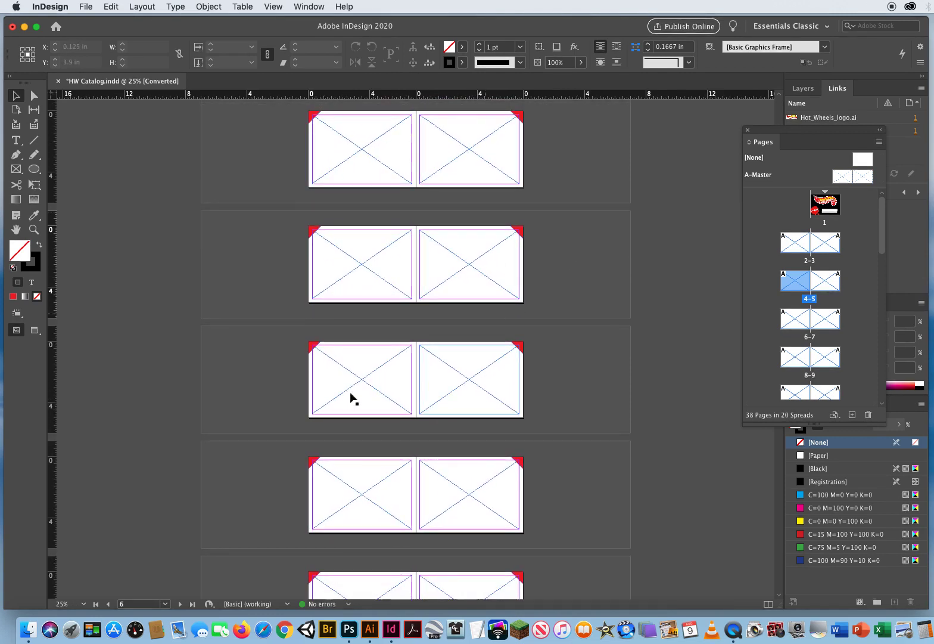
- Target spread 2-3 and load HW1.psd and HW2.psd from the 3 Master Pages Demo folder for placing
left_click(567, 371)
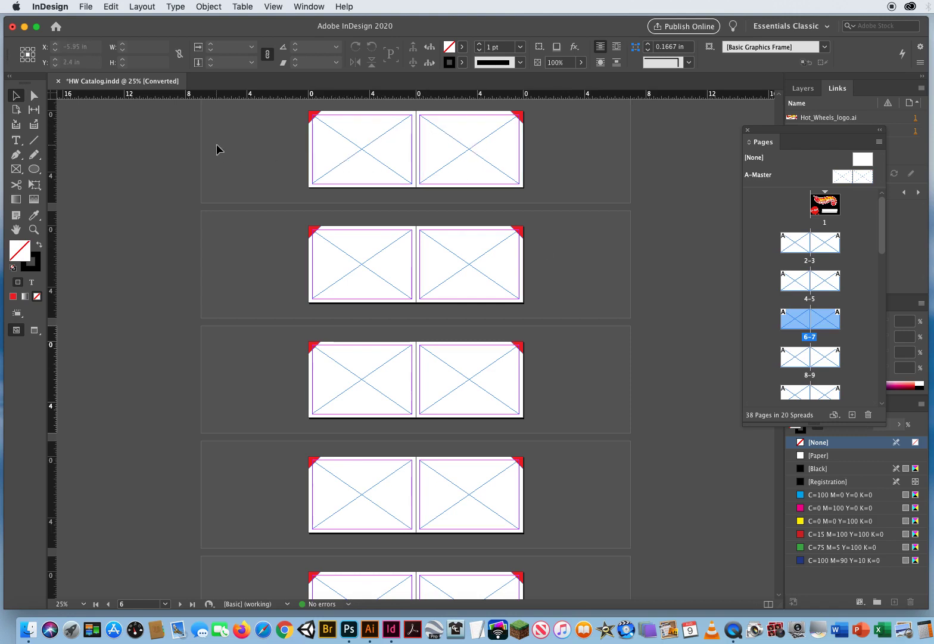
left_click(253, 160)
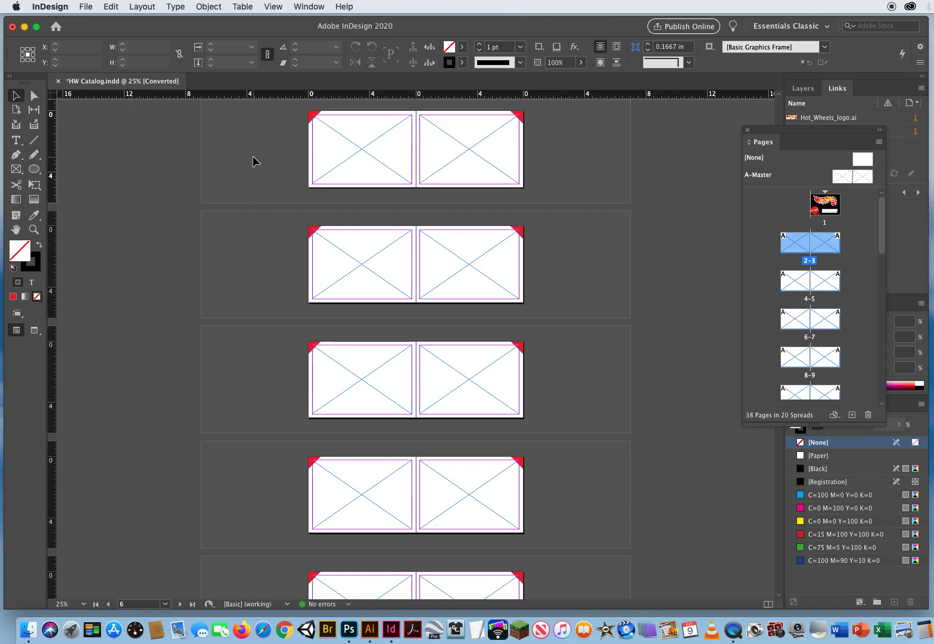
key("super+d")
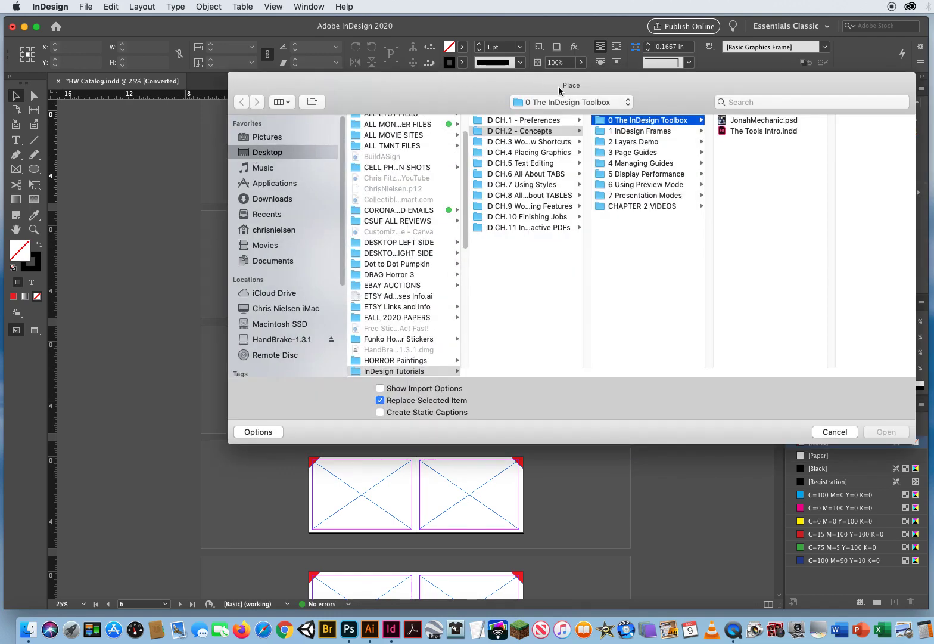
left_click(519, 142)
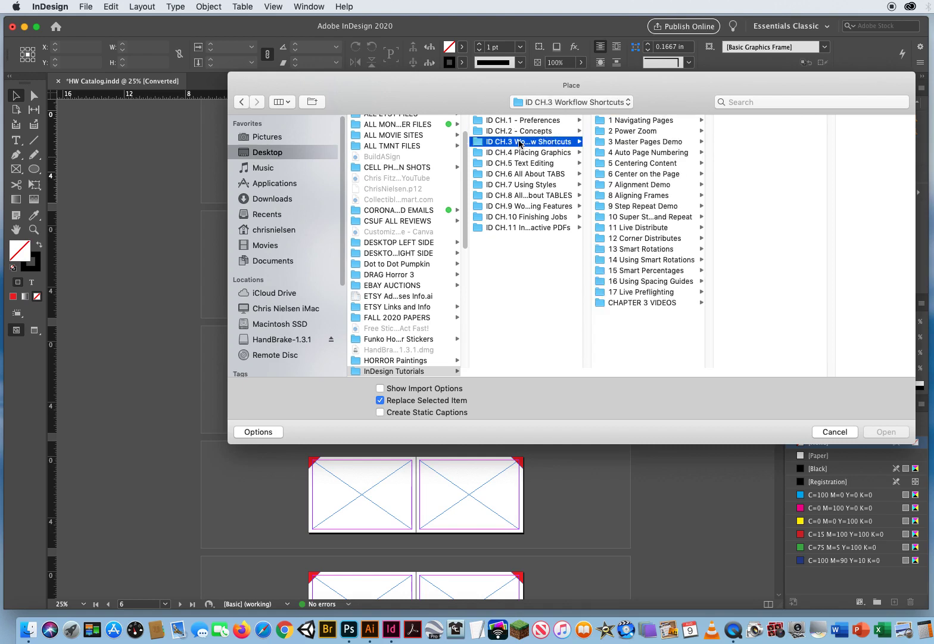
left_click(625, 143)
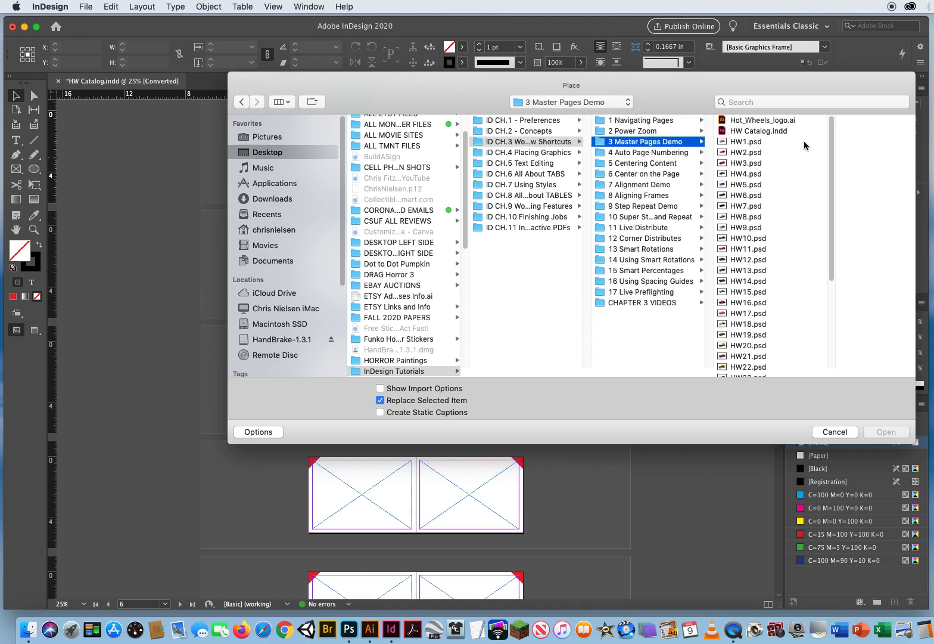
left_click(775, 144)
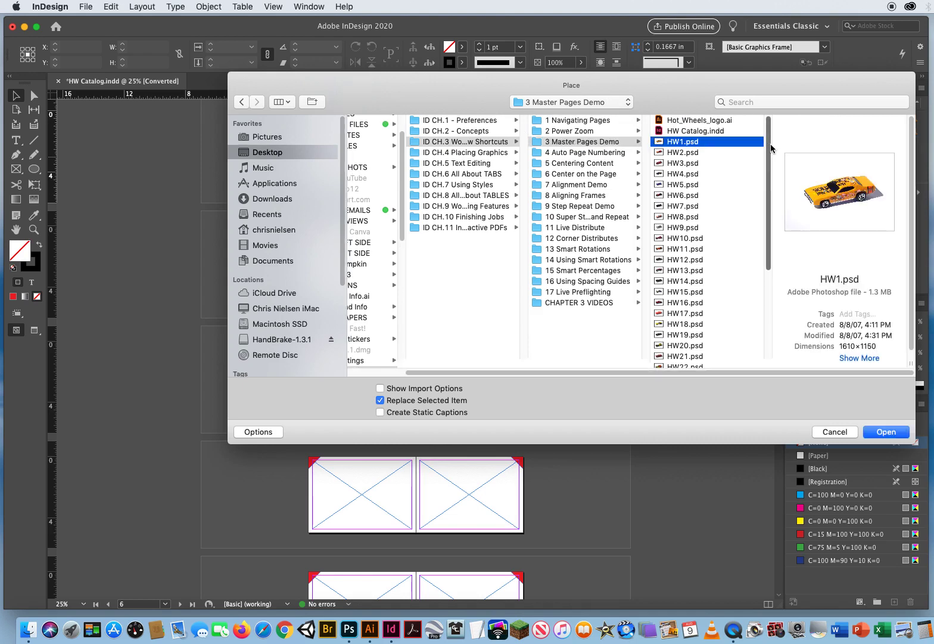
left_click(702, 153, "shift")
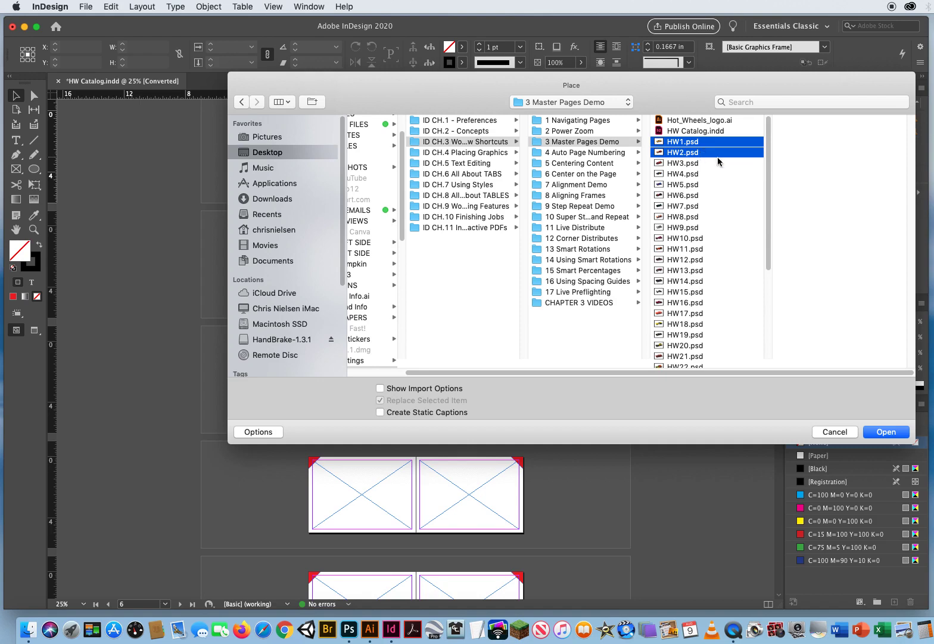
left_click(885, 432)
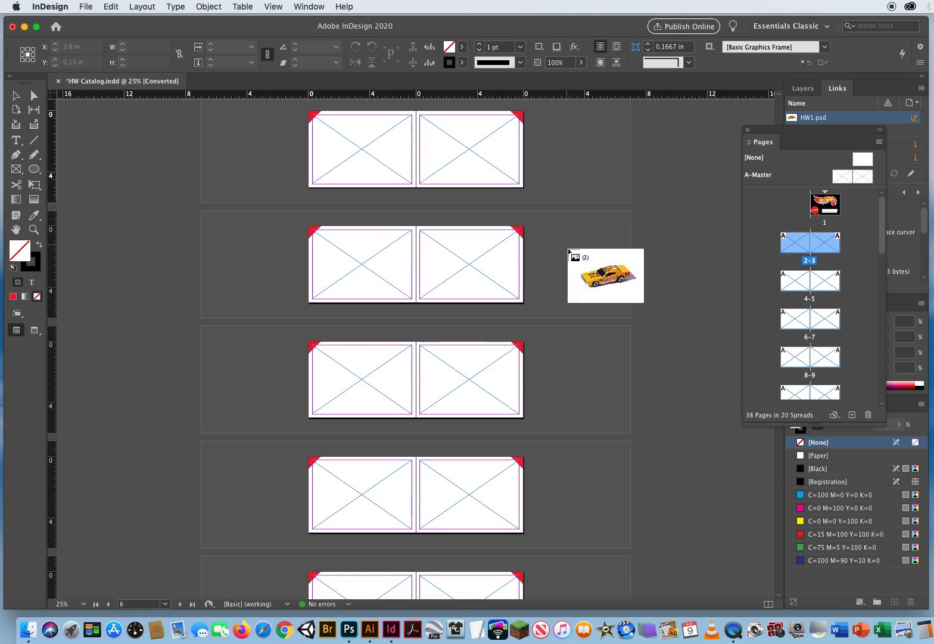
- Place the loaded HW1.psd into the frame on page 2 and HW2.psd into the frame on page 3
left_click(364, 151)
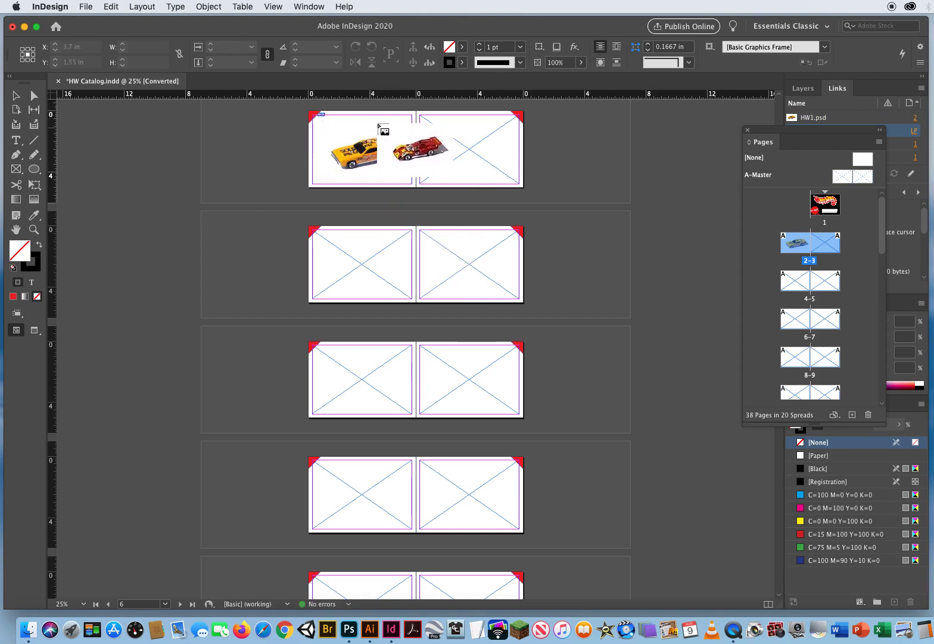
left_click(426, 121)
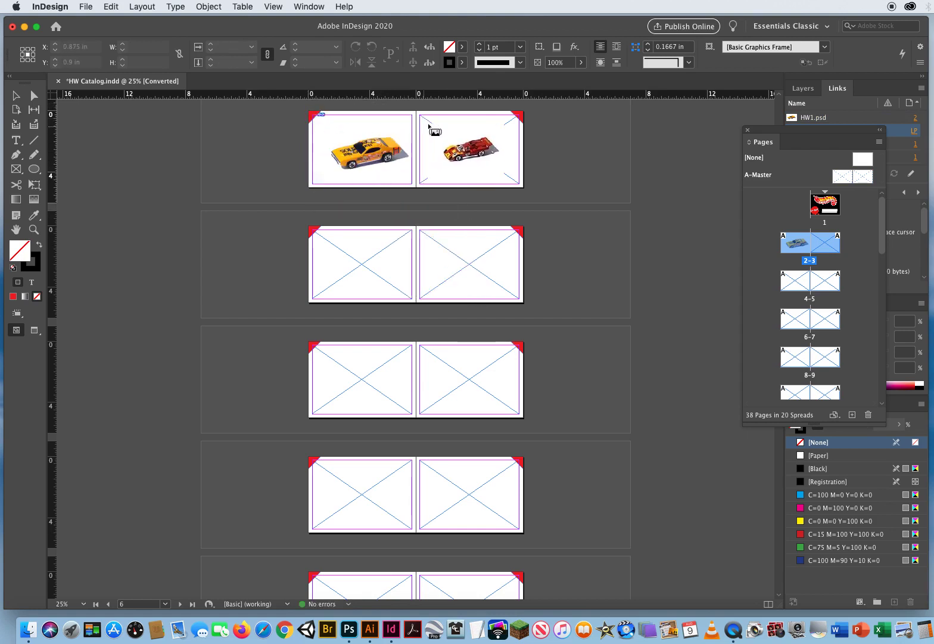
key("super+z")
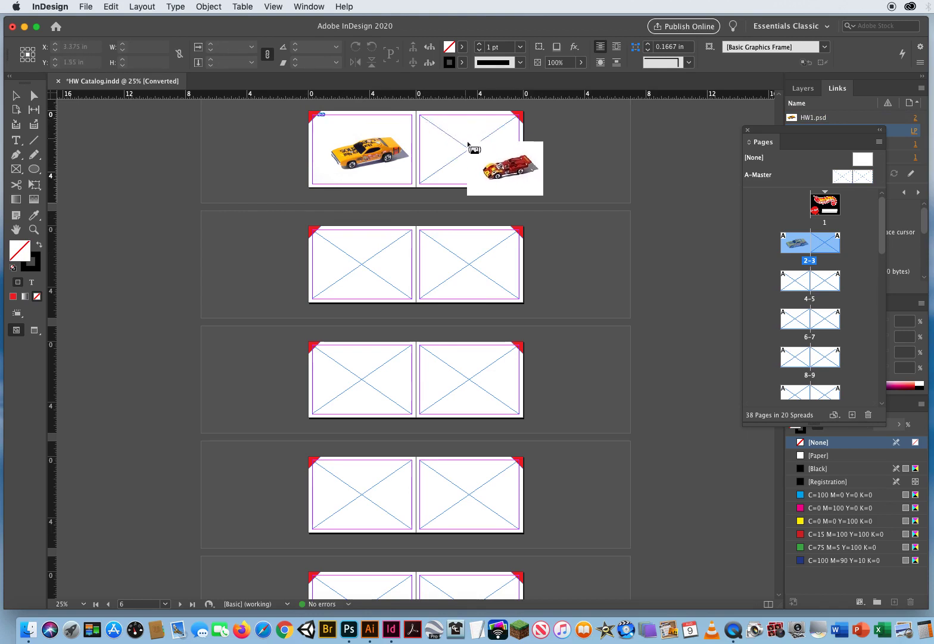
left_click(470, 148)
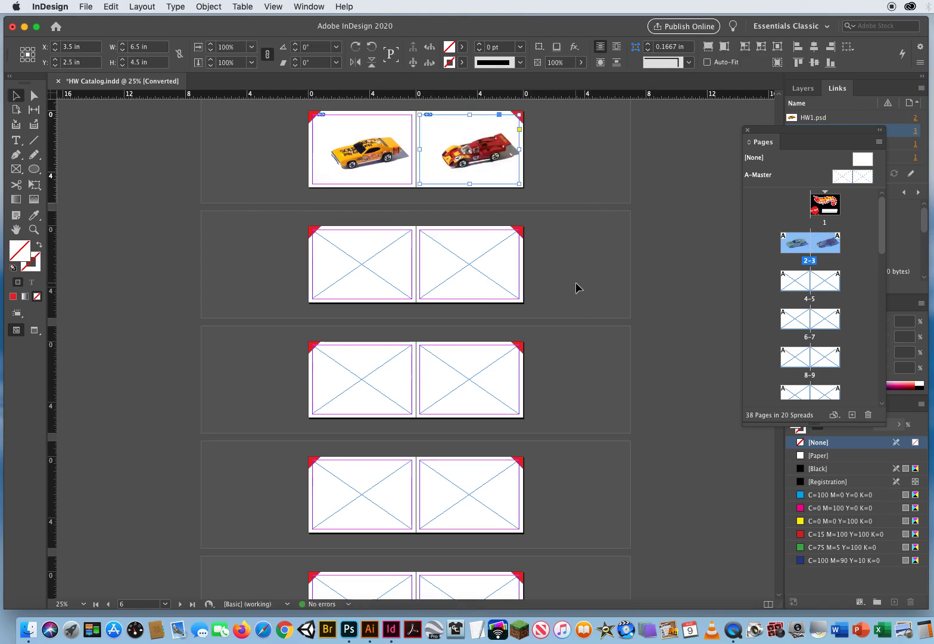
- Target spread 4-5 and load HW3.psd through HW37.psd from the 3 Master Pages Demo folder for placing
left_click(574, 260)
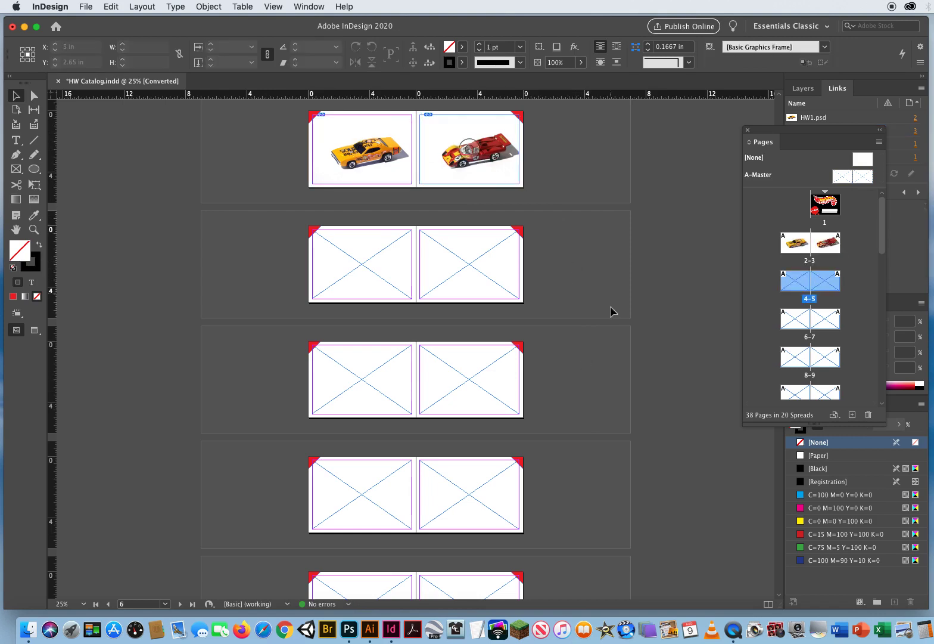
left_click_drag(610, 308, 578, 203)
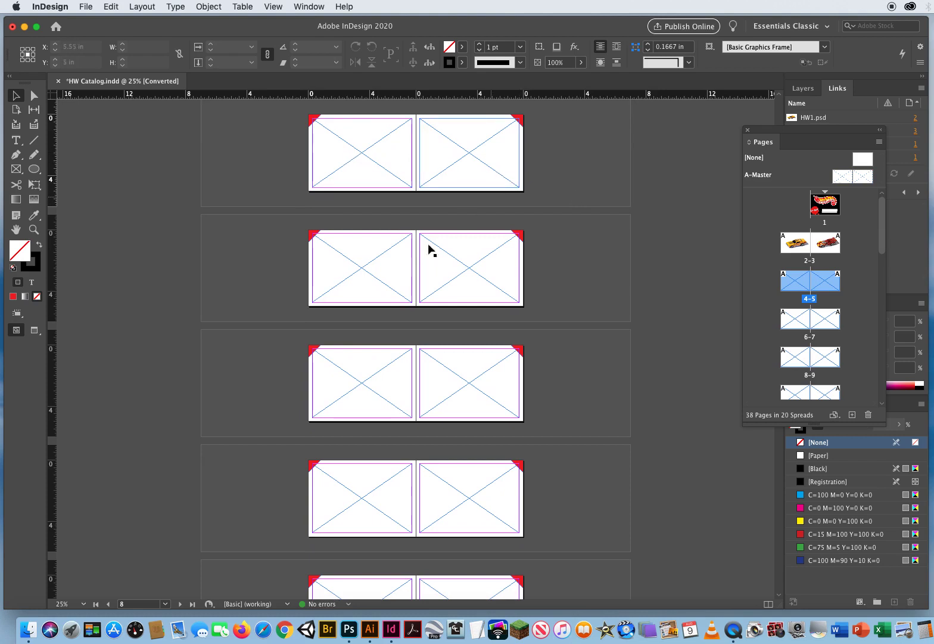
left_click_drag(565, 298, 561, 309)
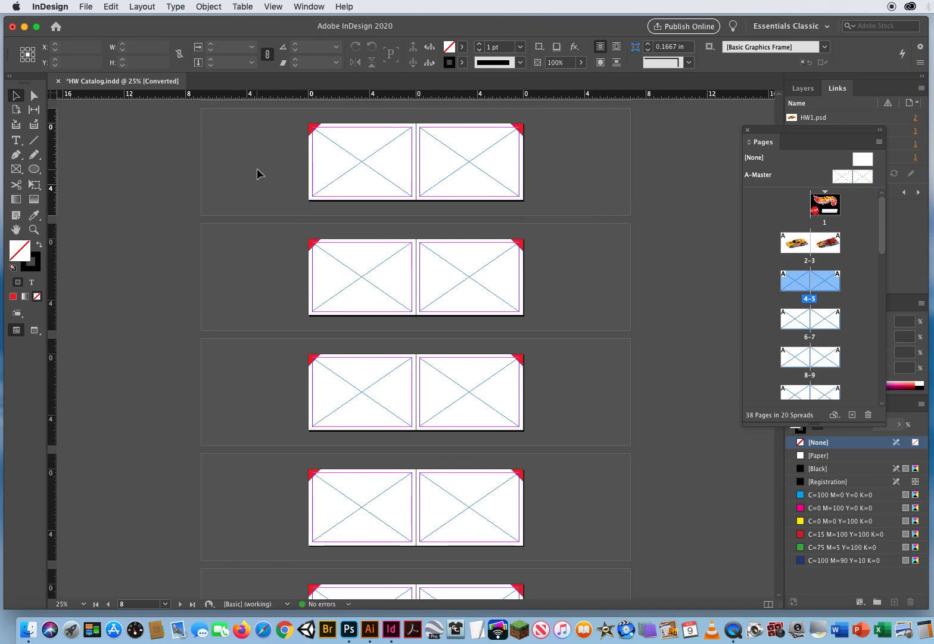
key("super+d")
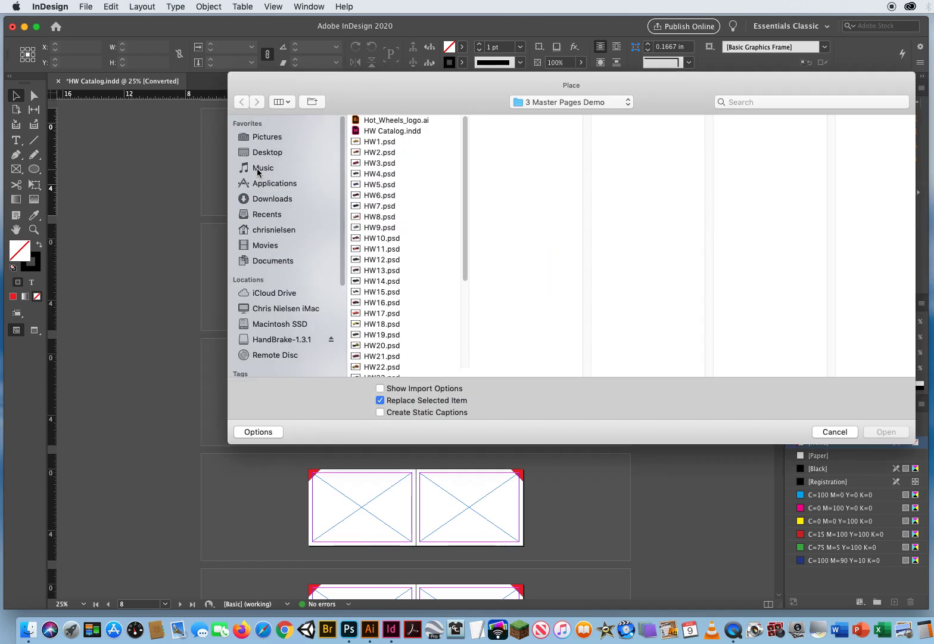
left_click(390, 142)
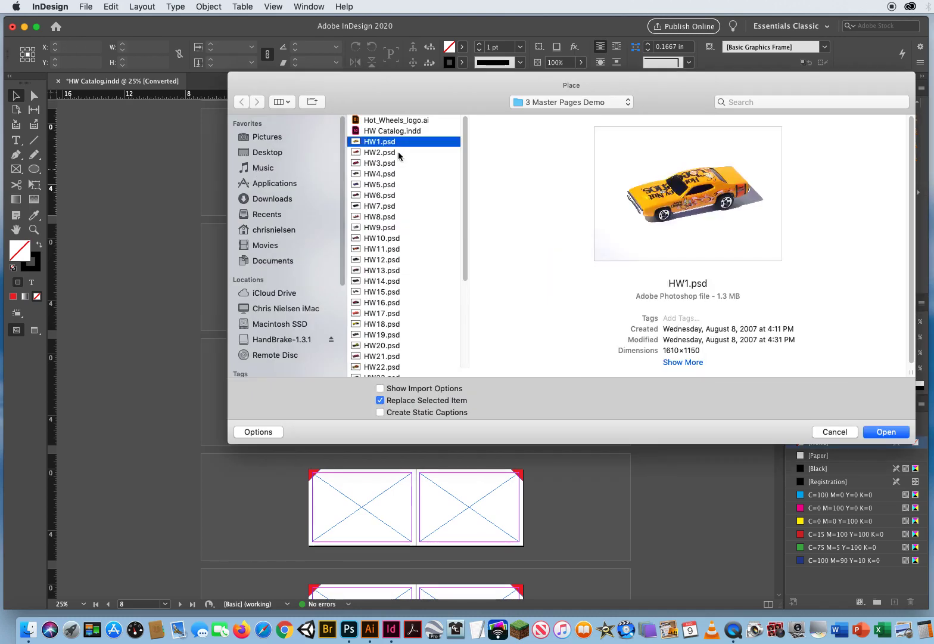
left_click(398, 152)
left_click(399, 163)
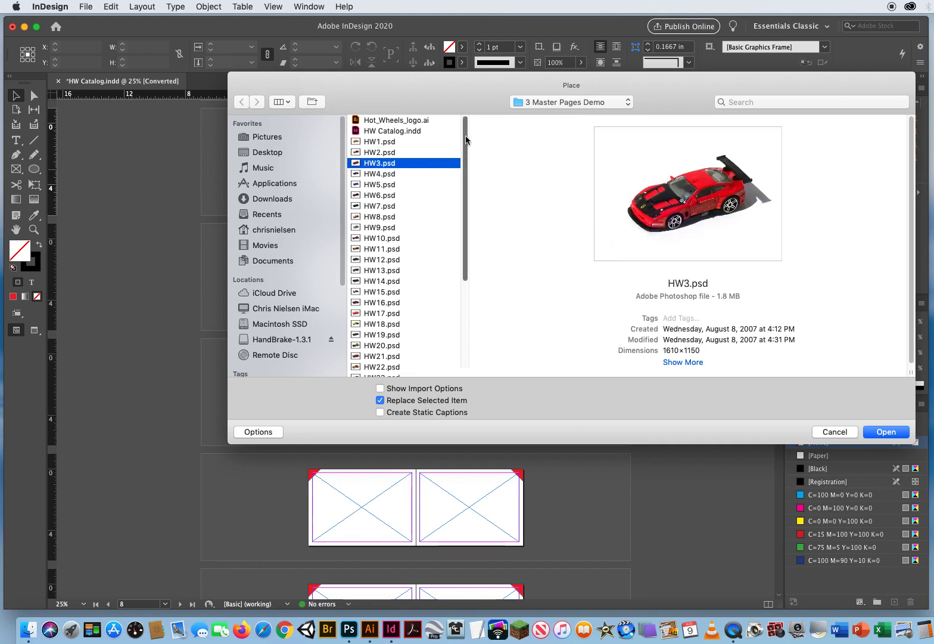
left_click_drag(466, 138, 468, 264)
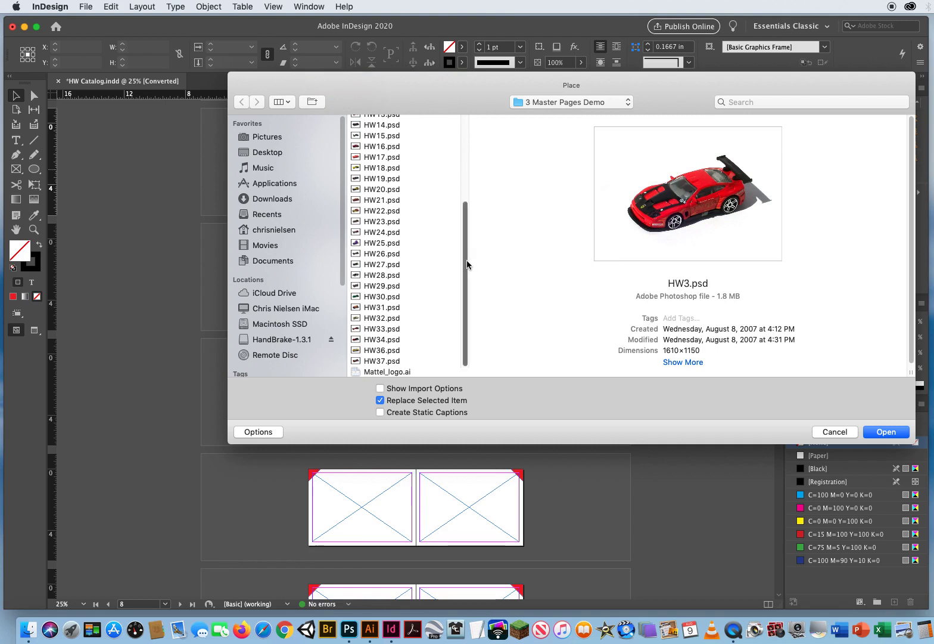
left_click(377, 361, "shift")
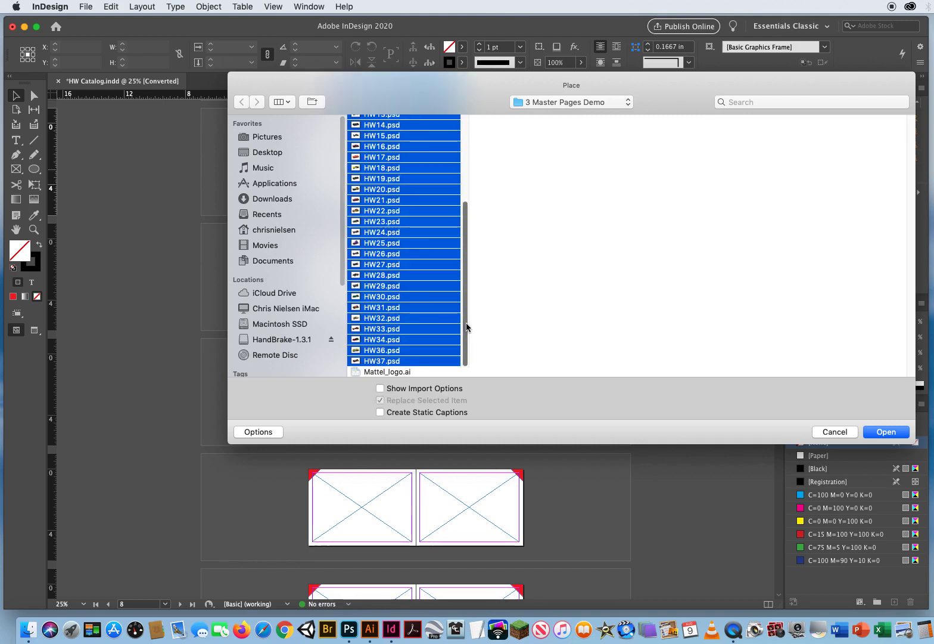
left_click_drag(467, 325, 467, 217)
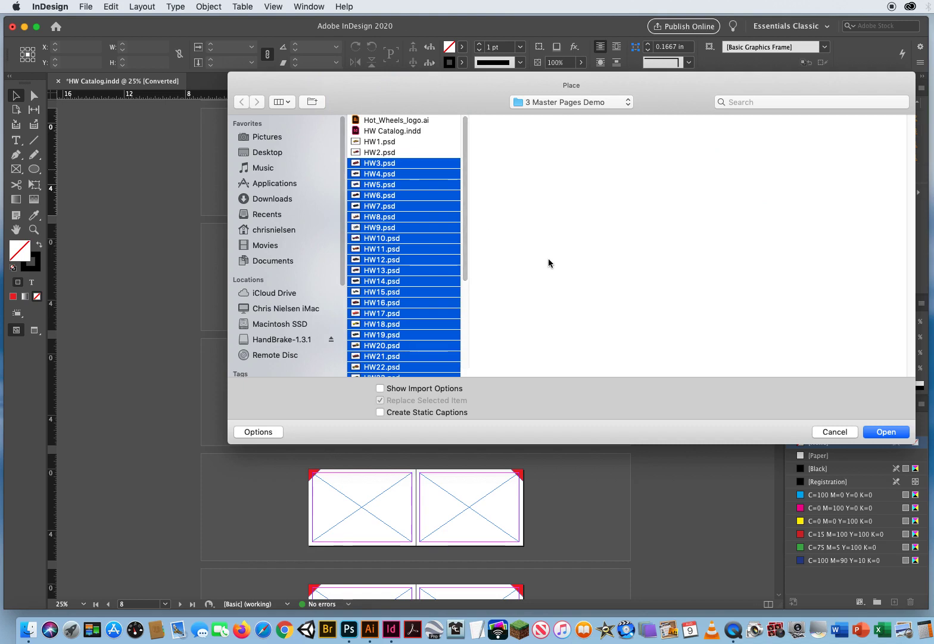
left_click(872, 433)
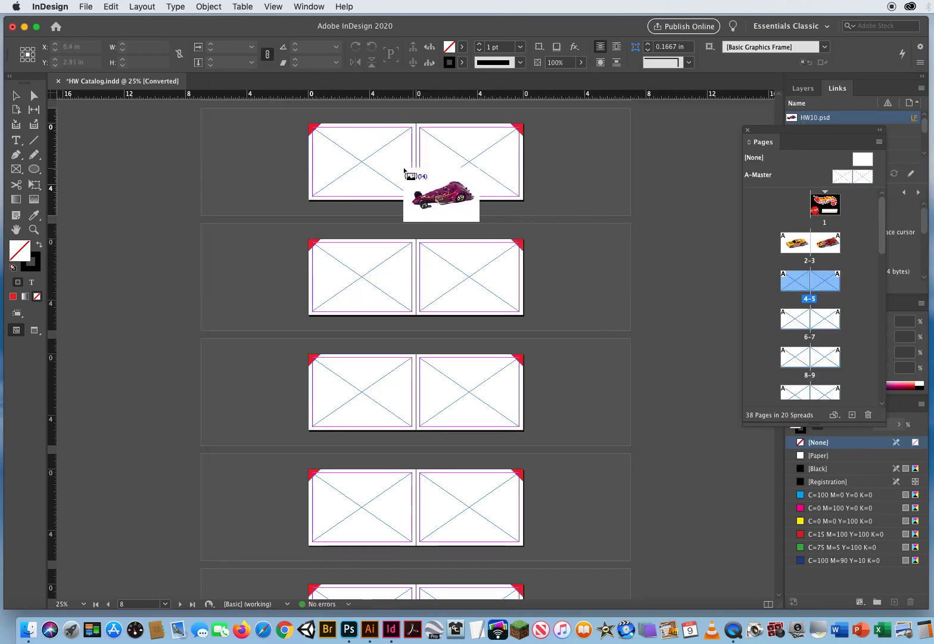
- Place the loaded images HW10.psd through HW17.psd in order into the frames on pages 4 to 11
left_click(365, 160)
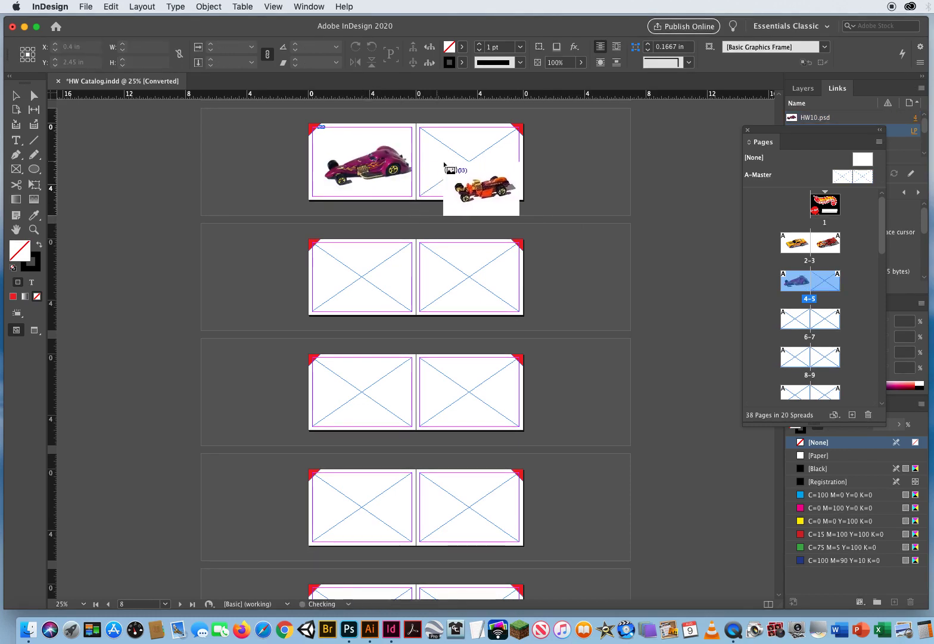
left_click(465, 164)
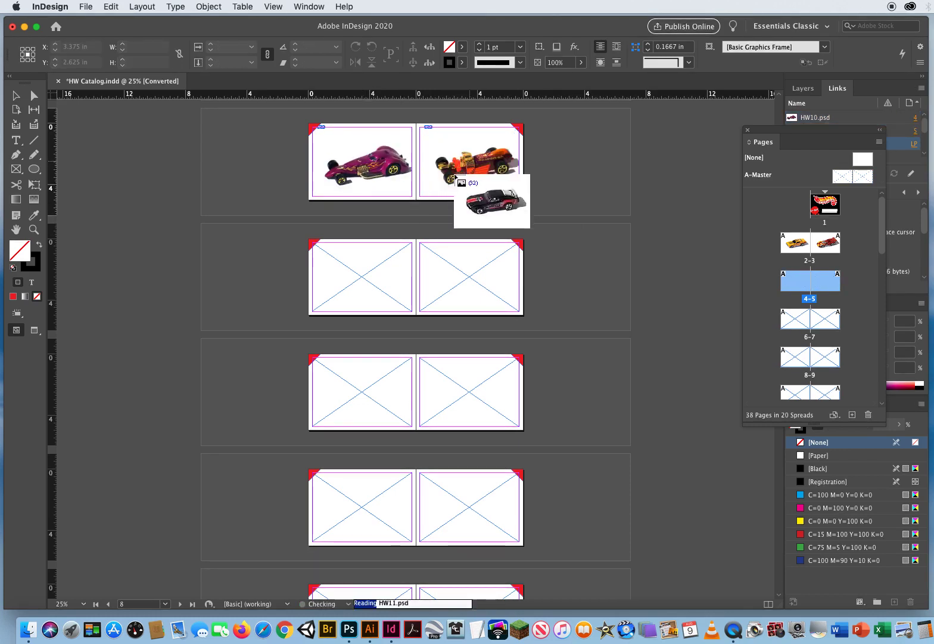
left_click(365, 278)
left_click(472, 284)
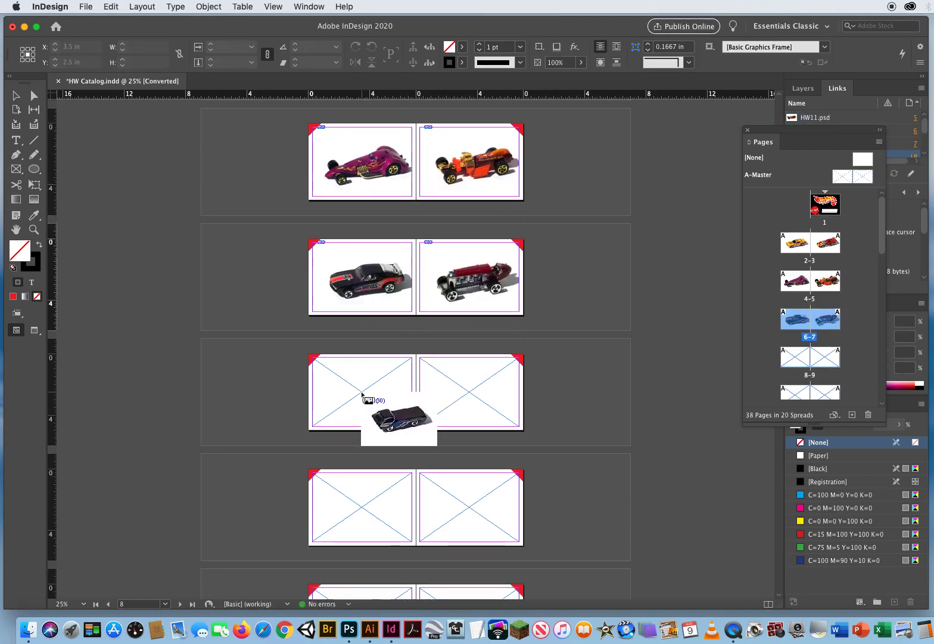
key("Escape")
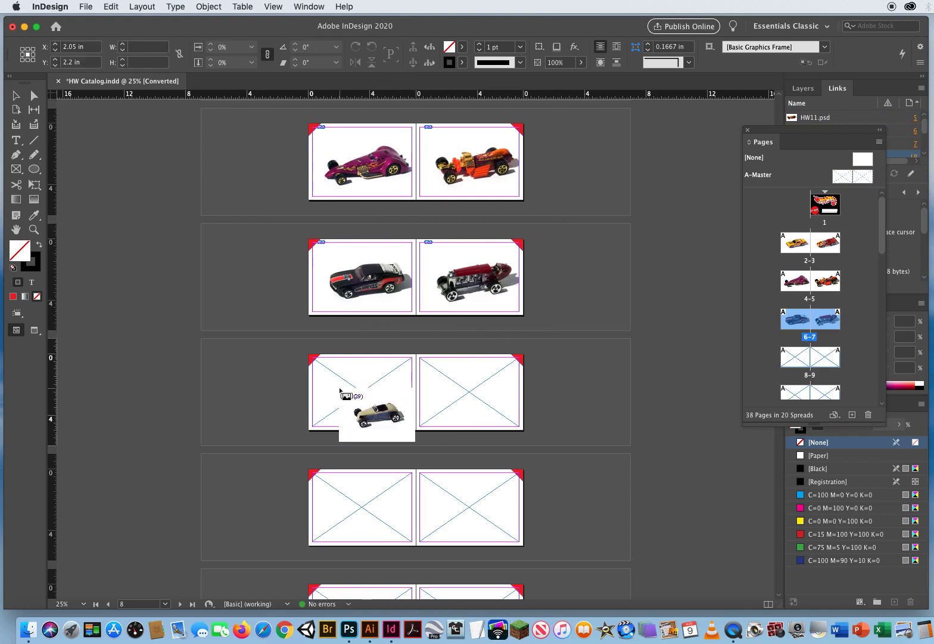
left_click(342, 392)
left_click(467, 394)
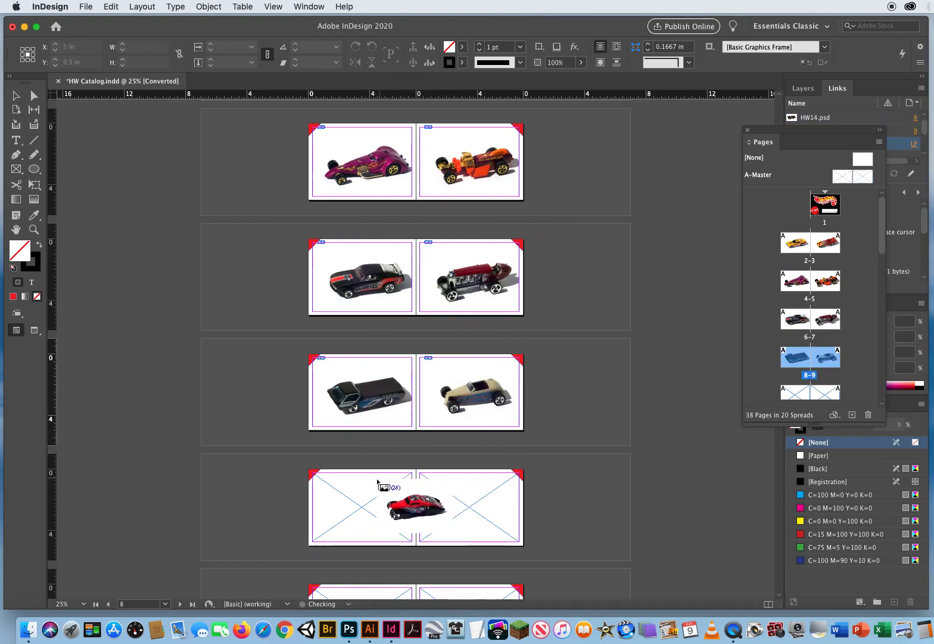
left_click(360, 504)
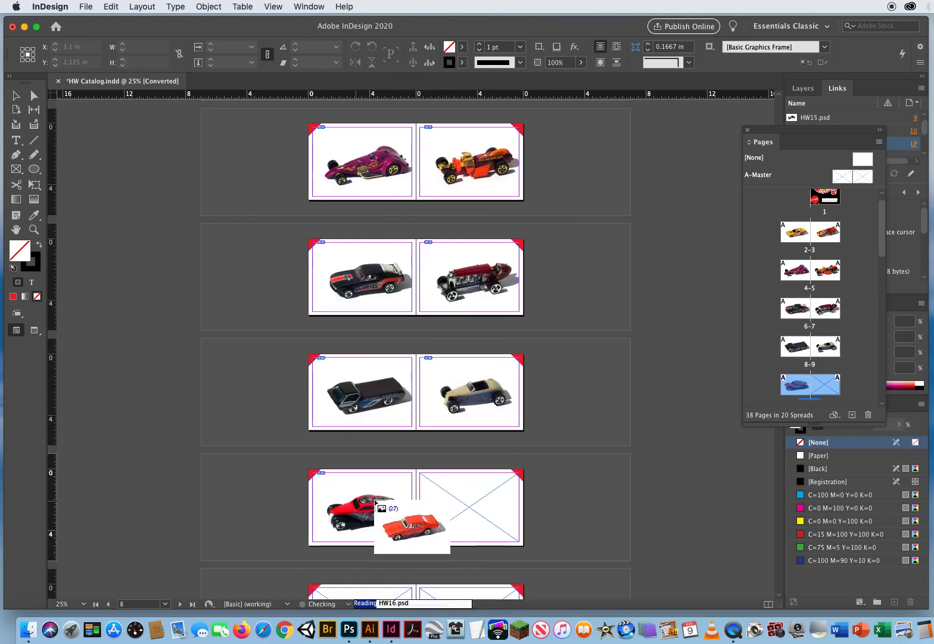
left_click(471, 503)
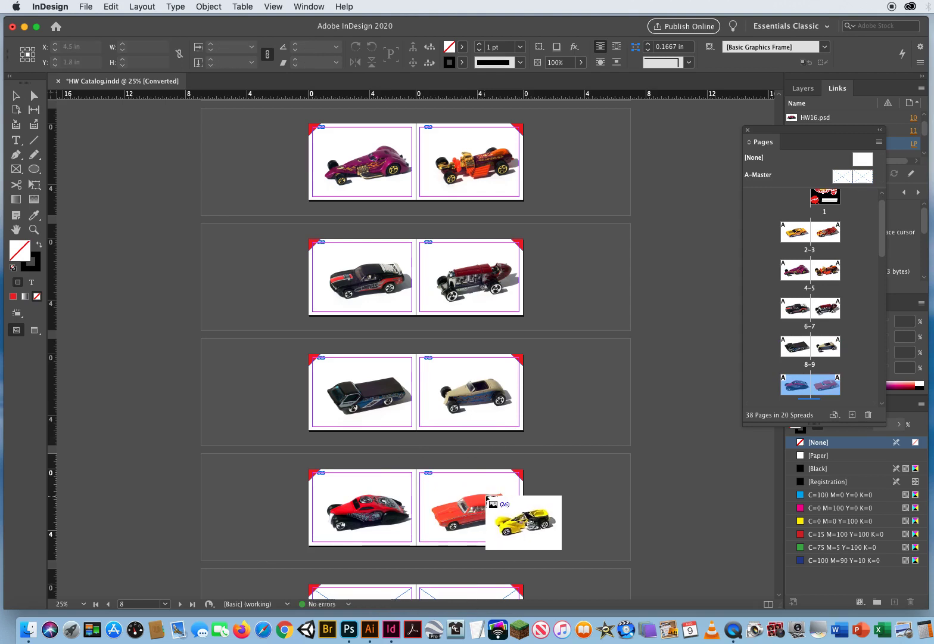
- Place HW18.psd, HW19.psd and HW20.psd into the frames on pages 12, 13 and 14
key("space")
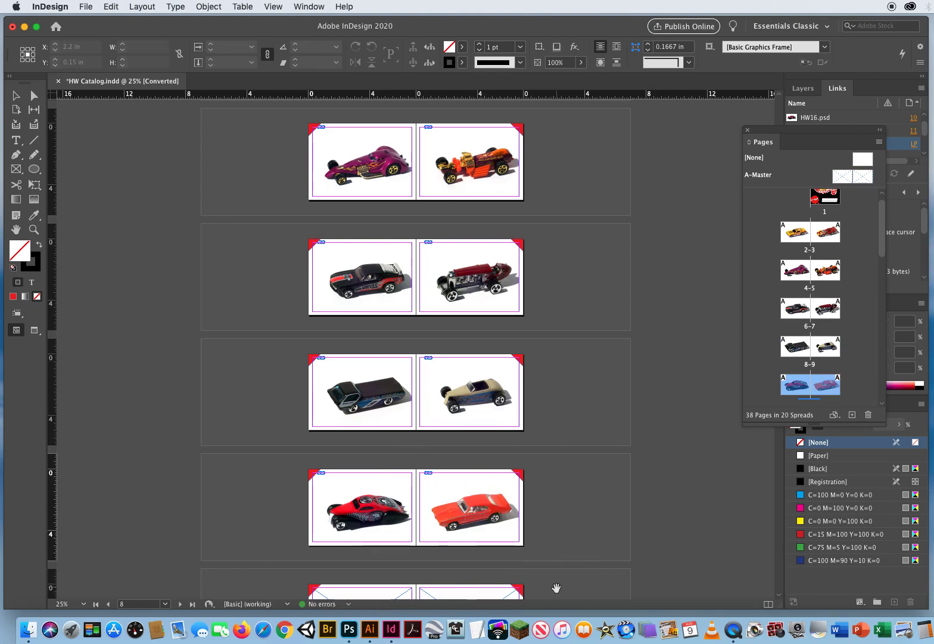
left_click_drag(556, 589, 553, 134)
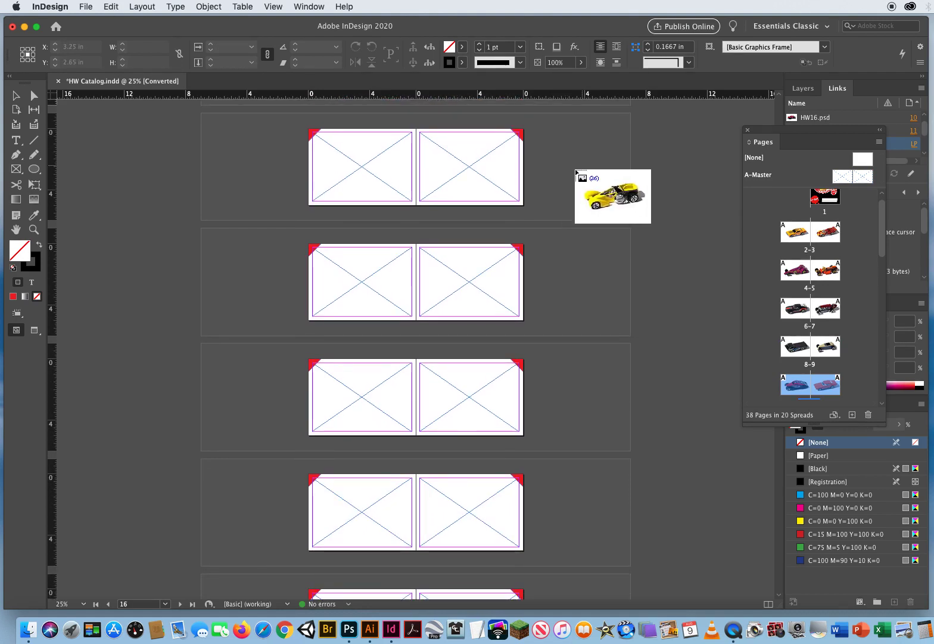
left_click(361, 164)
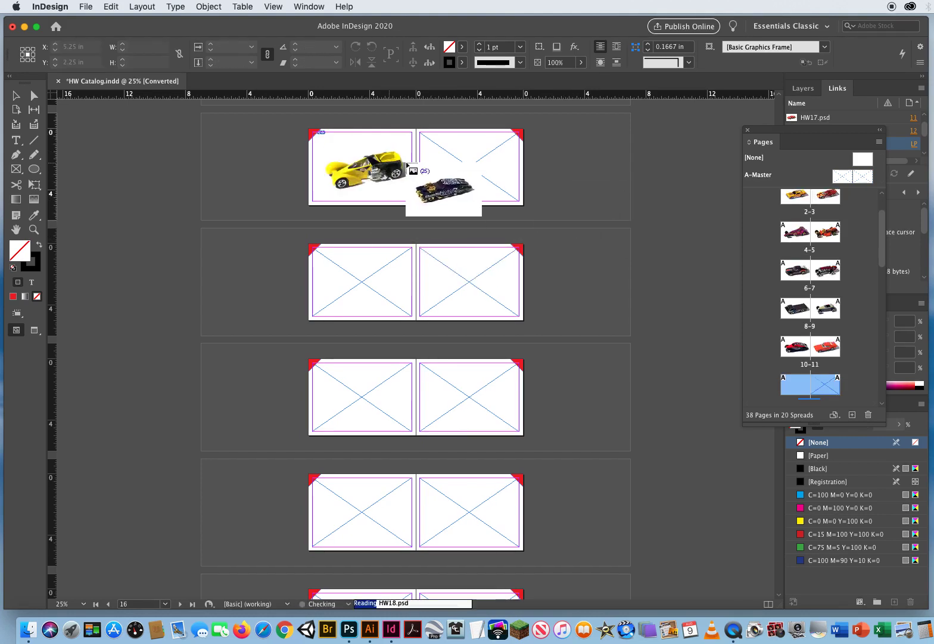
left_click(470, 176)
left_click(356, 276)
left_click(444, 292)
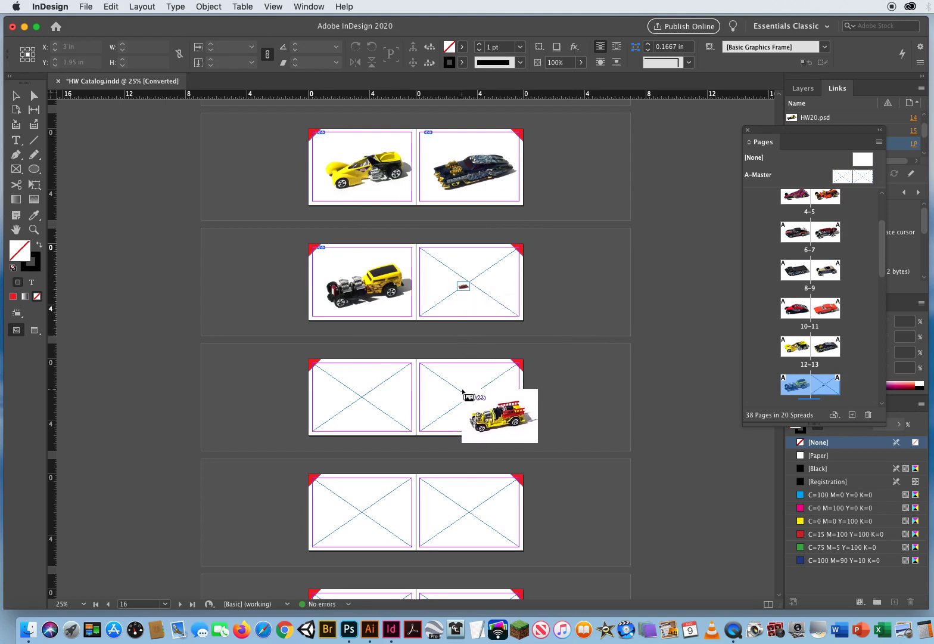
left_click(113, 6)
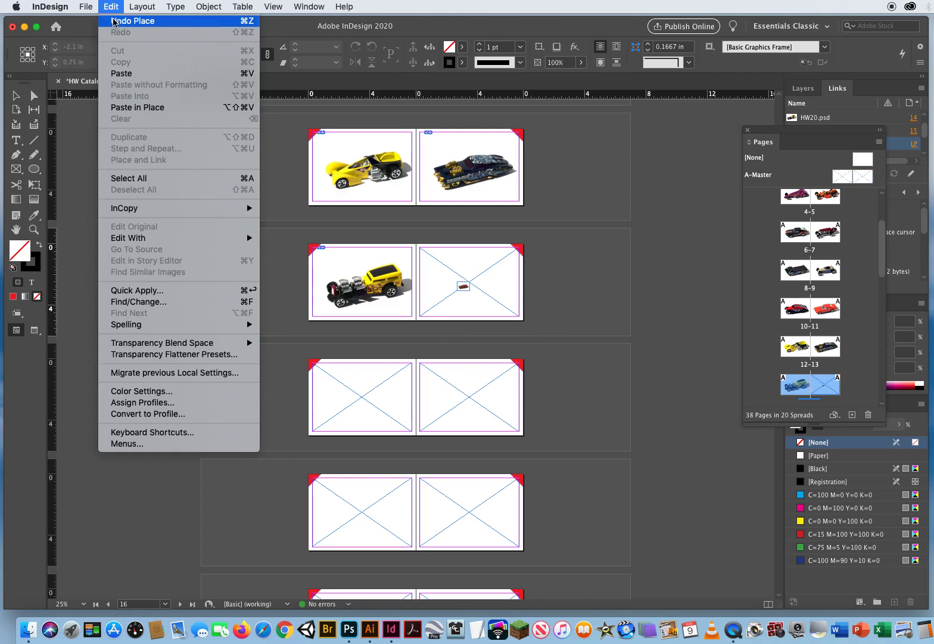
left_click(113, 22)
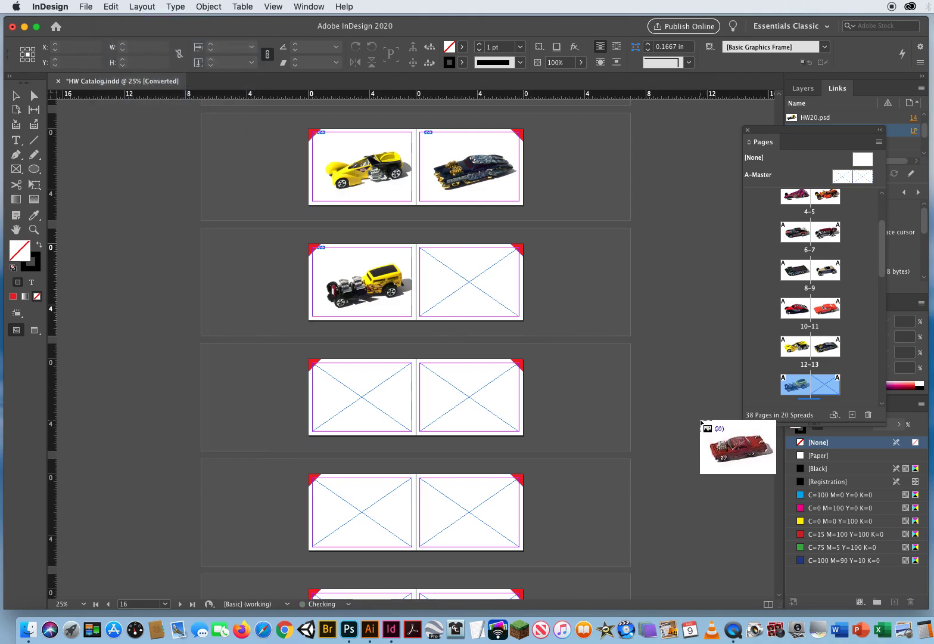
- Place HW21.psd through HW25.psd in order into the frames on pages 15 to 19
left_click(468, 284)
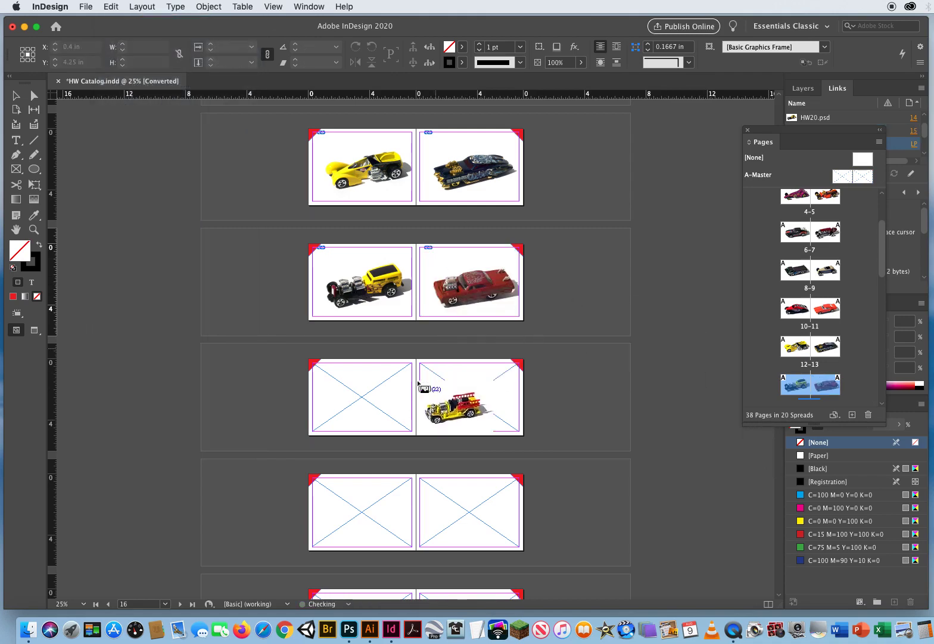
left_click(358, 396)
left_click(471, 396)
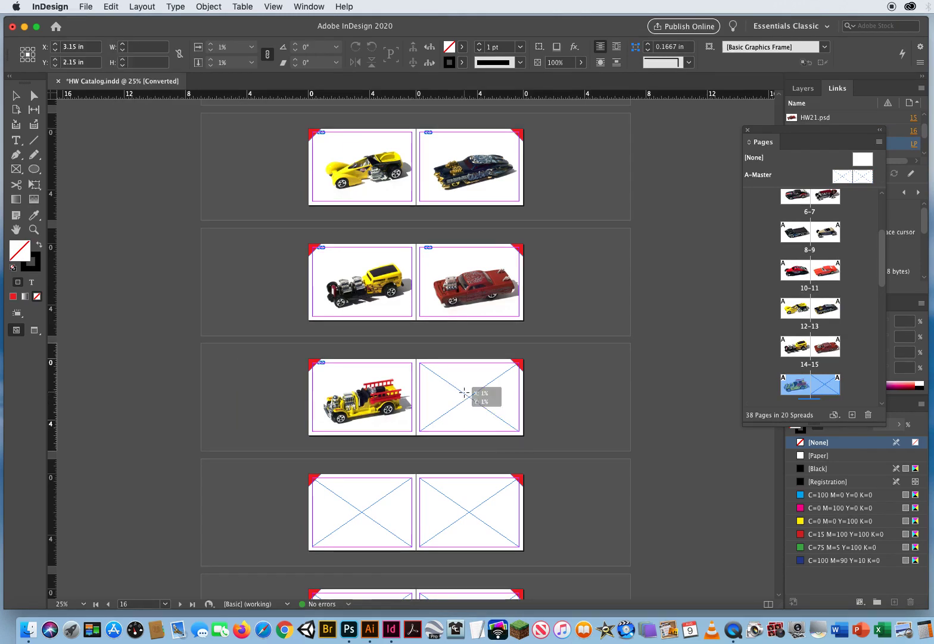
left_click(377, 511)
left_click(471, 512)
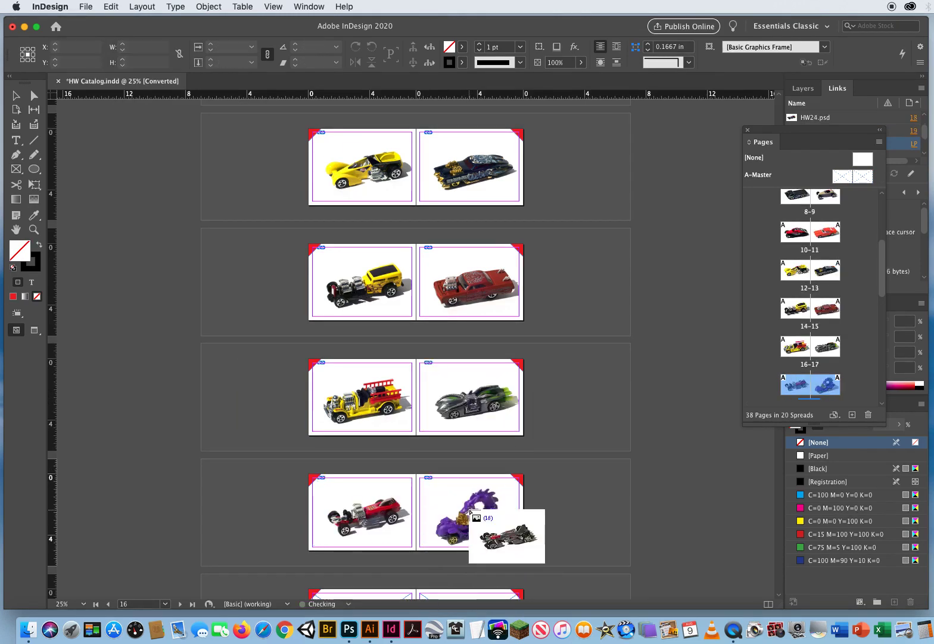
- Fill the frames on pages 20 to 27 in order with the next eight loaded images, HW26.psd through HW32.psd including HW3.psd
key("space")
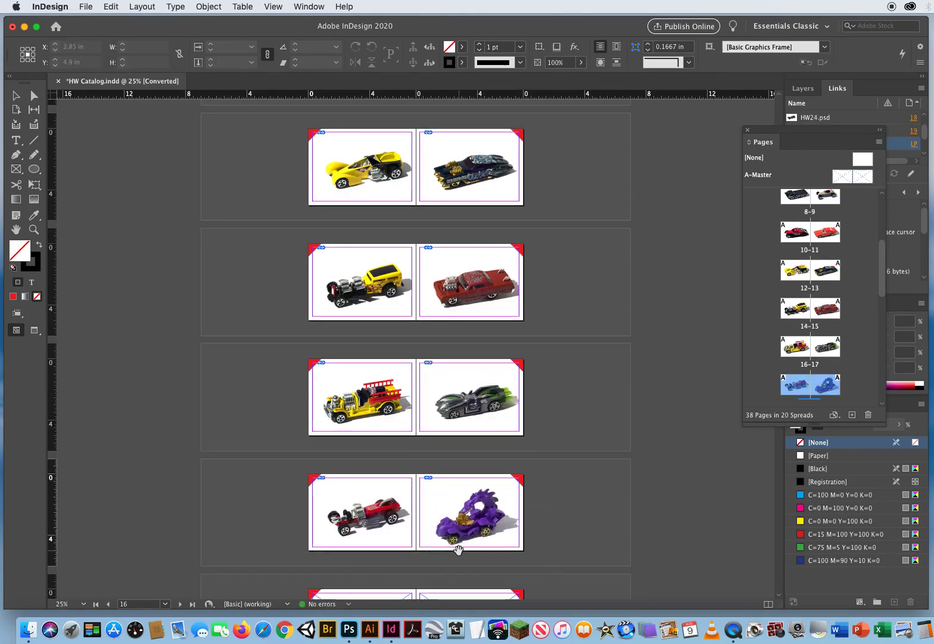
left_click_drag(459, 550, 459, 255)
scroll(459, 255, "down", 3)
left_click(374, 175)
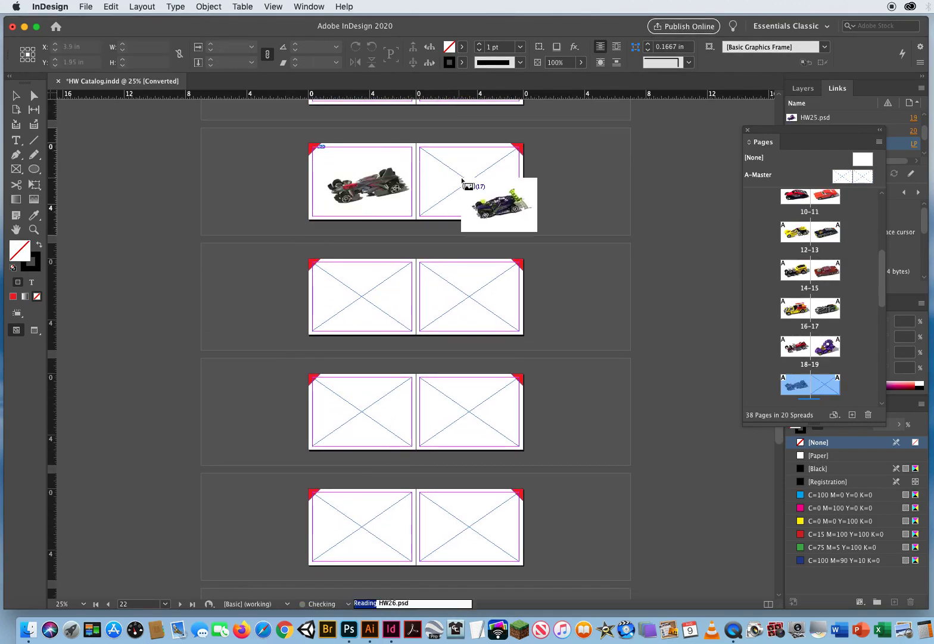
left_click(462, 178)
left_click(362, 288)
left_click(456, 295)
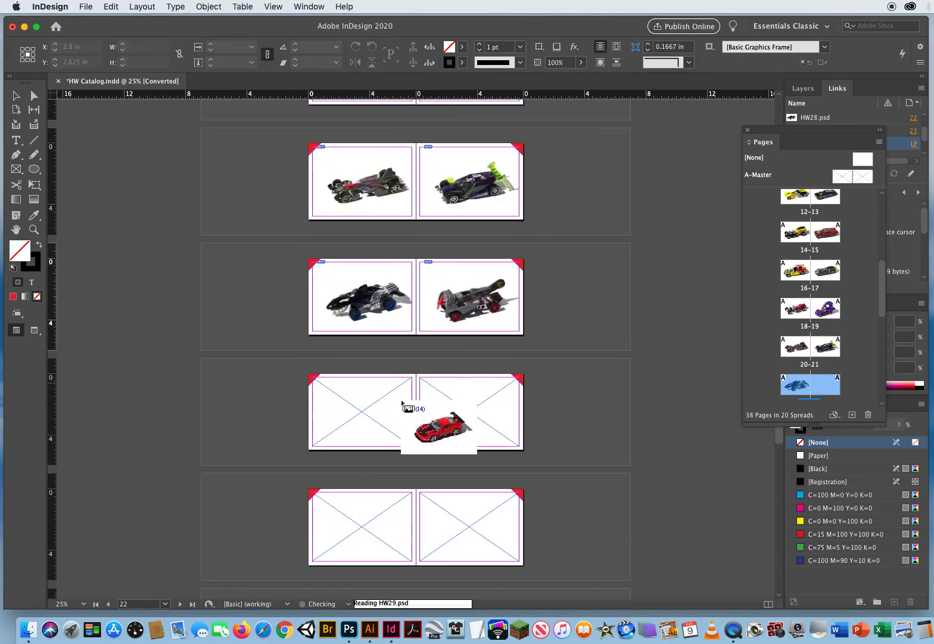
left_click(364, 407)
left_click(442, 414)
left_click(358, 526)
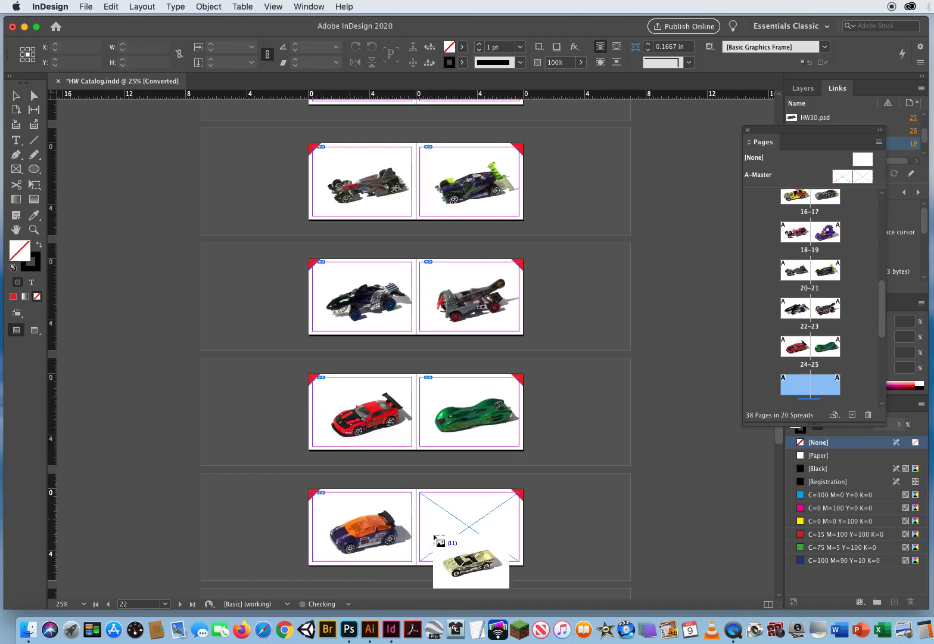
left_click(459, 534)
- Fill the frames on pages 28 to 35 with HW33, HW34, HW36, HW37, HW4, HW5, HW6 and HW7.psd in order
left_click_drag(440, 559, 448, 106)
left_click(380, 200)
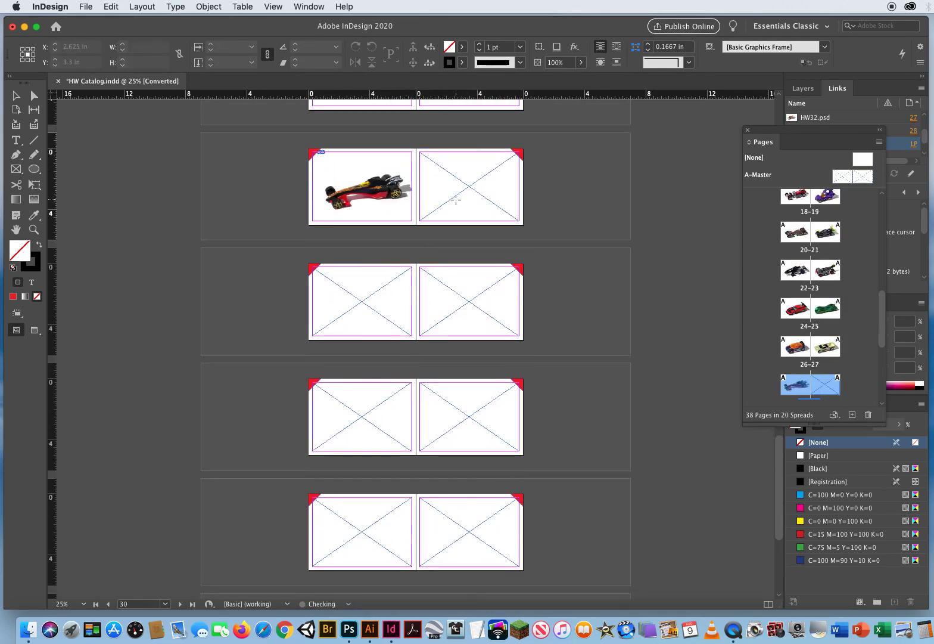
left_click(455, 200)
left_click(378, 300)
left_click(463, 312)
left_click(386, 422)
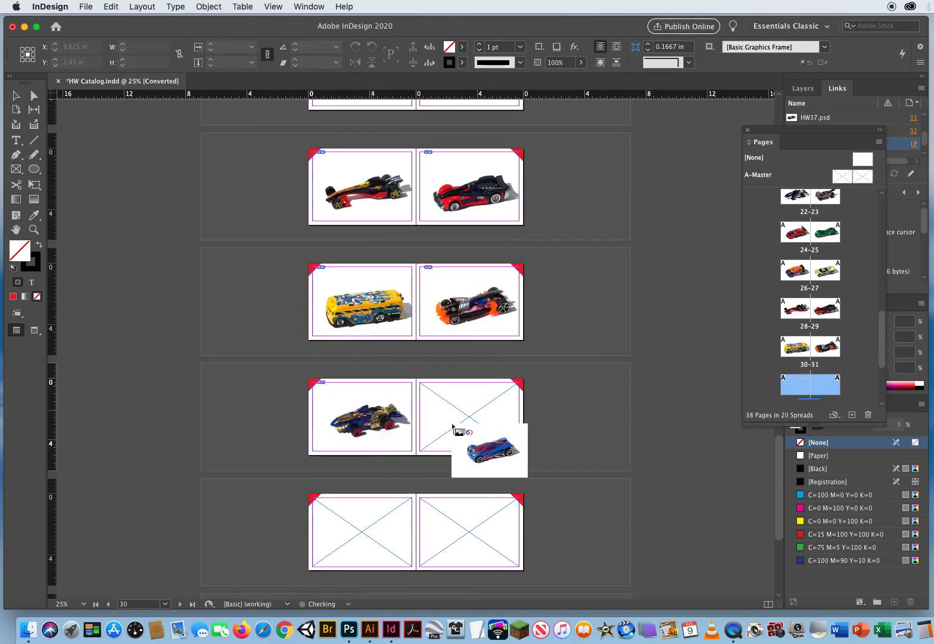
left_click(455, 431)
left_click(401, 524)
left_click(463, 557)
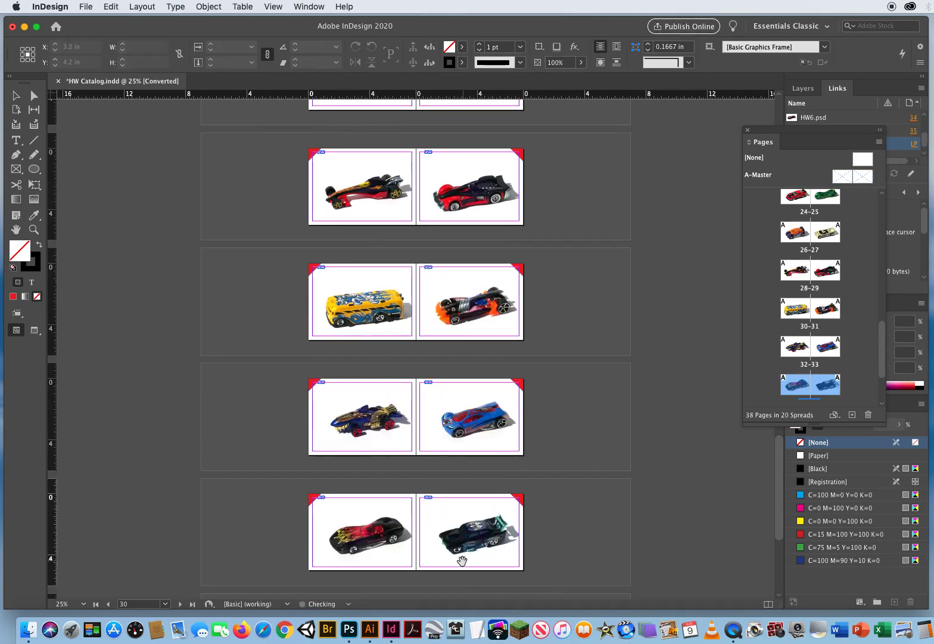
- Place the last two loaded images, HW8.psd and HW9.psd, into the frames on pages 36 and 37
left_click_drag(463, 559, 444, 343)
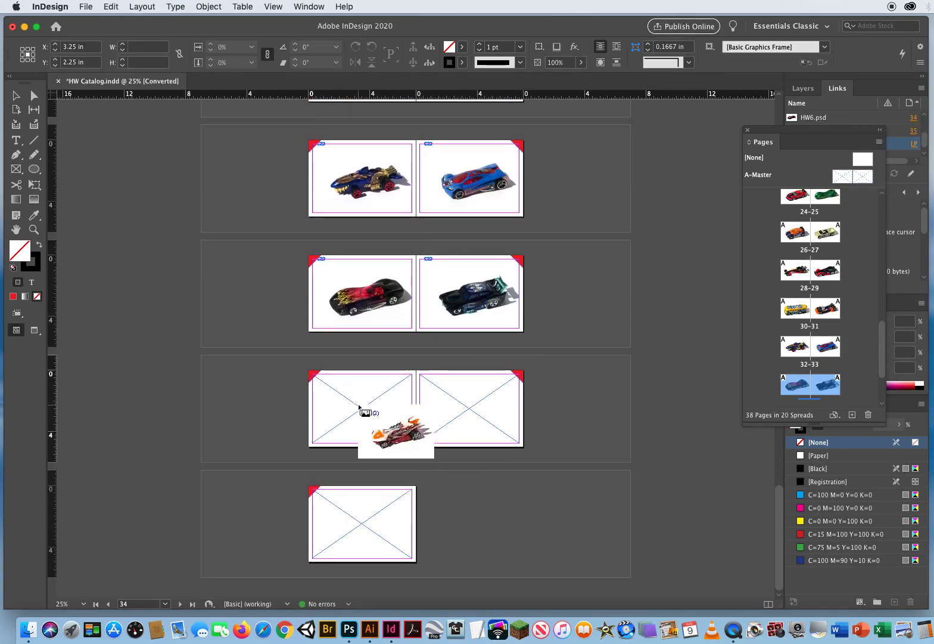
left_click(360, 410)
left_click(461, 409)
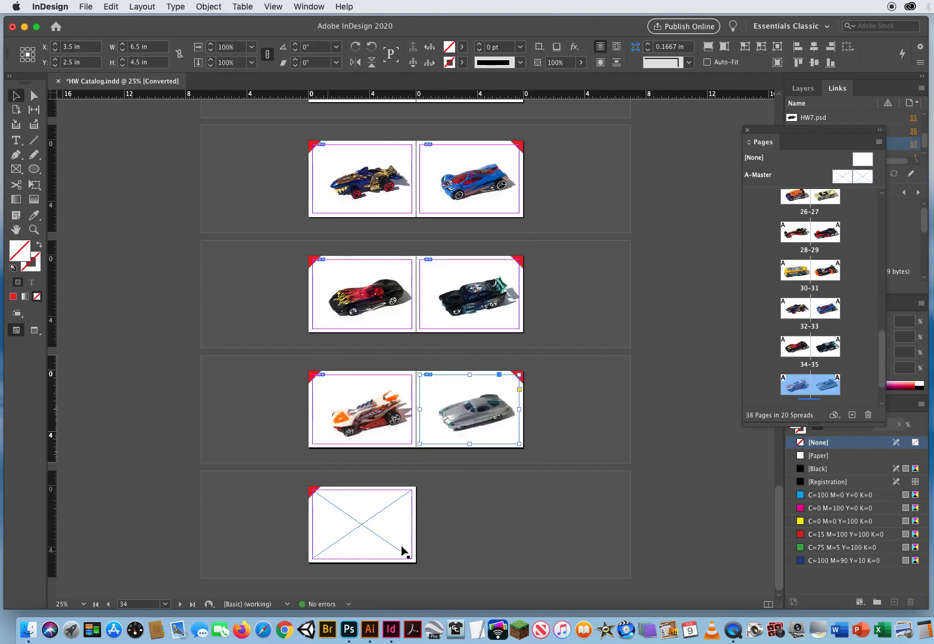
- Look back over the filled spreads from the end of the catalog to its first pages
left_click(480, 511)
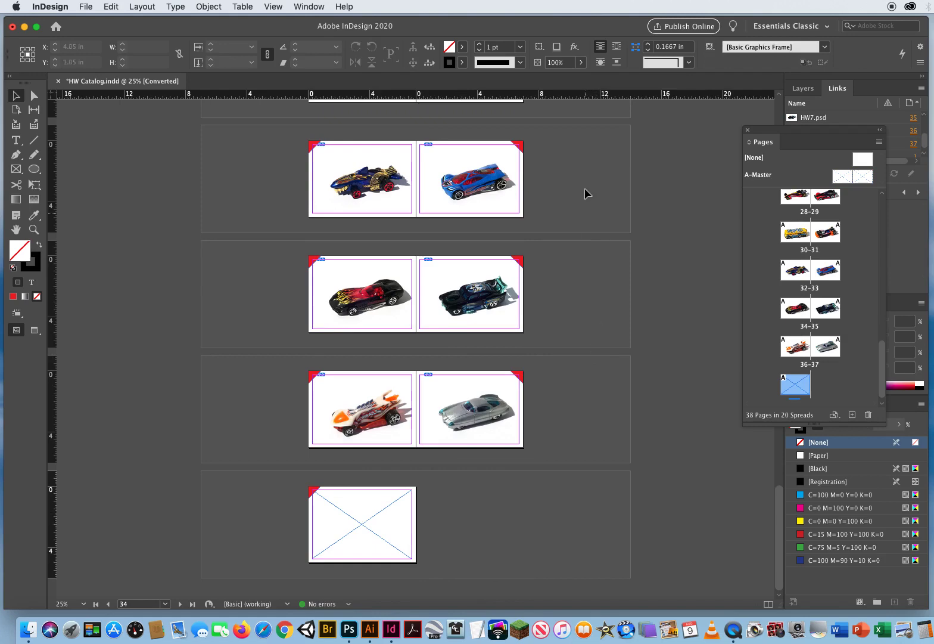
left_click_drag(580, 170, 581, 469)
left_click_drag(572, 150, 574, 532)
left_click_drag(574, 181, 590, 392)
left_click_drag(589, 155, 590, 471)
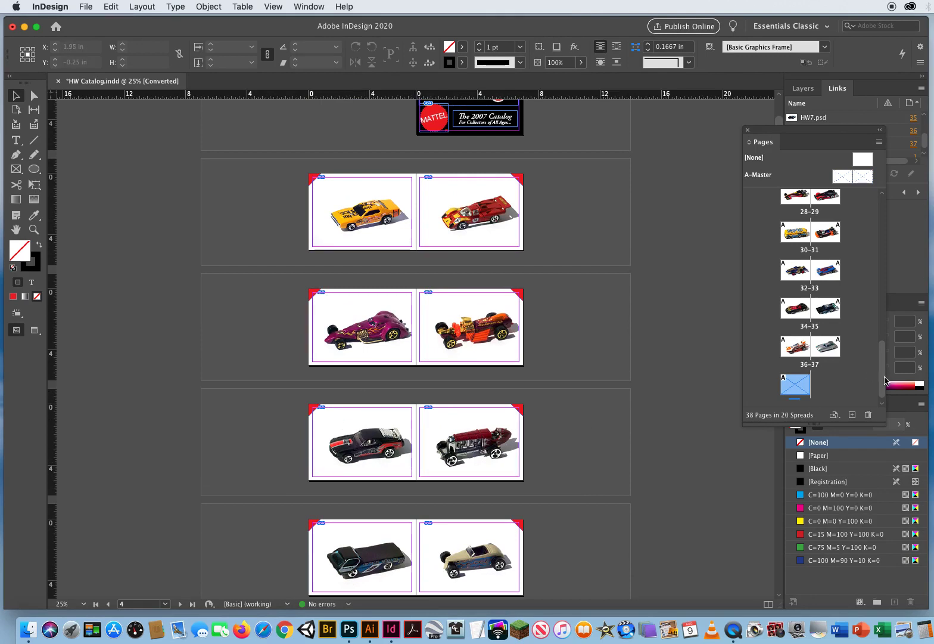
left_click_drag(883, 374, 886, 210)
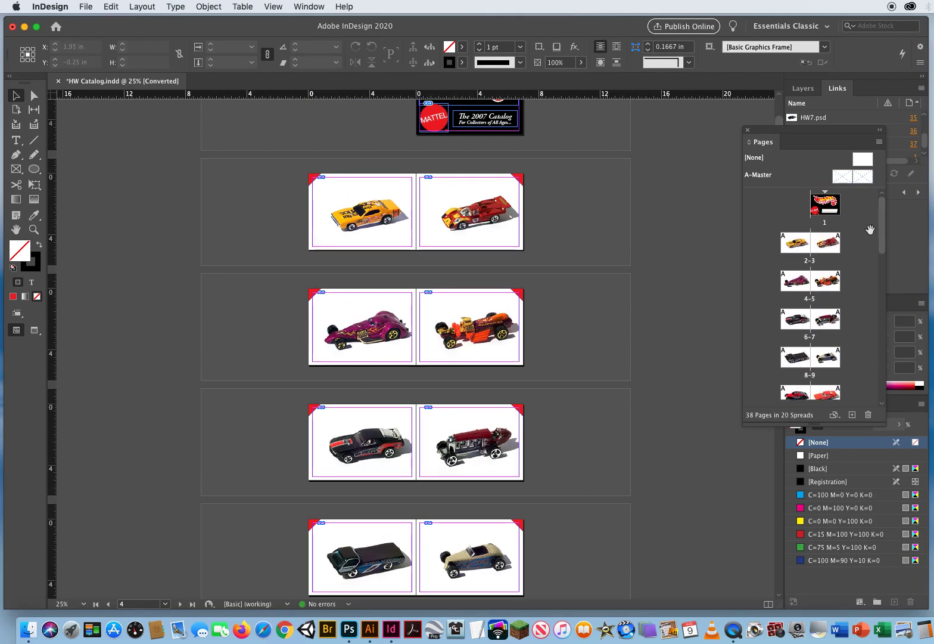
- Go to spread 6-7 and examine at 100% how both car images sit in their frames
double_click(794, 322)
left_click(34, 229)
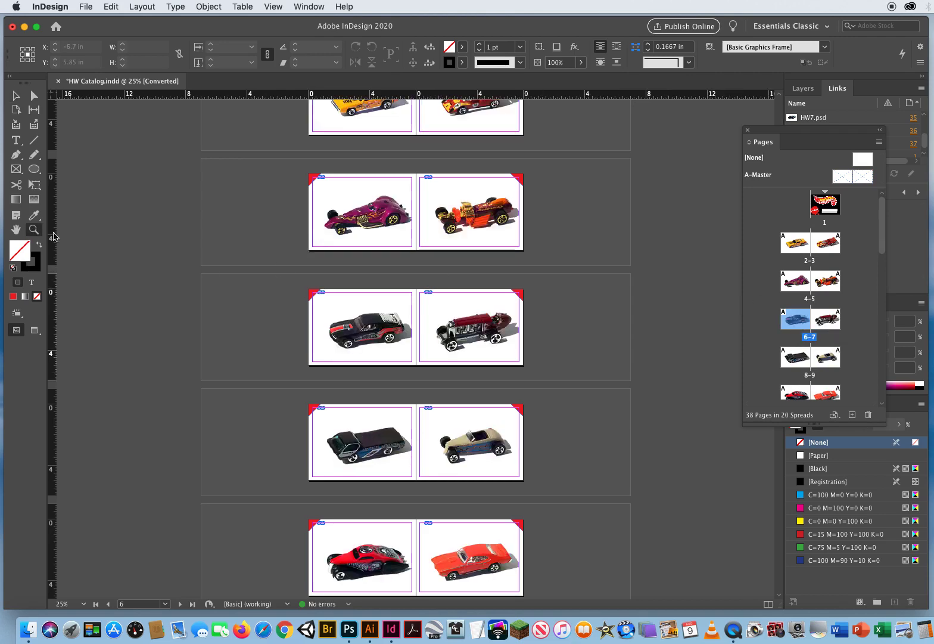
left_click(364, 323)
left_click(404, 369)
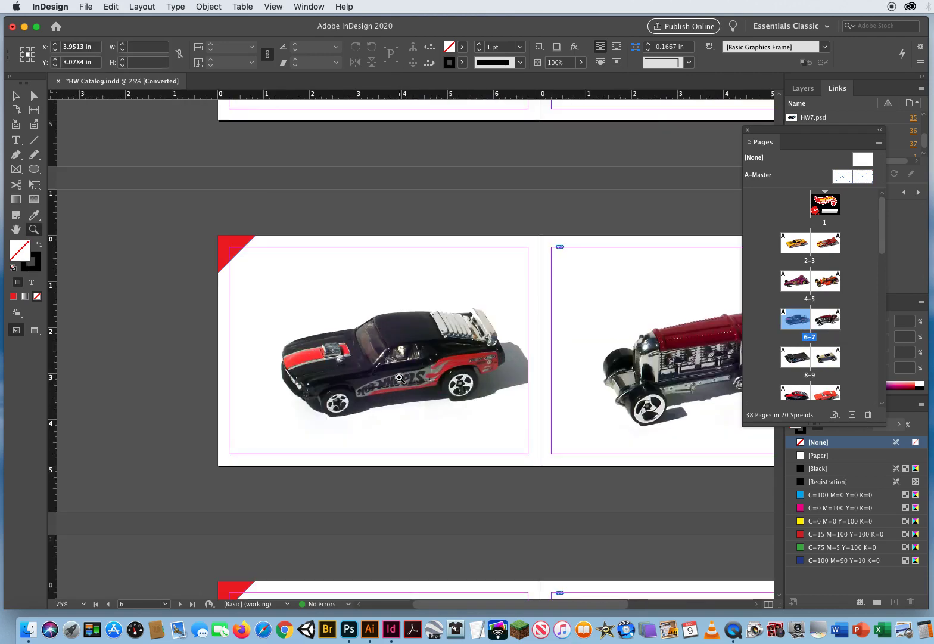
left_click(404, 369)
key("v")
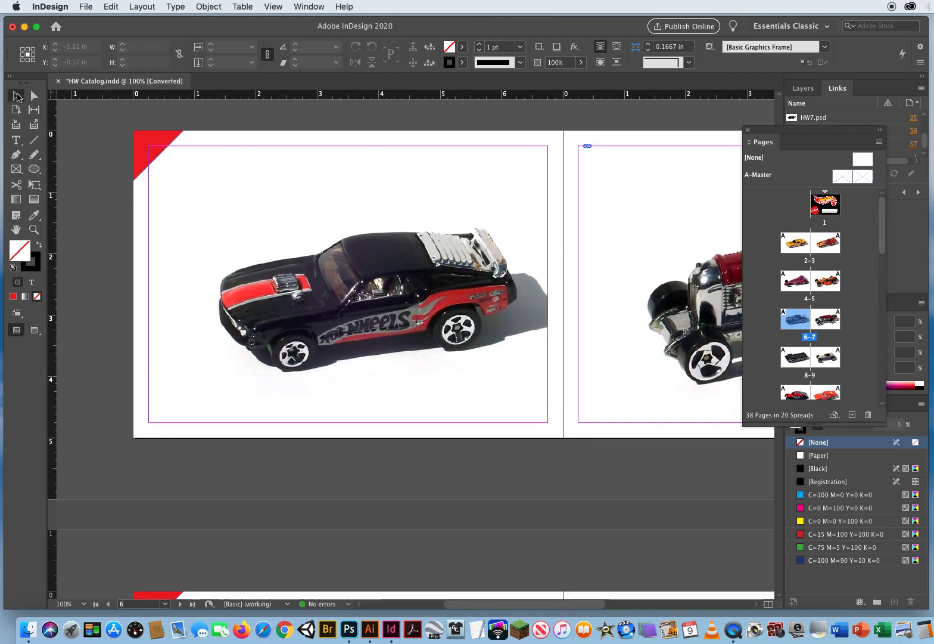
left_click_drag(121, 319, 76, 329)
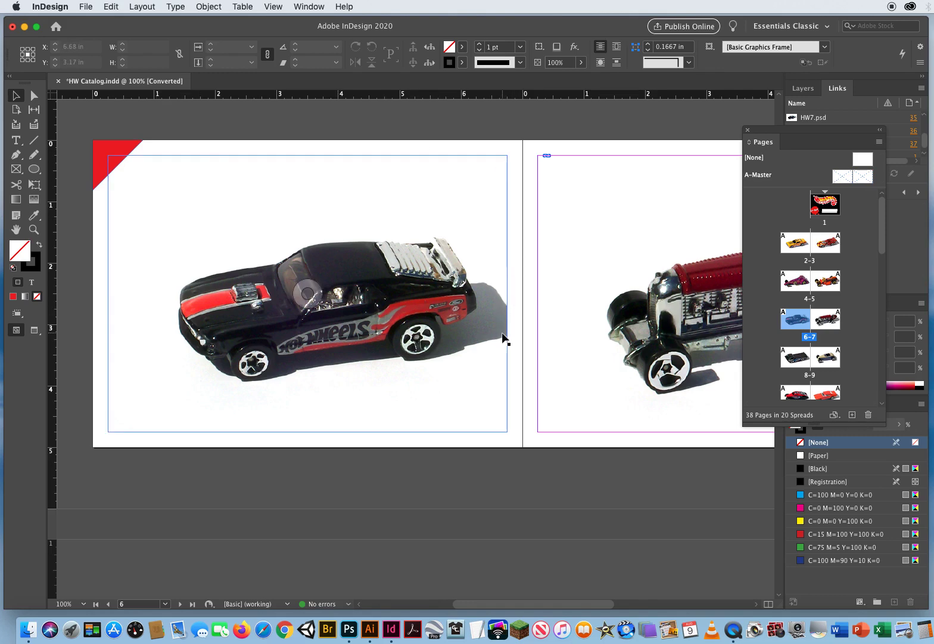
scroll(554, 345, "right", 10)
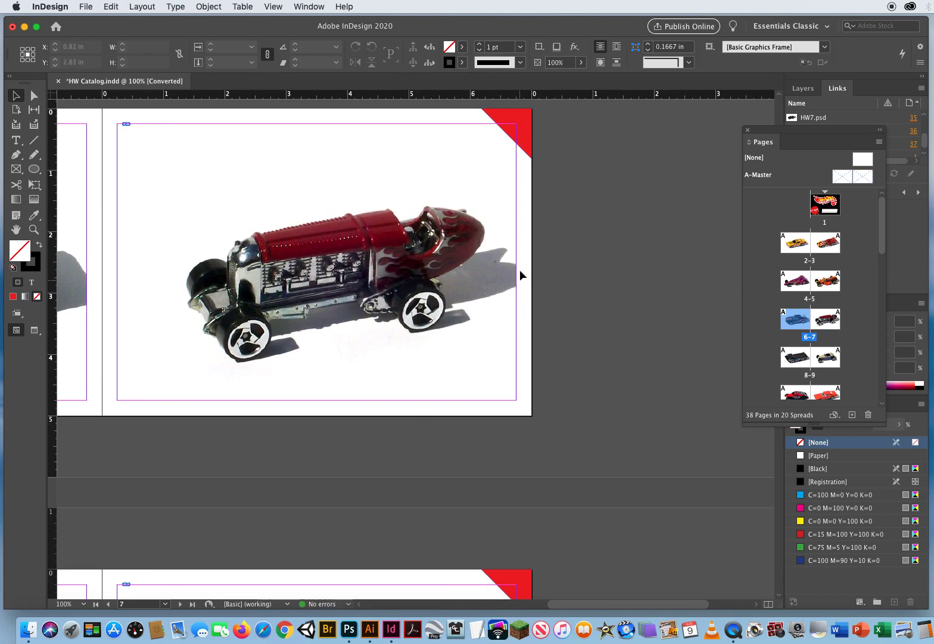
scroll(445, 344, "left", 10)
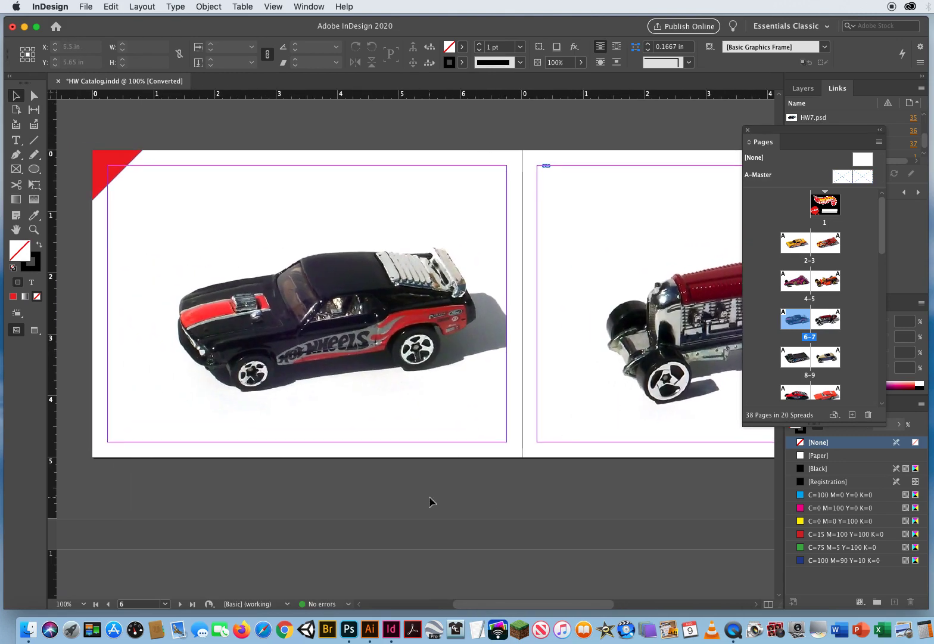
- Turn on Preview mode and inspect the edges of the car images on pages 6 and 7
key("w")
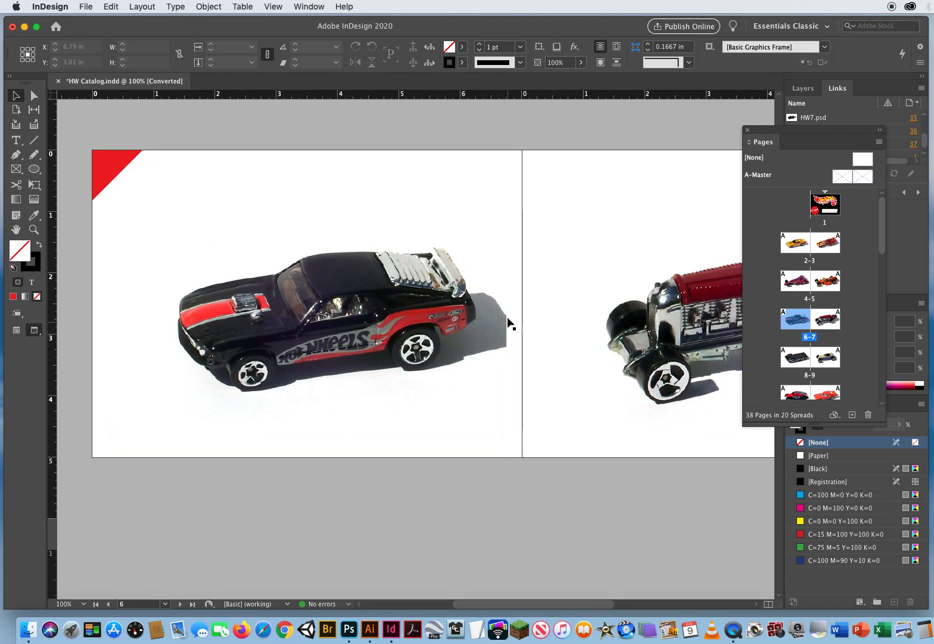
left_click_drag(602, 369, 171, 352)
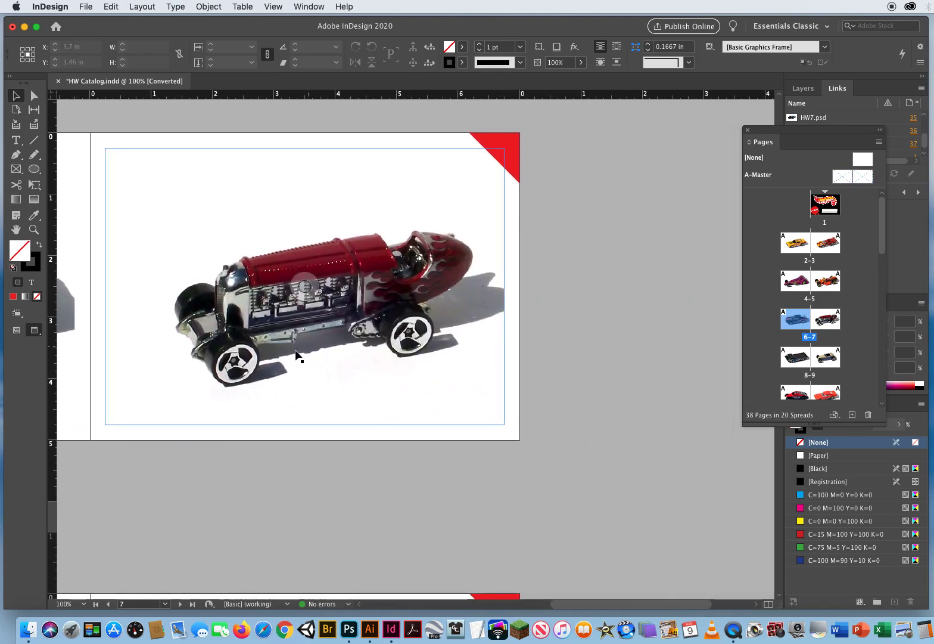
scroll(298, 359, "left", 8)
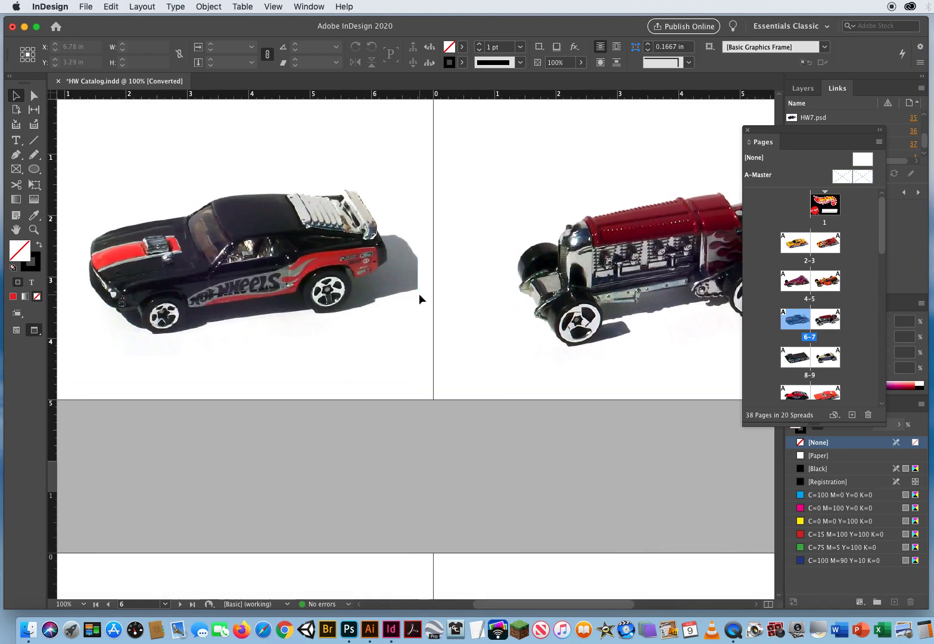
left_click_drag(246, 437, 419, 475)
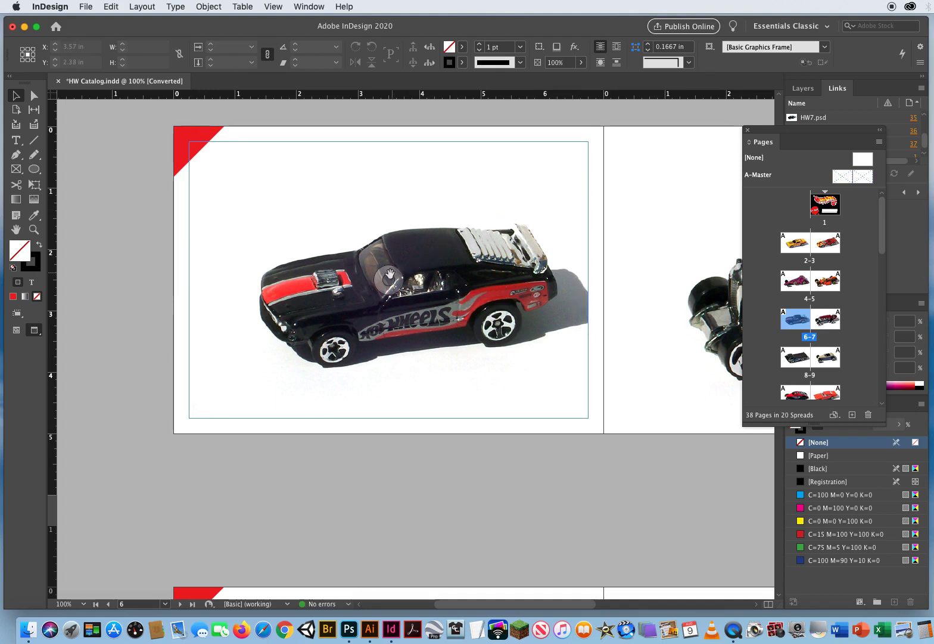
- Center the black Mustang image within its frame on page 6 using the Center Content fitting, and deselect it
left_click(388, 280)
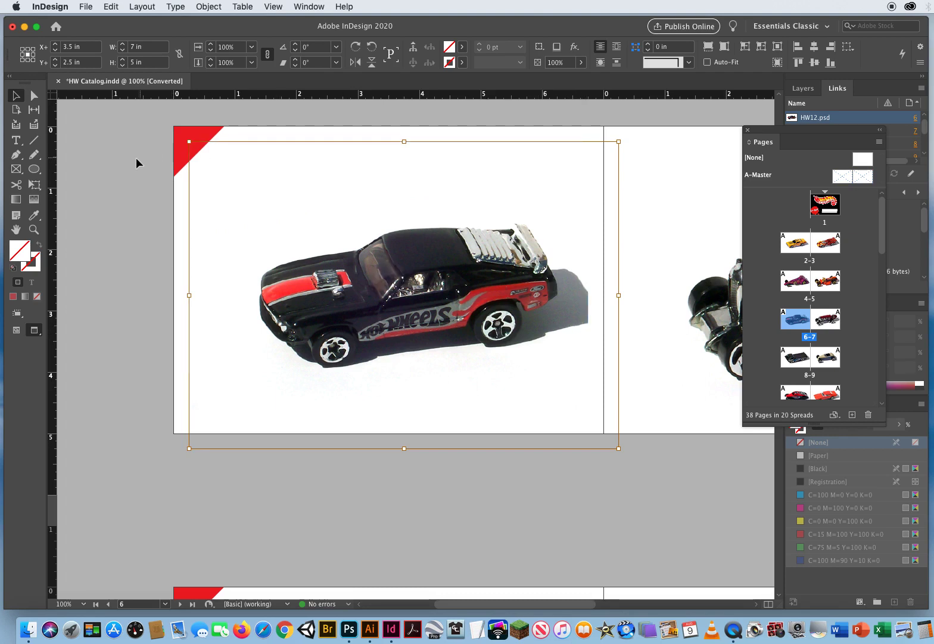
left_click(120, 167)
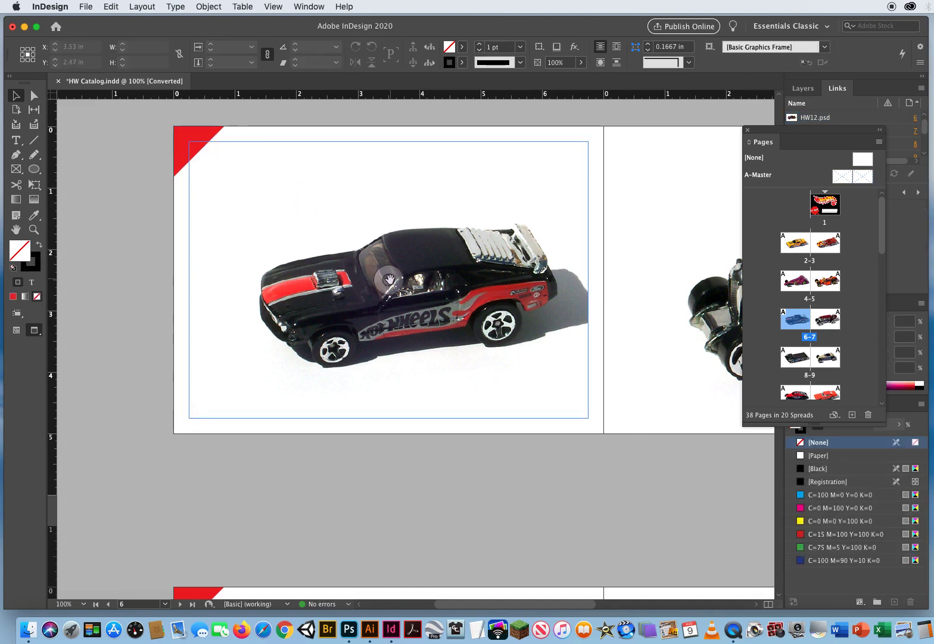
left_click(258, 191)
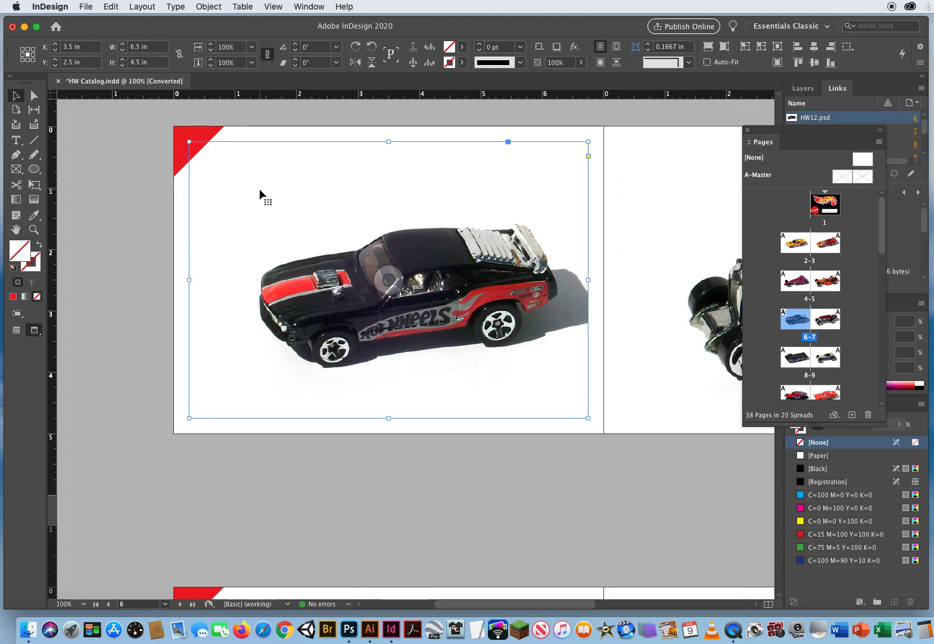
left_click(208, 7)
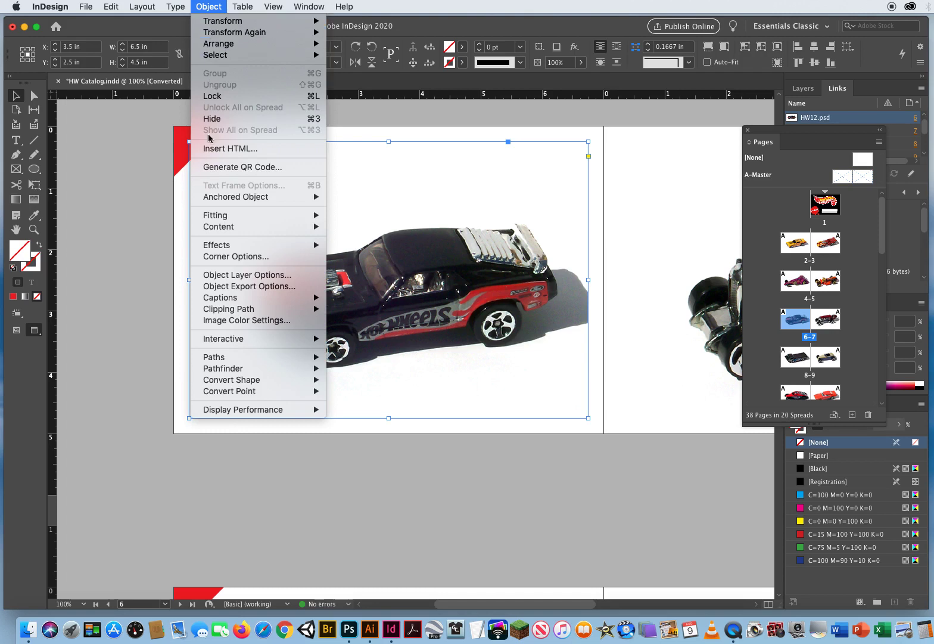
mouse_move(223, 217)
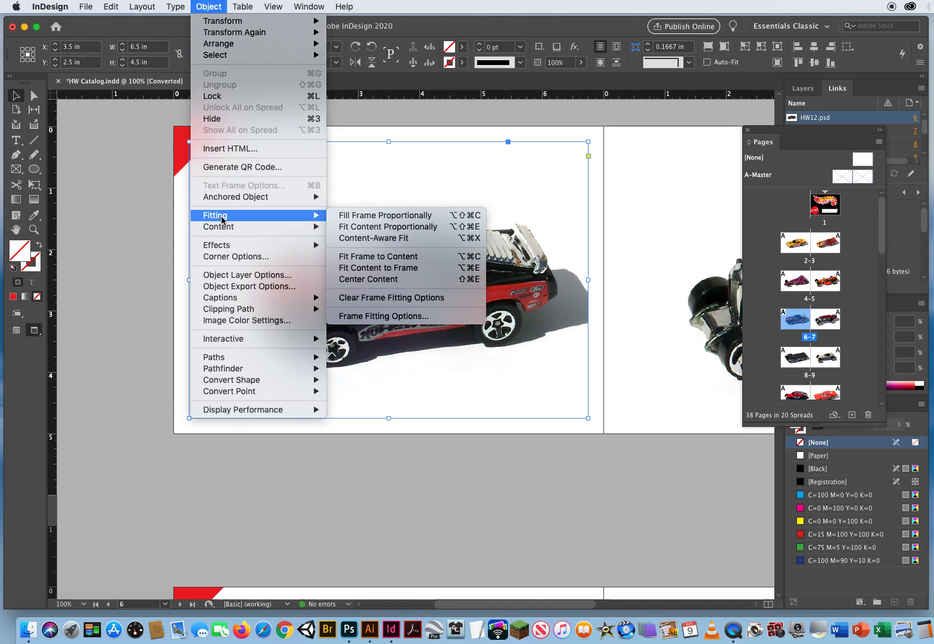
left_click(404, 284)
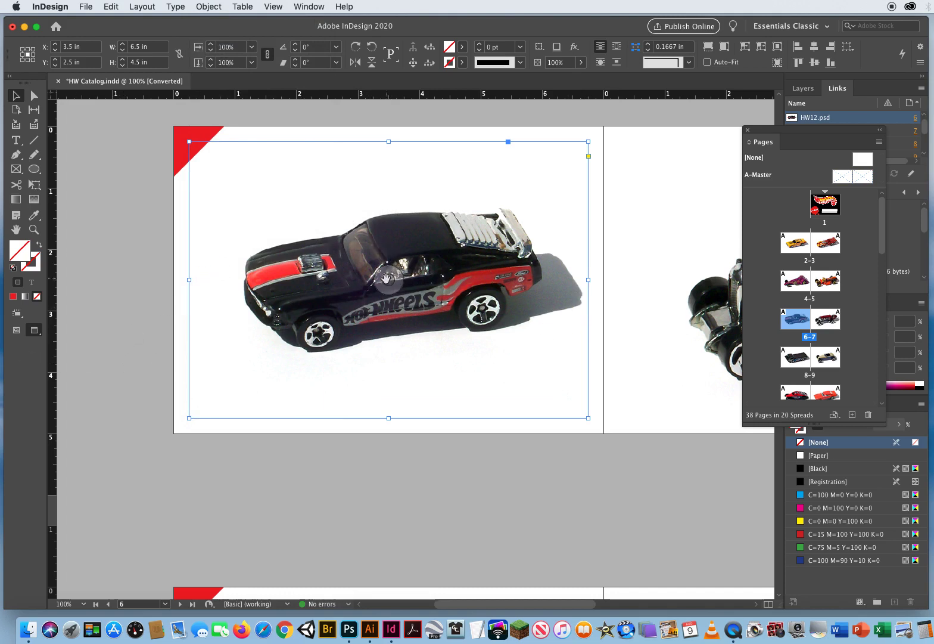
key("Escape")
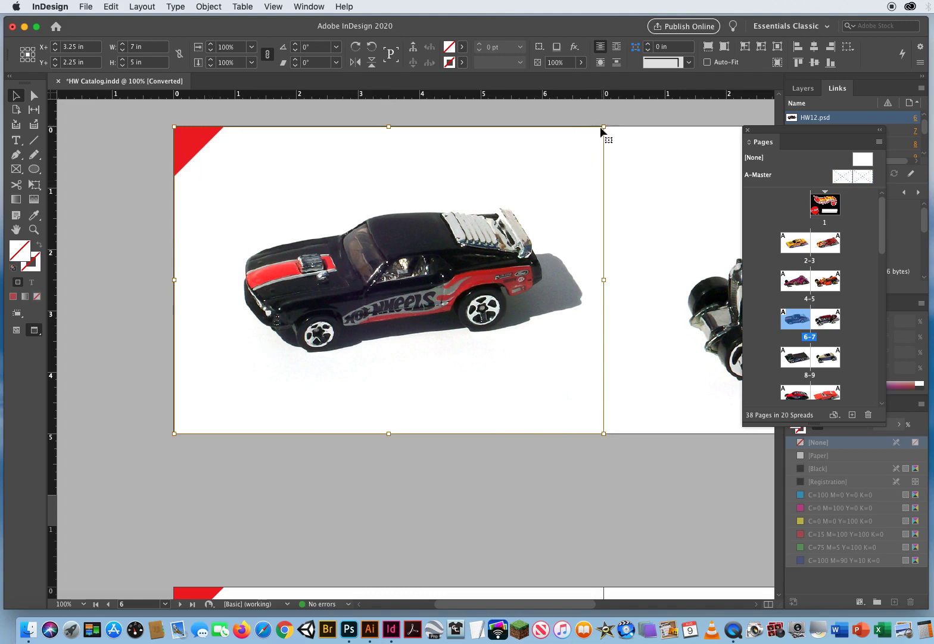
left_click(114, 390)
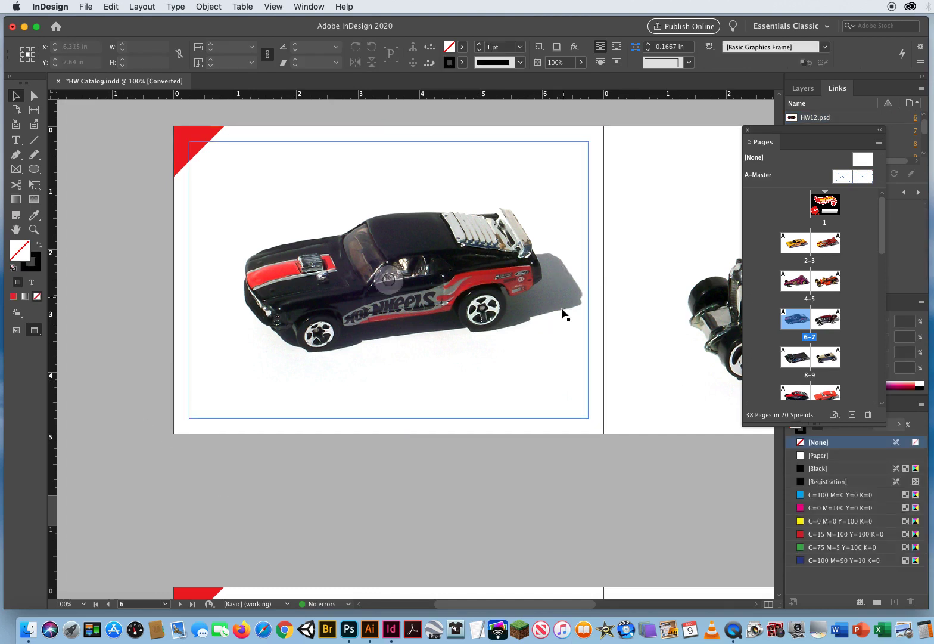
- Center the red racer image within its frame on page 7 using the Center Content fitting
left_click_drag(529, 441, 186, 476)
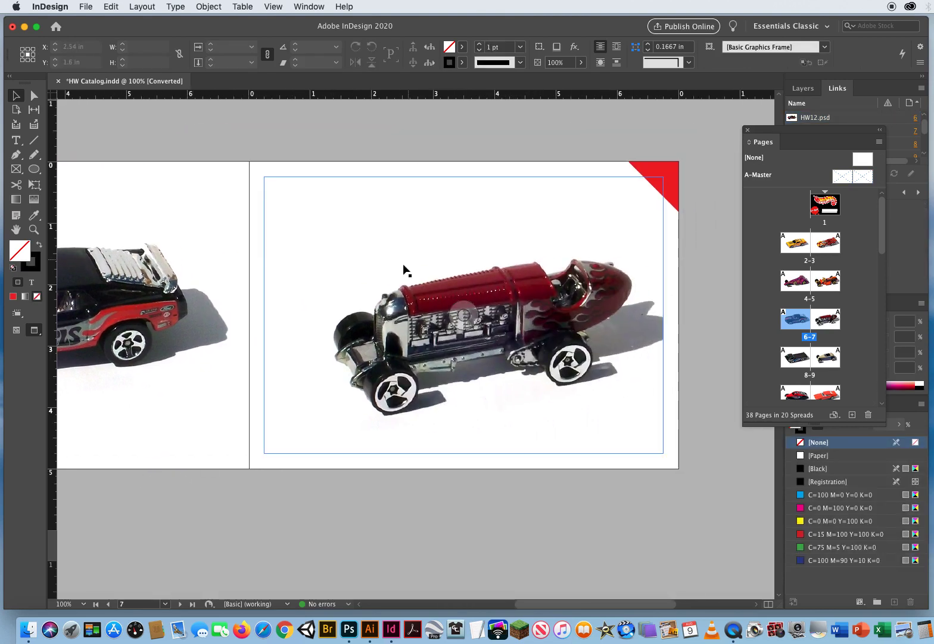
left_click(410, 287)
left_click(209, 7)
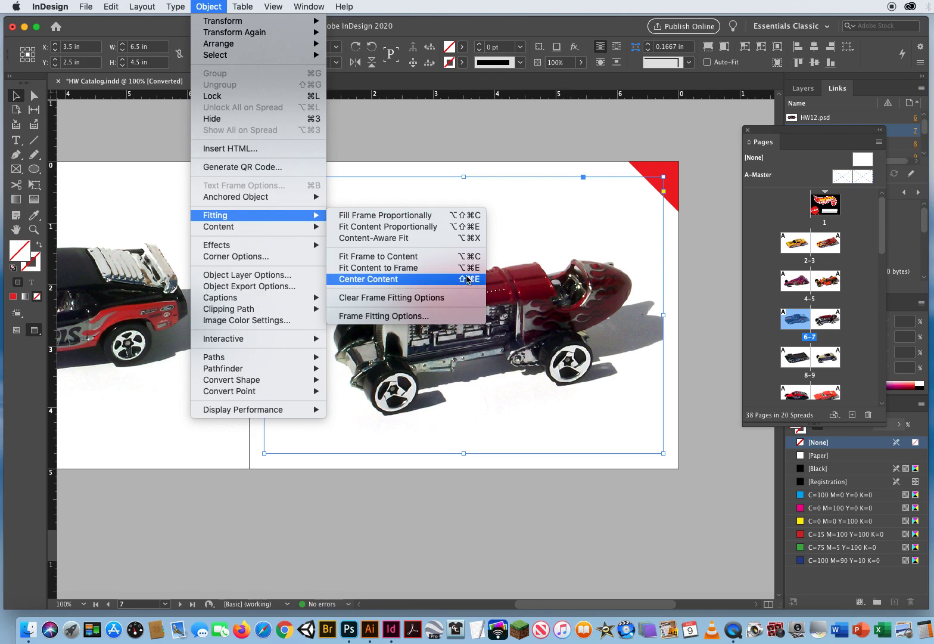
left_click(439, 285)
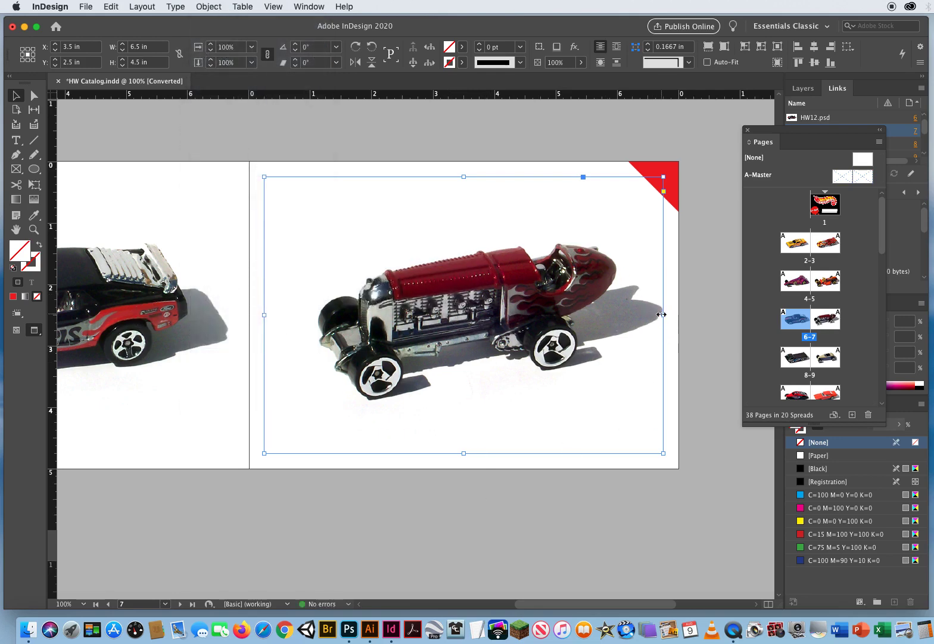
- Nudge the red racer image about 0.1 in to the left inside its page 7 frame and deselect it
left_click(464, 315)
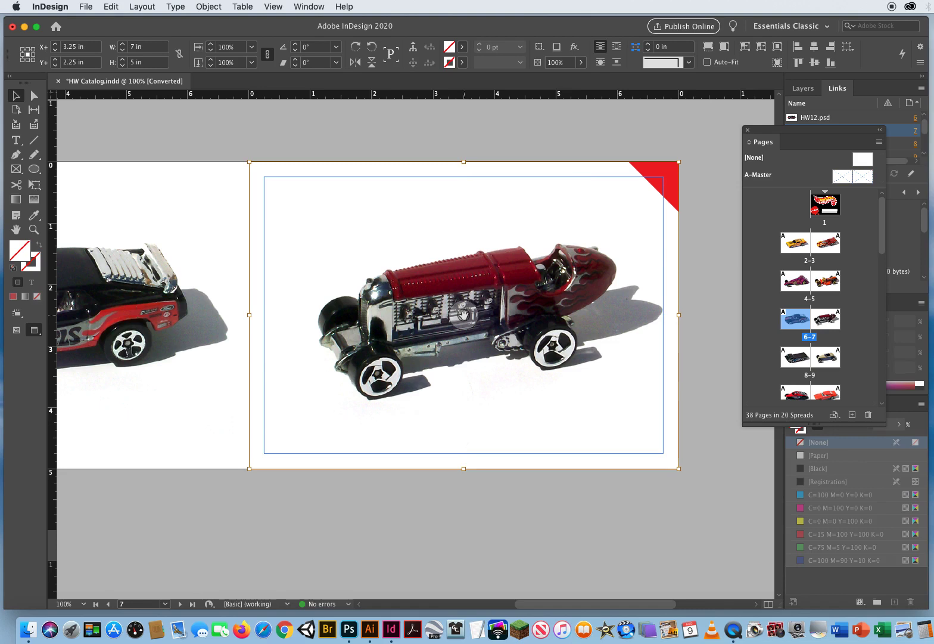
key("Left")
key("Left")
key("Left")
key("Left")
key("Left")
key("Left")
key("Left")
key("Left")
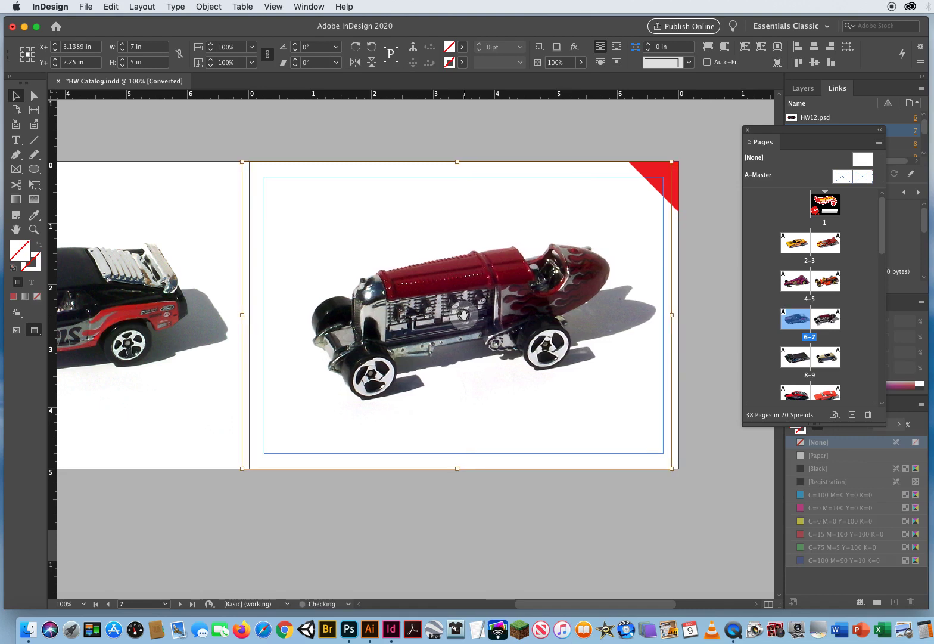
key("w")
left_click(456, 533)
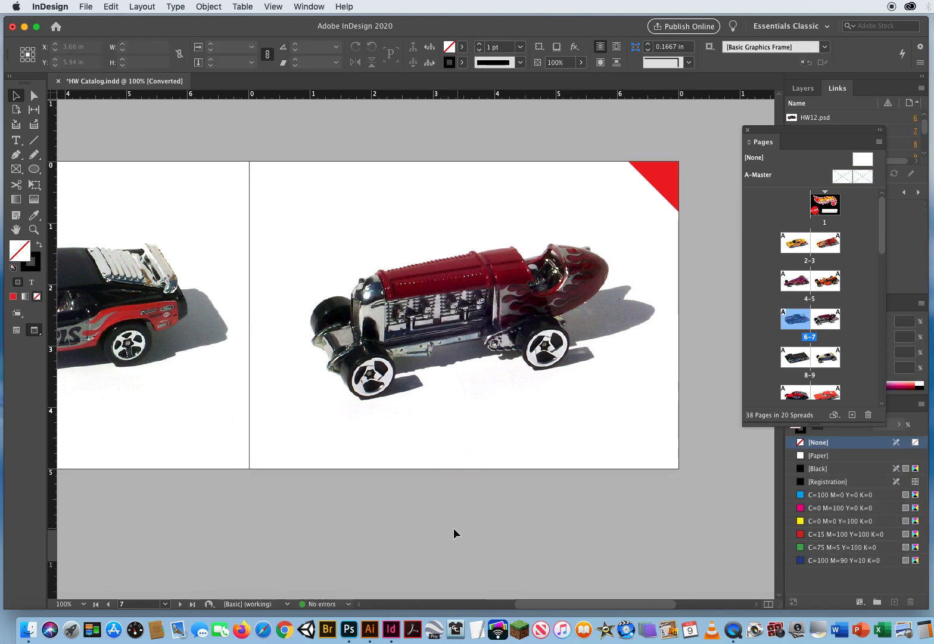
- Center the tan roadster image within its frame on page 9 and deselect it
left_click_drag(203, 497, 109, 492)
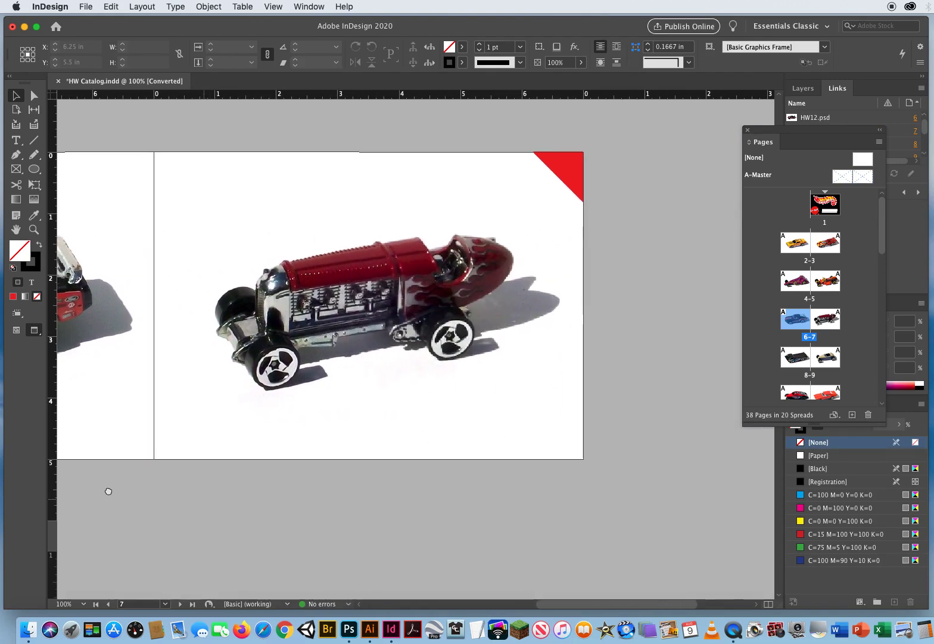
left_click_drag(352, 492, 434, 109)
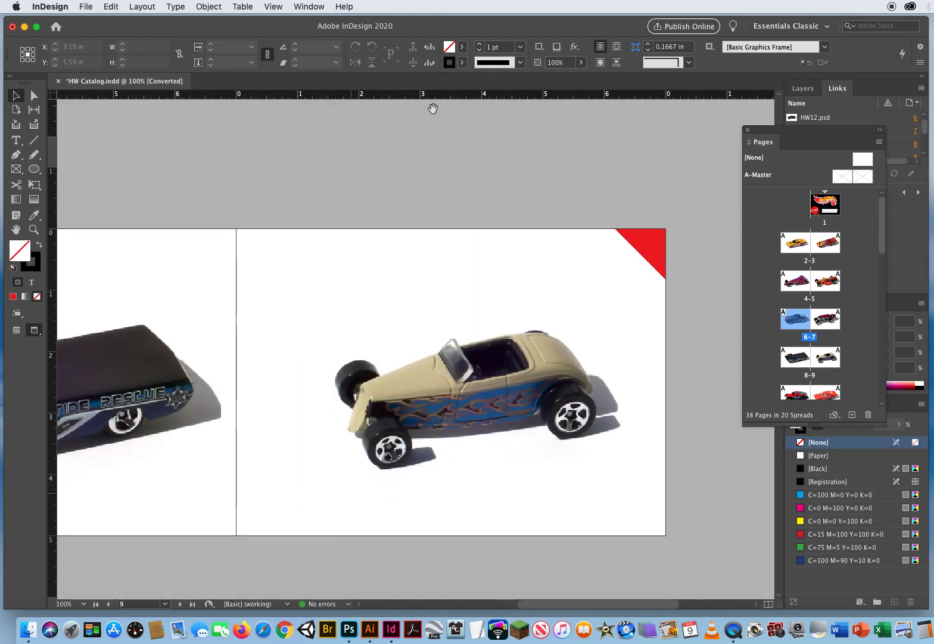
left_click_drag(382, 407, 398, 329)
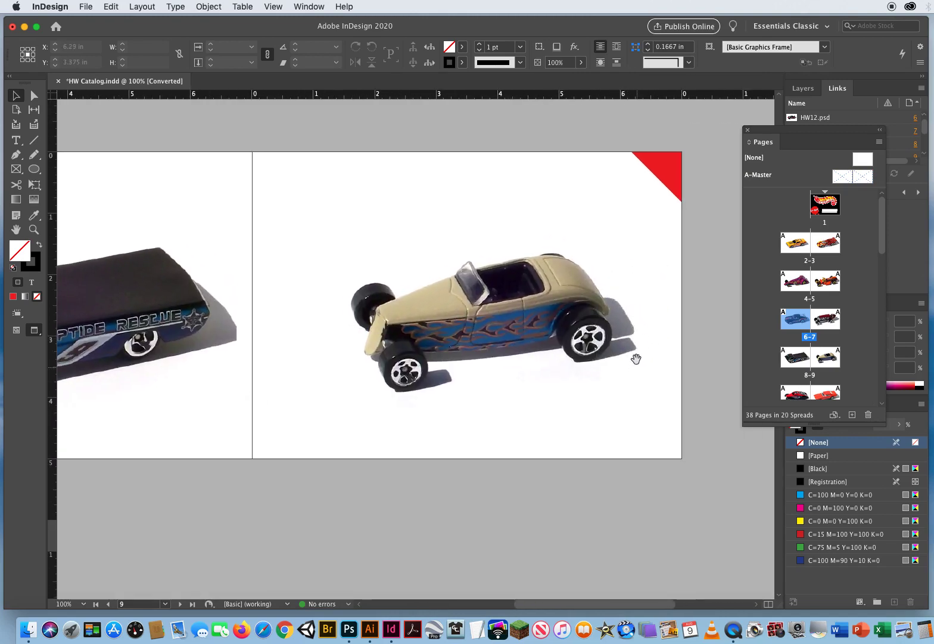
left_click(503, 244)
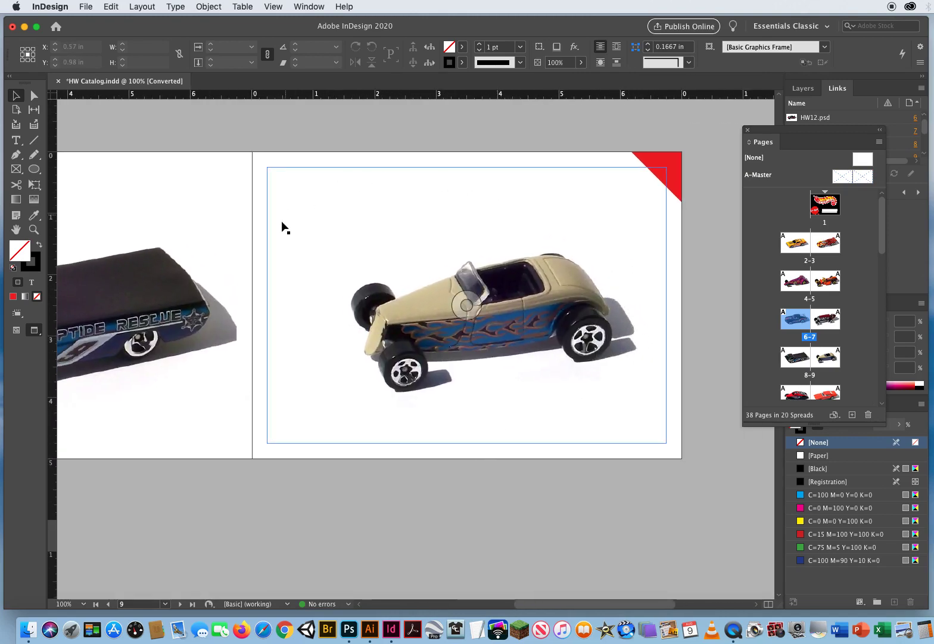
left_click(475, 458)
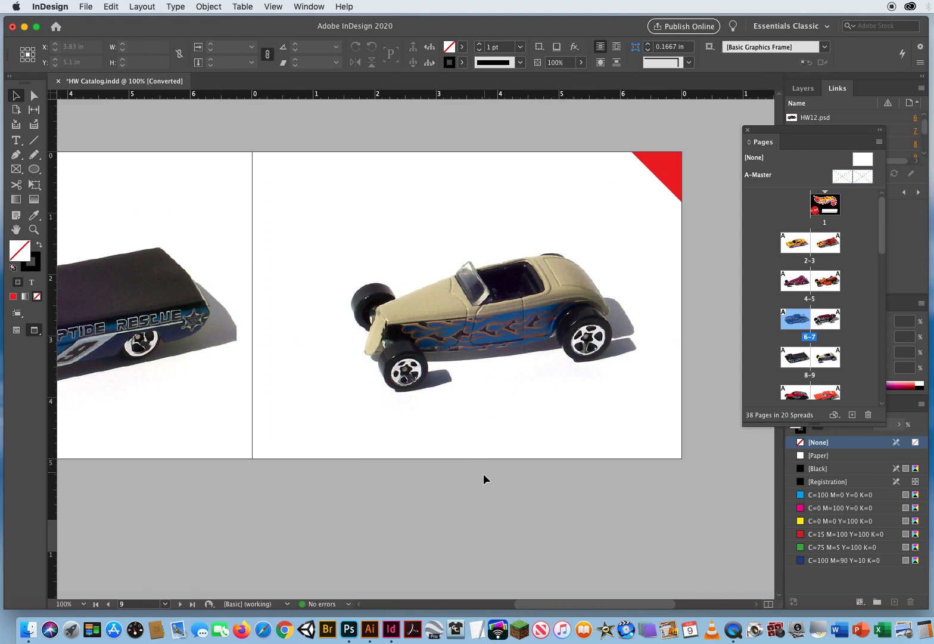
left_click(359, 227)
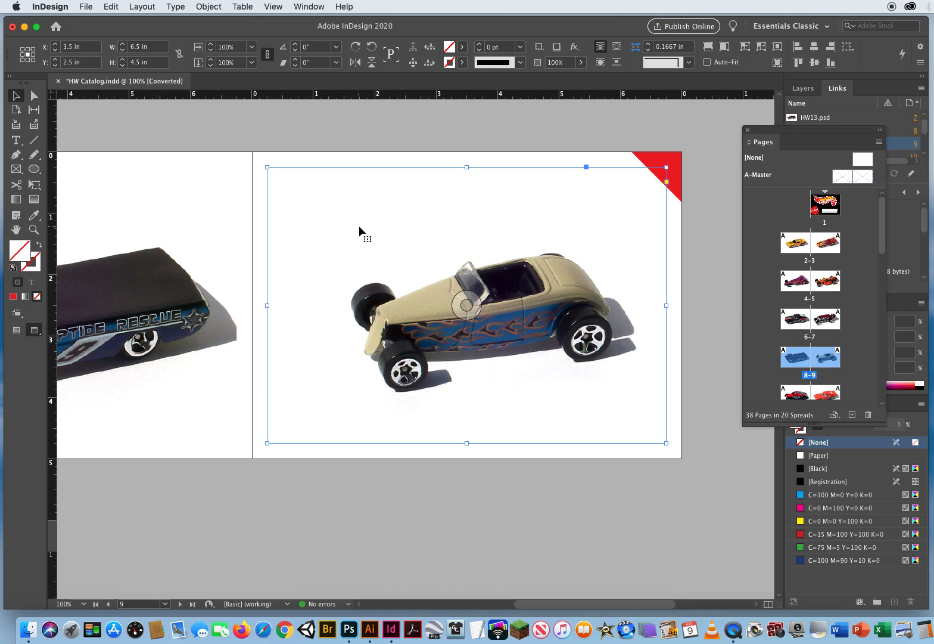
key("super+shift+e")
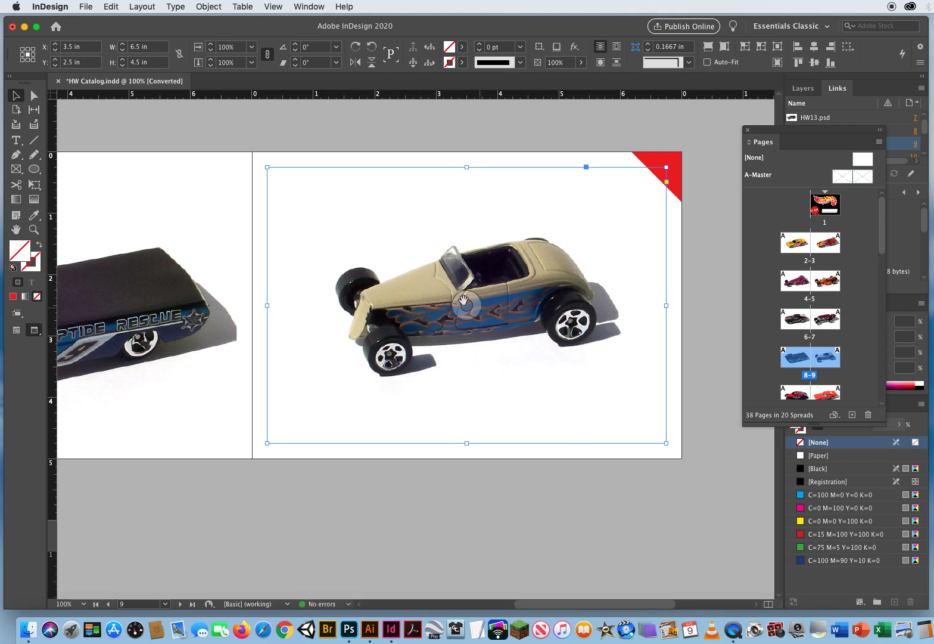
left_click(461, 513)
- Center the black Riptide Rescue truck image within its frame on page 8 using the Center Content fitting, and deselect it
left_click_drag(406, 513, 643, 479)
left_click(211, 206)
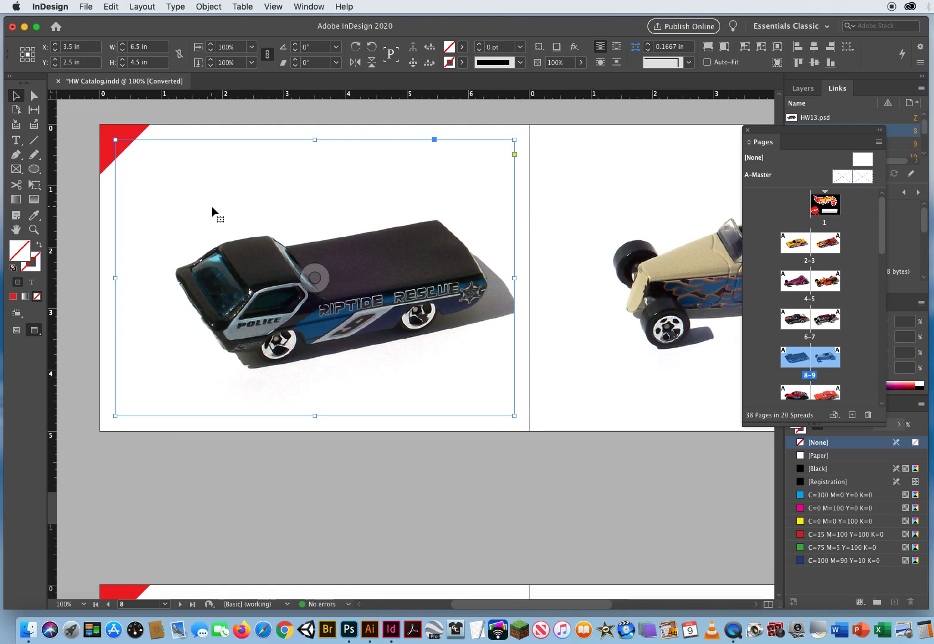
key("shift+super+e")
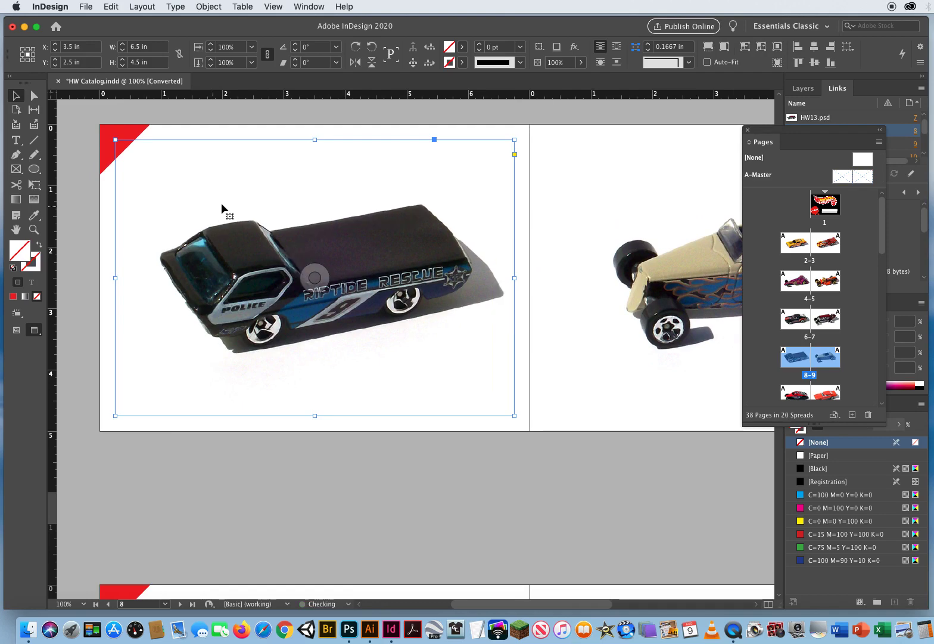
left_click(467, 491)
- Zoom the document out to 25% so several spreads from pages 8-9 onward fit in view, and return to the Selection tool
left_click_drag(490, 508, 434, 224)
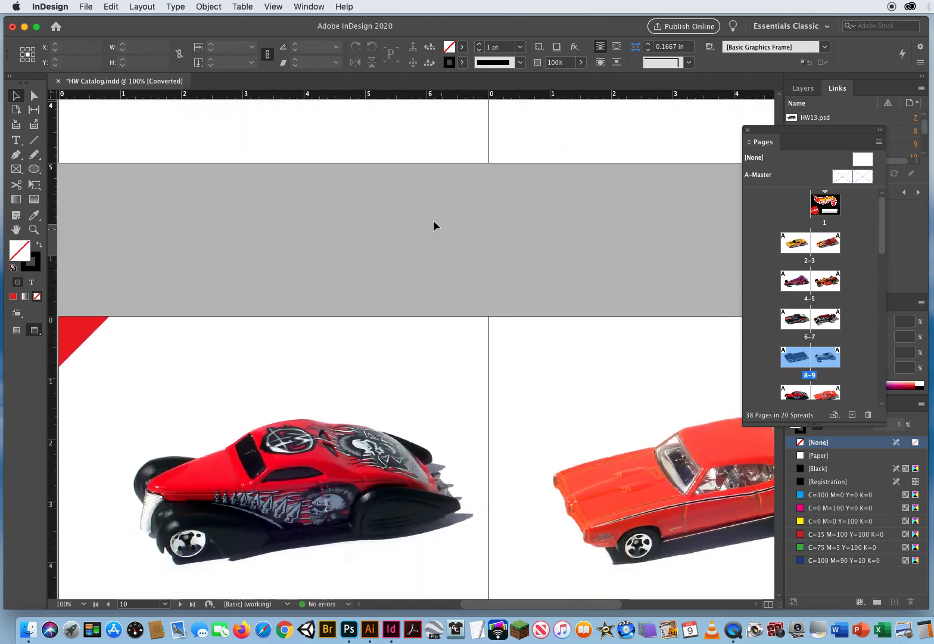
left_click(551, 350, "alt")
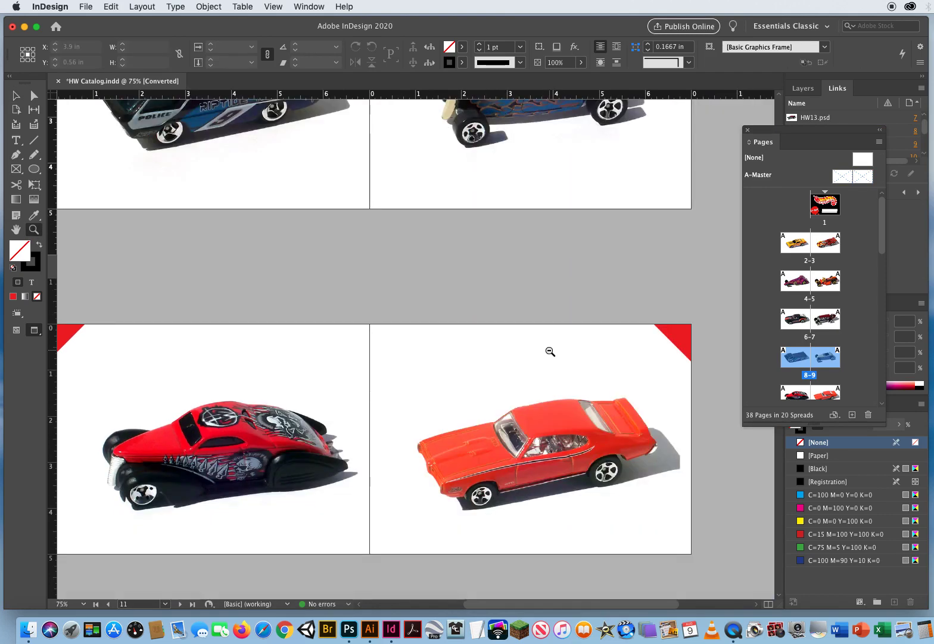
left_click(446, 339, "alt")
left_click(446, 339, "alt")
left_click_drag(434, 350, 410, 280)
left_click(16, 95)
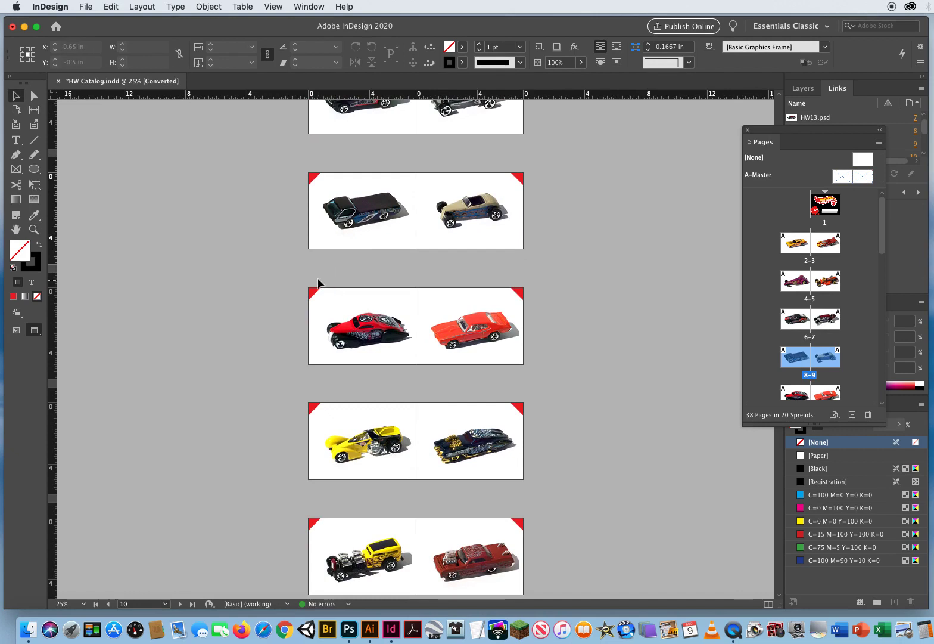
left_click_drag(315, 278, 327, 282)
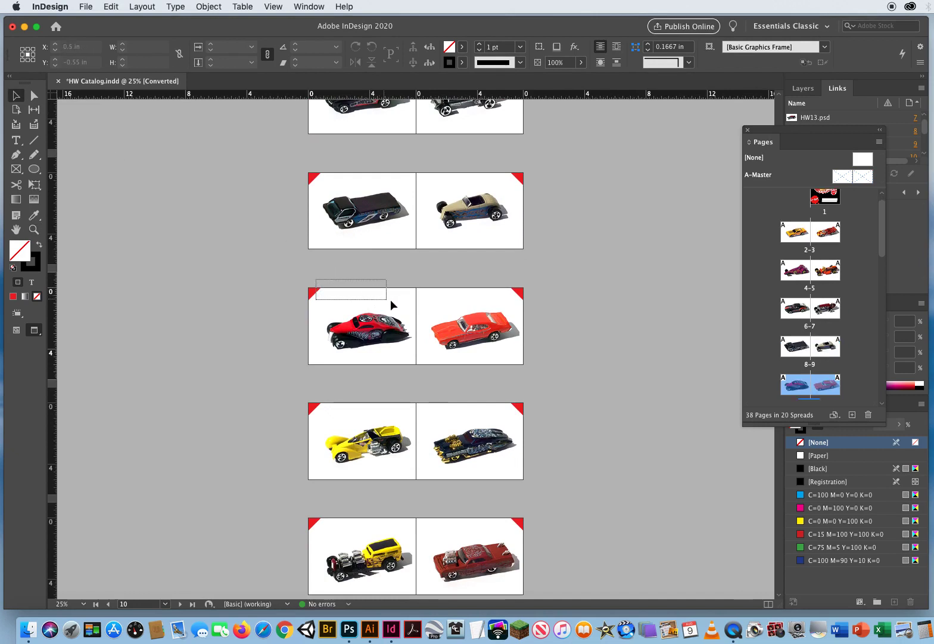
left_click_drag(391, 299, 496, 344)
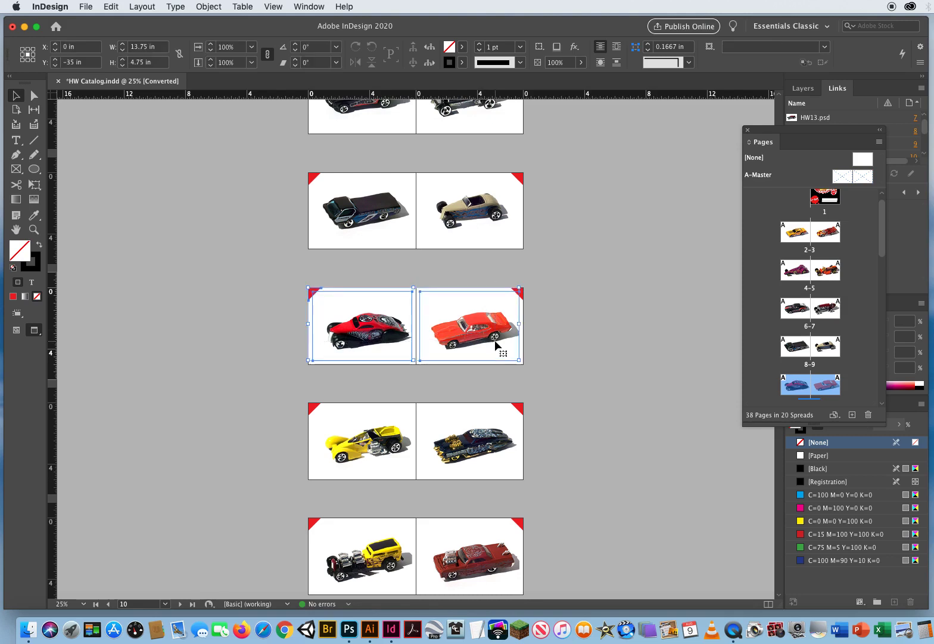
left_click(349, 275)
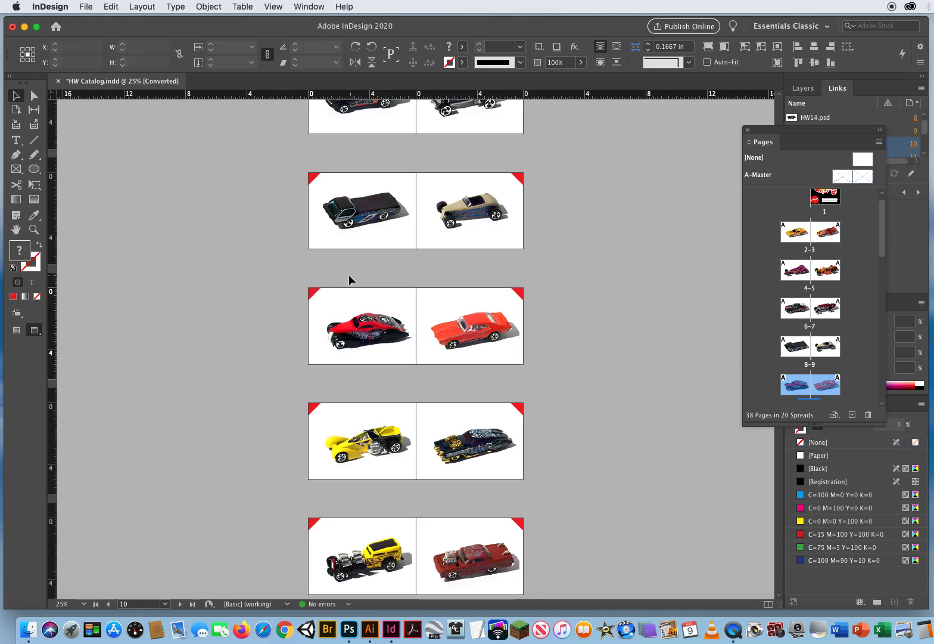
left_click_drag(343, 279, 492, 379)
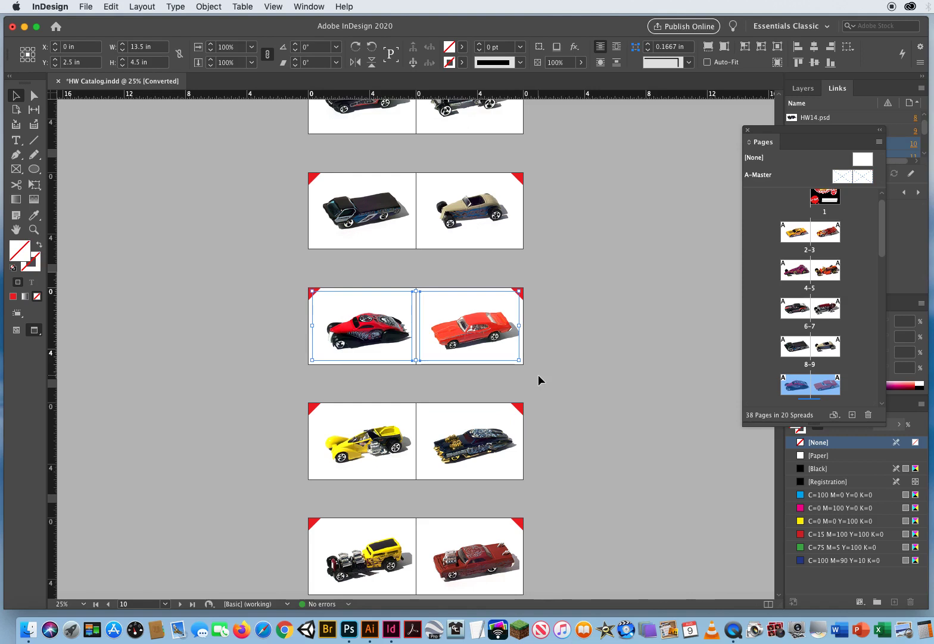
left_click(538, 374)
- Switch from Preview to Normal screen mode and center both car images within their frames on pages 10-11 using Center Content
key("w")
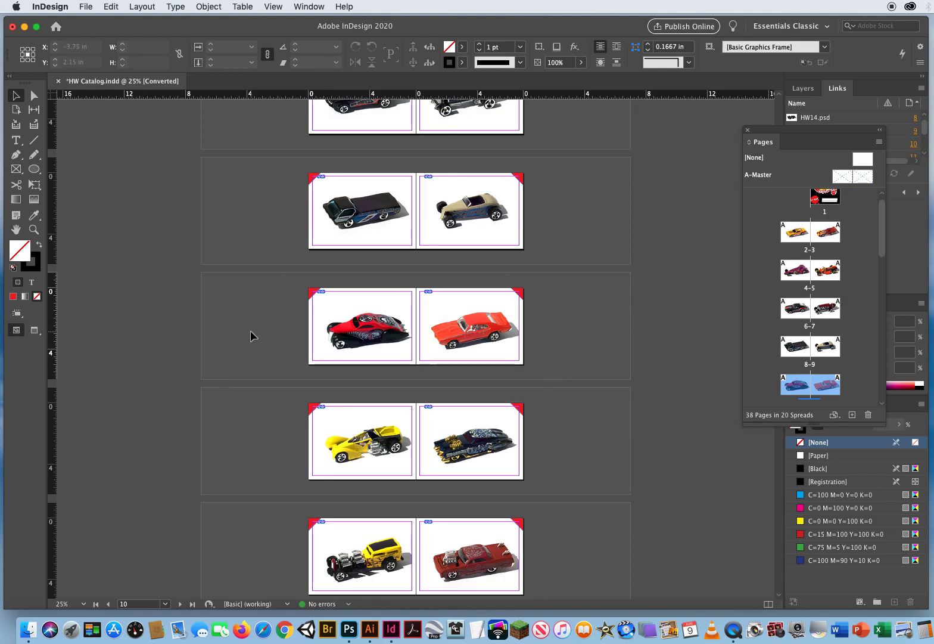
left_click_drag(225, 294, 278, 383)
left_click_drag(280, 326, 535, 351)
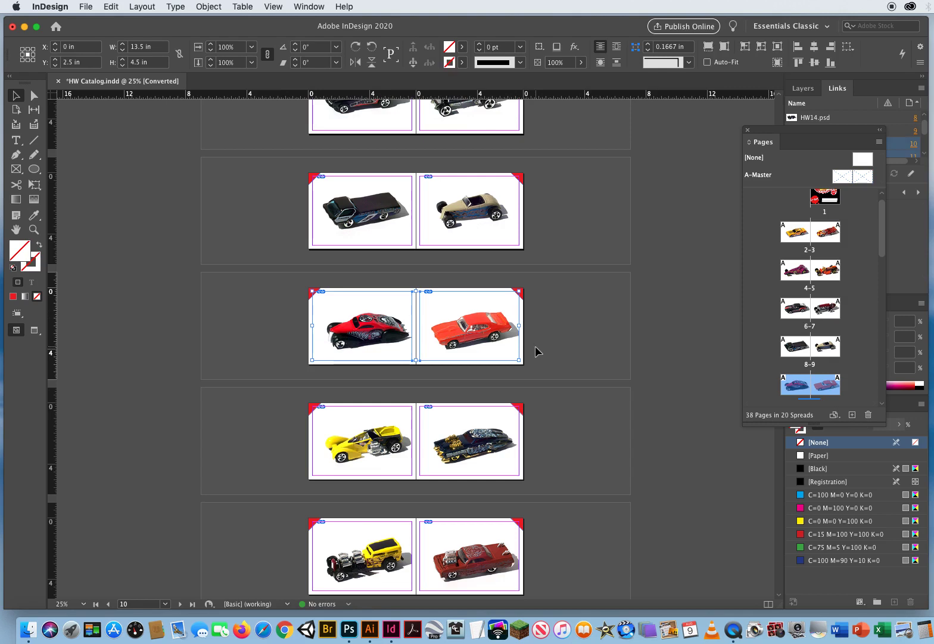
key("super+shift+e")
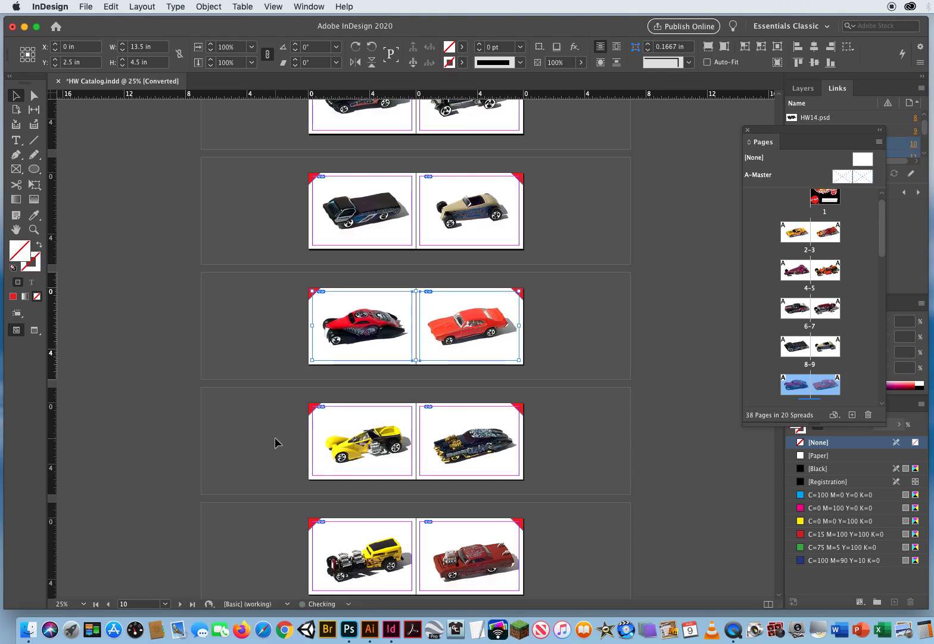
- Center the car images within their frames on pages 12-13, 14-15 and 16-17, one spread at a time
left_click_drag(275, 440, 555, 464)
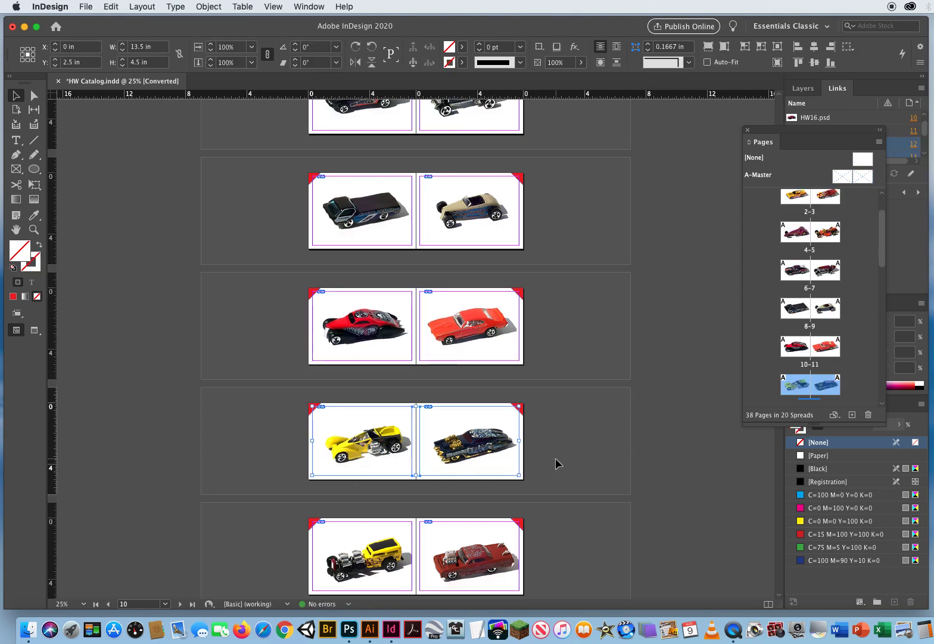
scroll(334, 235, "down", 10)
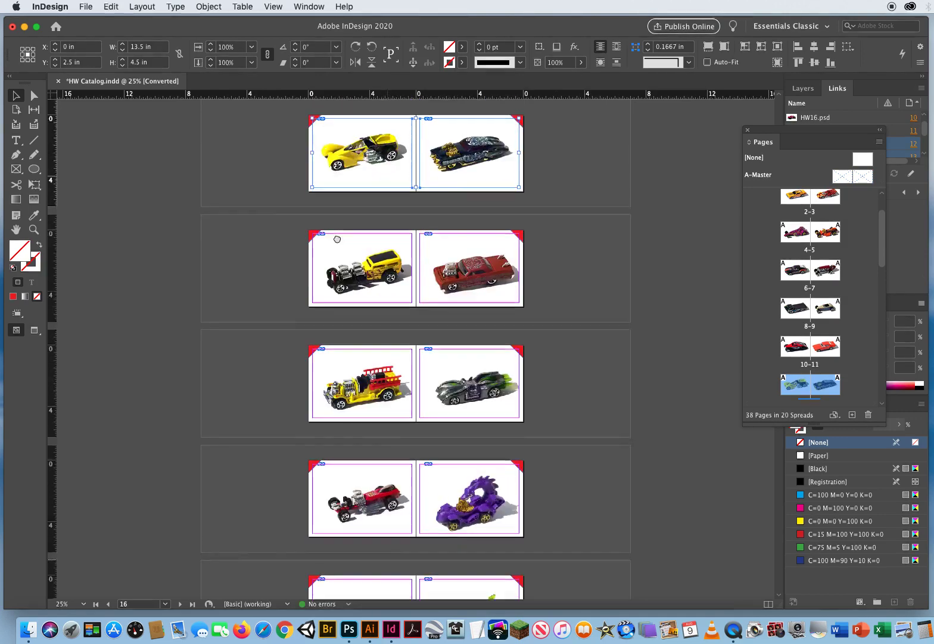
left_click_drag(275, 206, 505, 224)
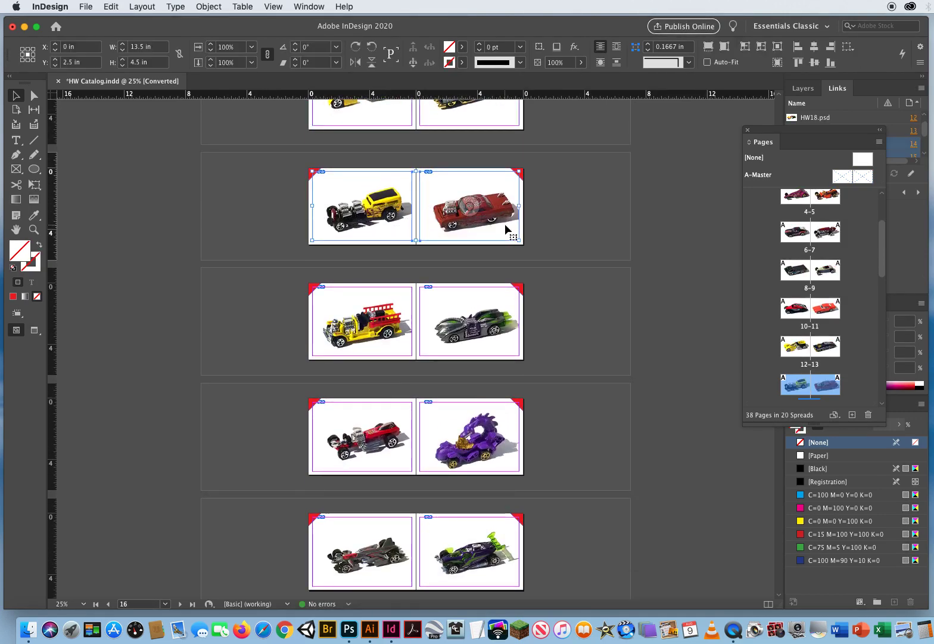
left_click_drag(263, 336, 487, 346)
key("super+shift+e")
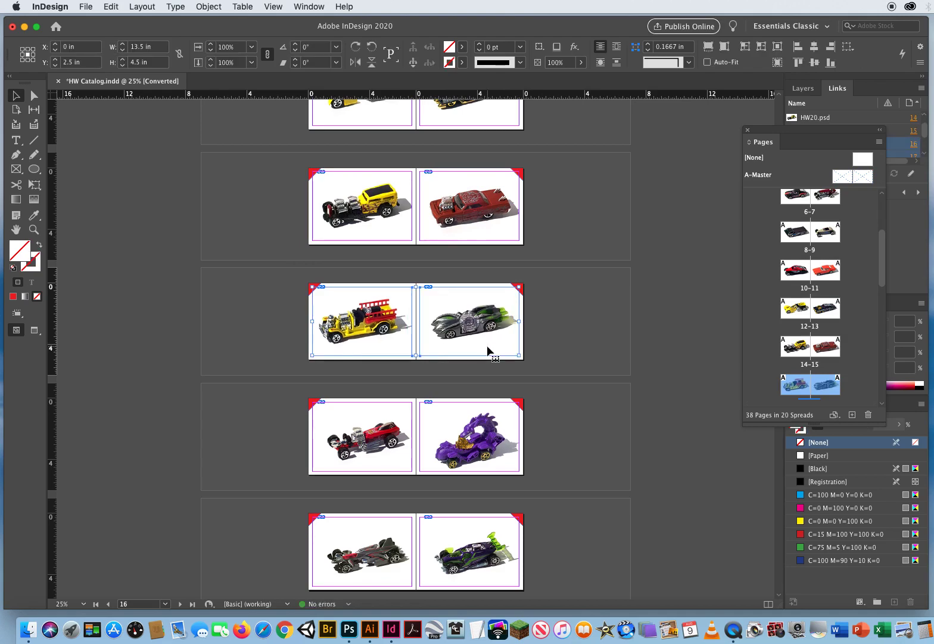
scroll(411, 463, "down", 5)
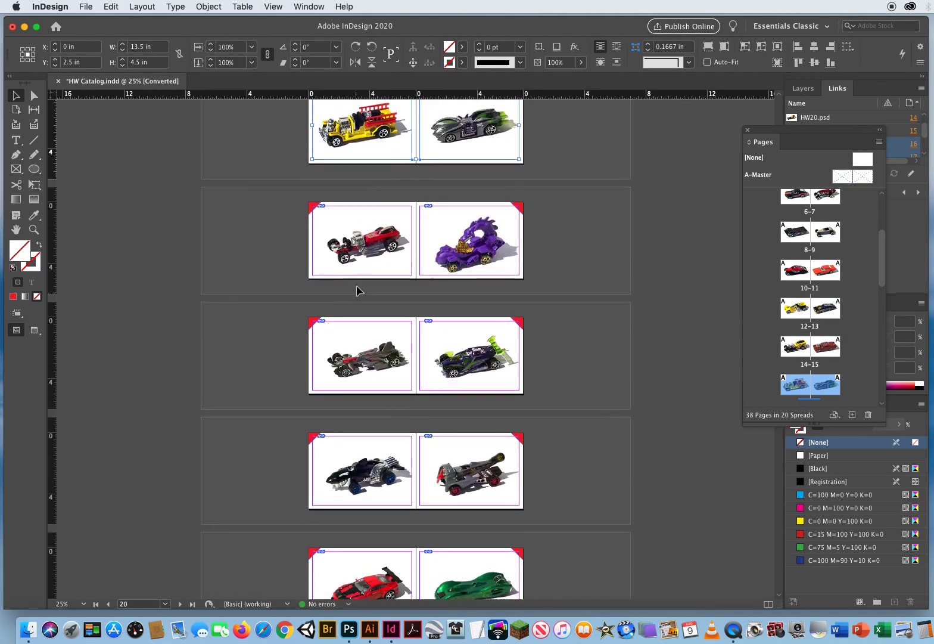
left_click(382, 222)
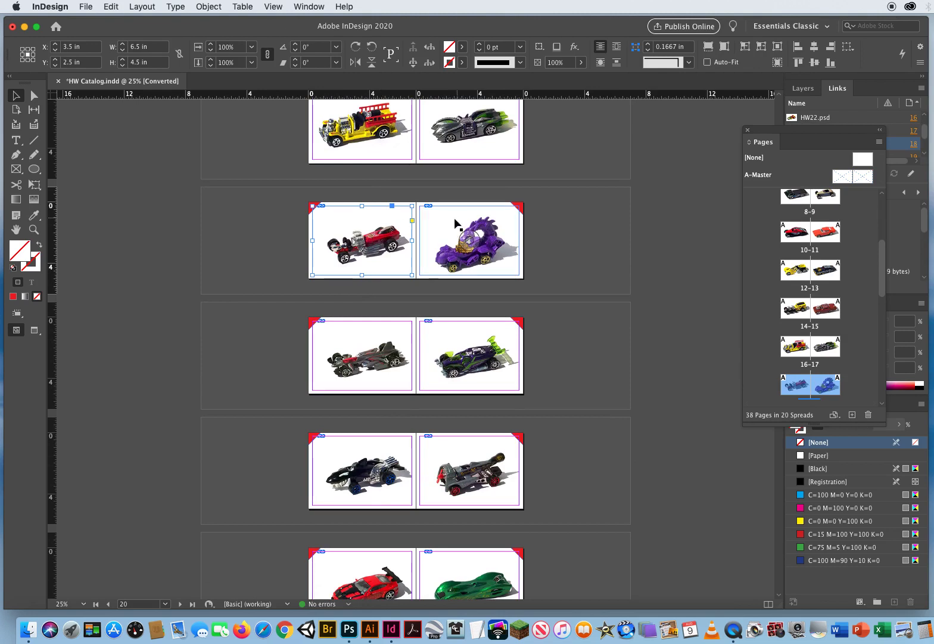
left_click(432, 222, "shift")
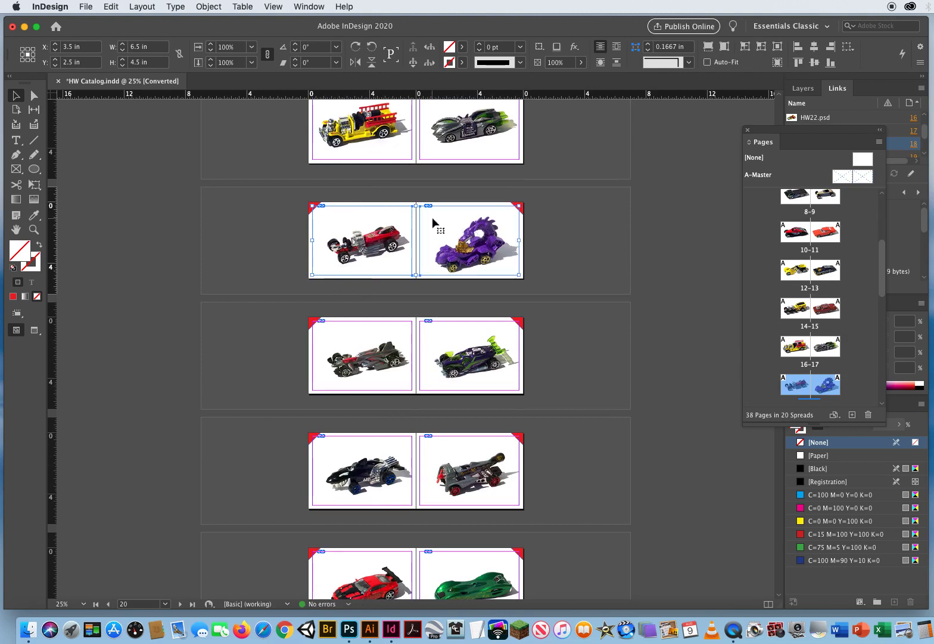
left_click(397, 336)
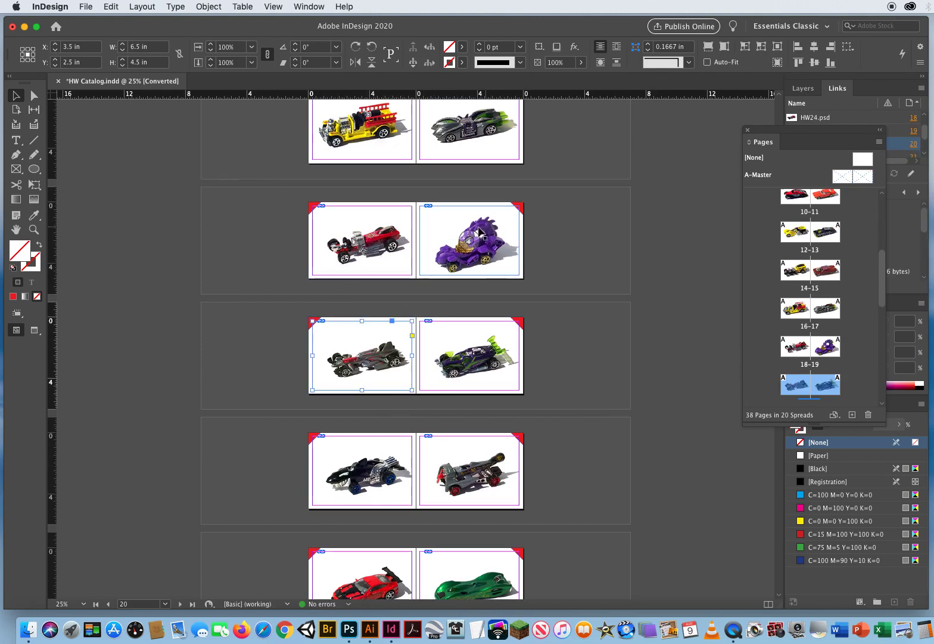
left_click(284, 253)
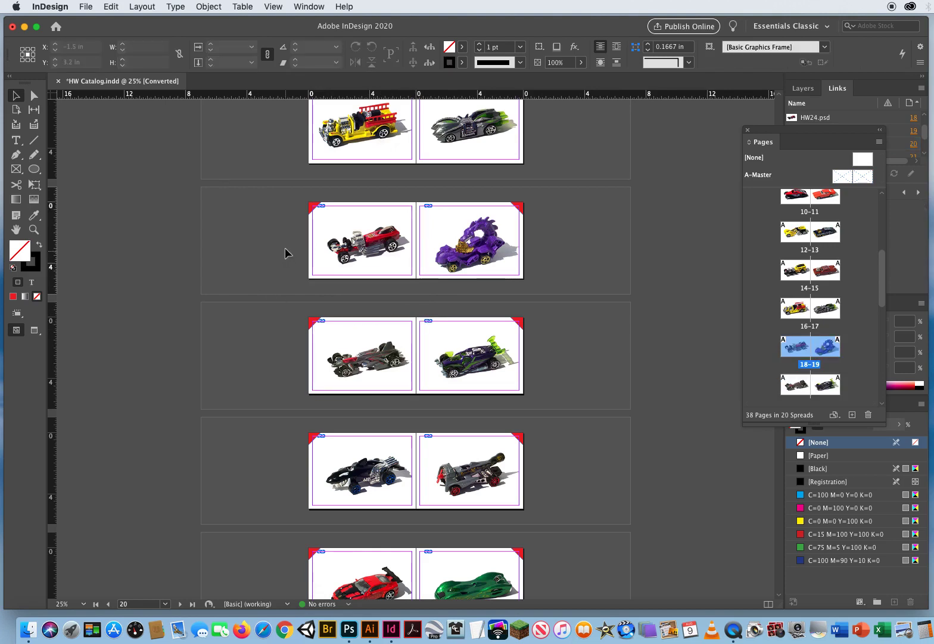
- Center the car images within their frames on pages 18-19, 20-21 and 22-23, one spread at a time, and deselect everything
left_click_drag(292, 253, 497, 258)
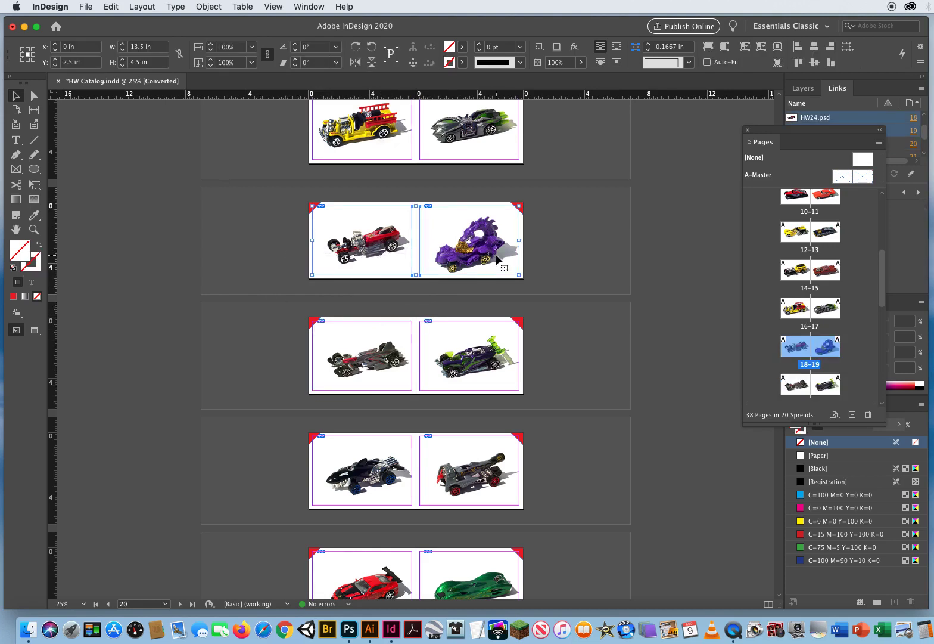
left_click_drag(302, 351, 455, 376)
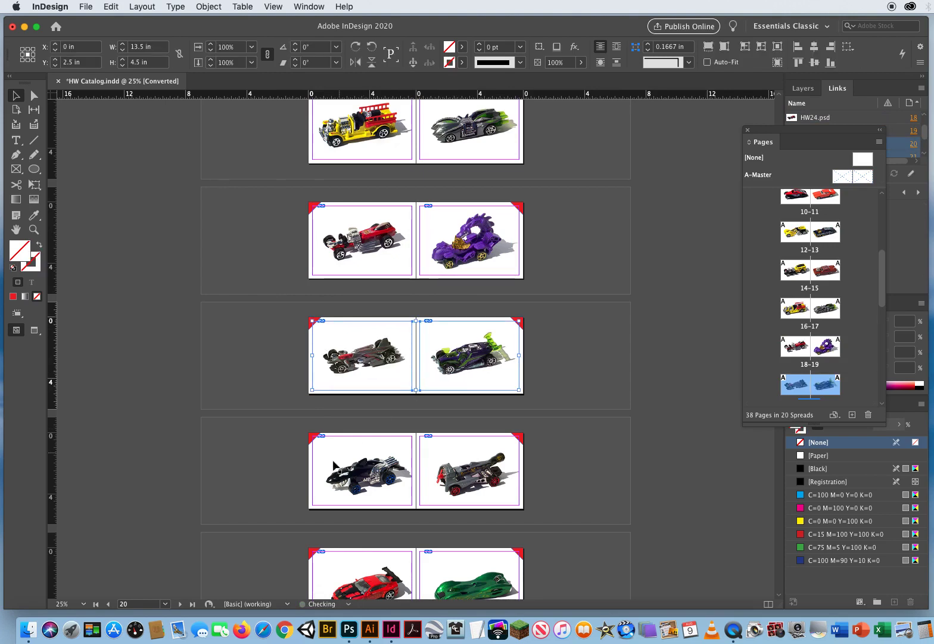
left_click_drag(289, 477, 461, 497)
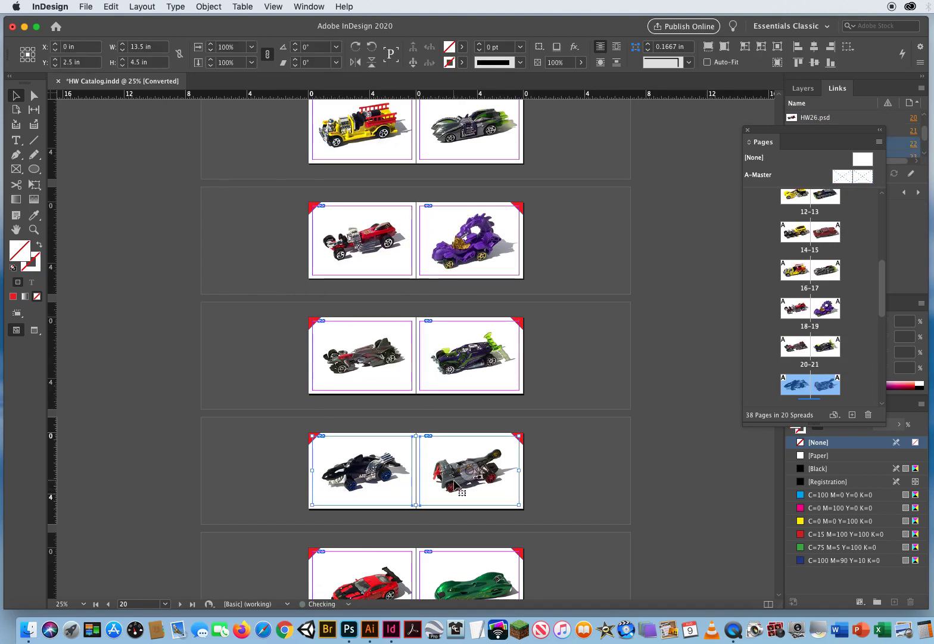
left_click(269, 477)
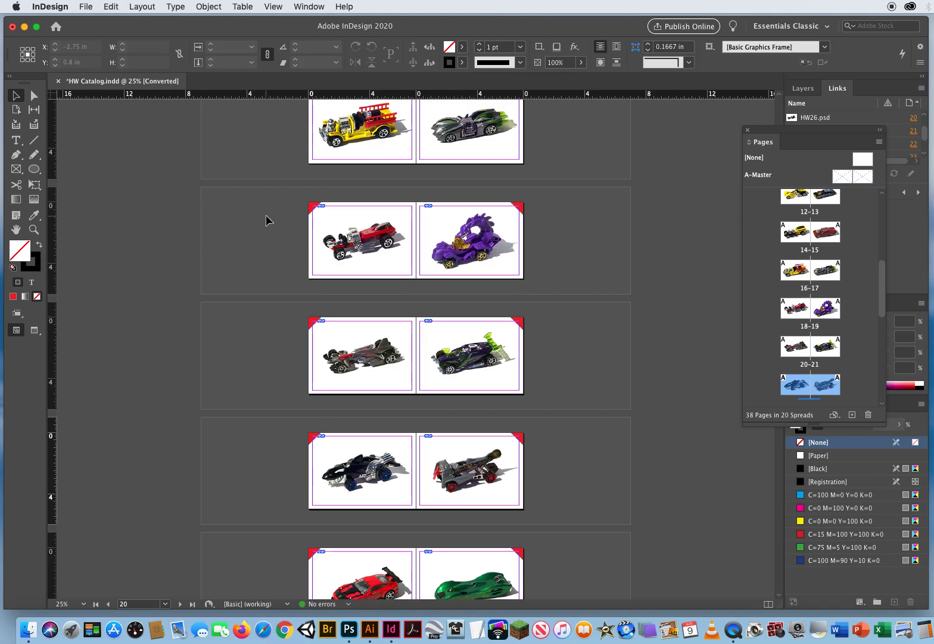
left_click(577, 226)
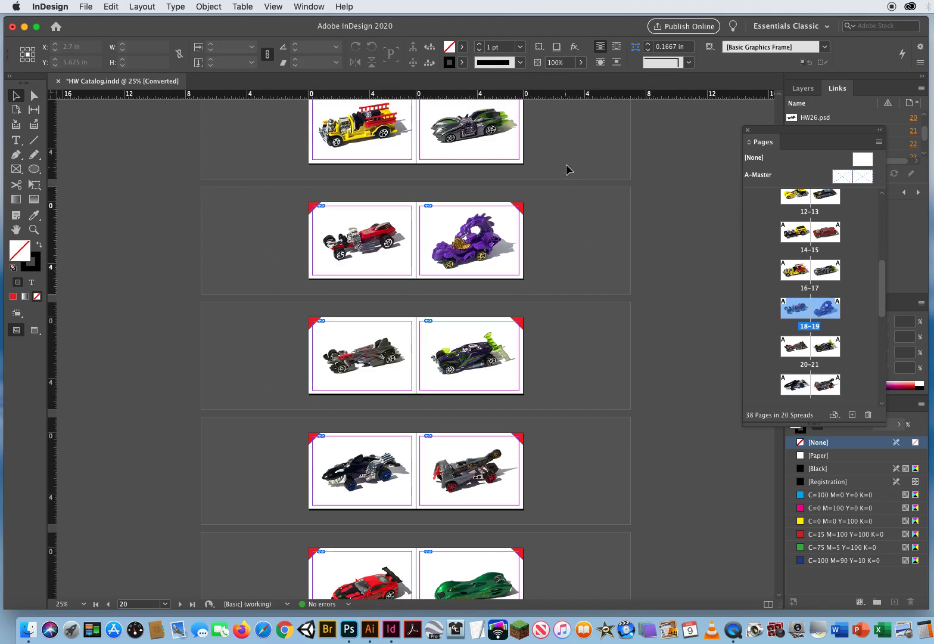
- Go back to the catalog's first spreads and move the Pages panel out over the document area, showing its first pages
scroll(563, 172, "up", 6)
scroll(556, 291, "up", 6)
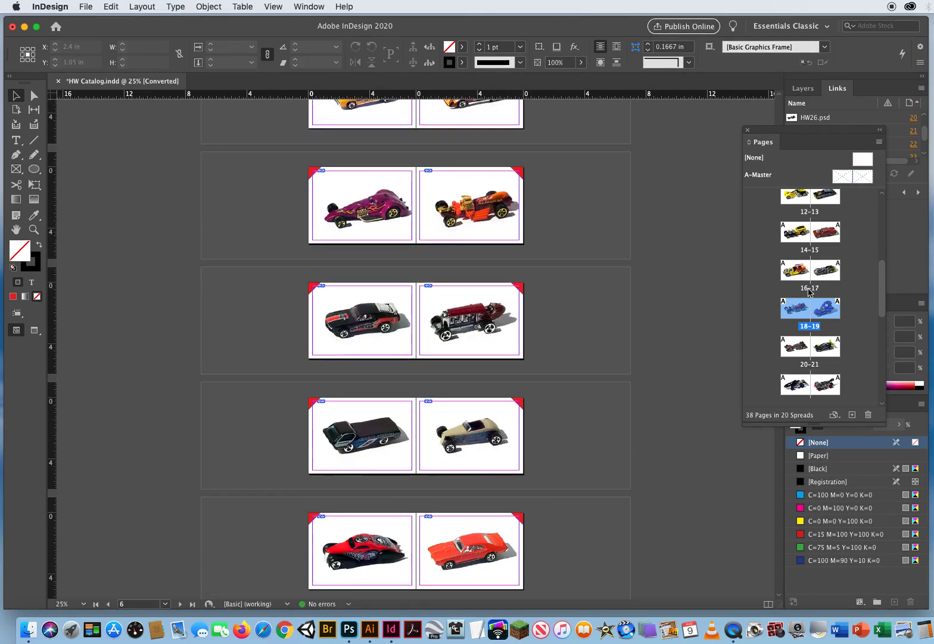
scroll(881, 294, "up", 6)
left_click_drag(817, 129, 662, 111)
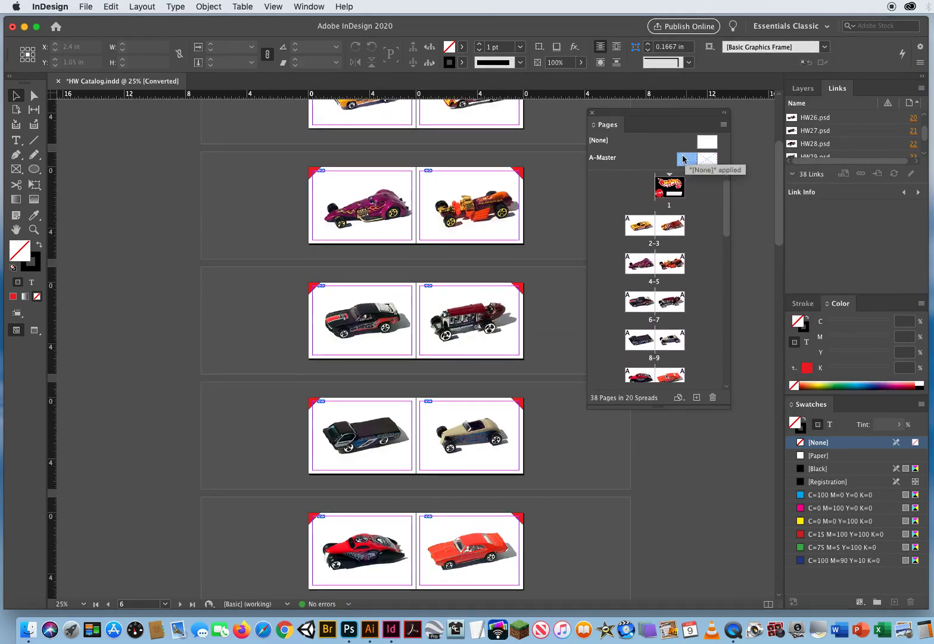
- Examine how the left and right A-Master pages correspond to the catalog pages, selecting the left-hand pages 2, 4 and 6
left_click(691, 159)
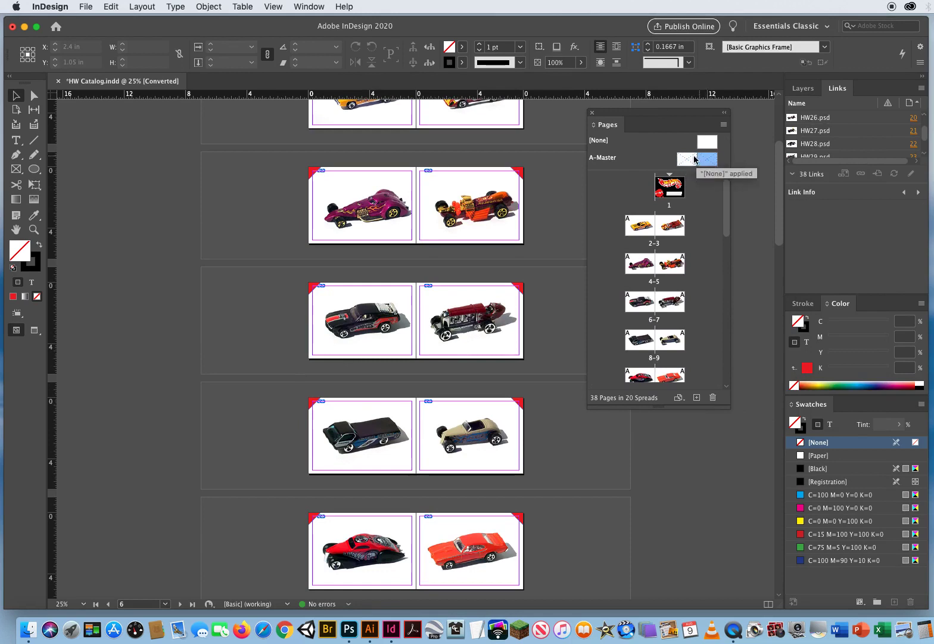
left_click(686, 159)
left_click(641, 225)
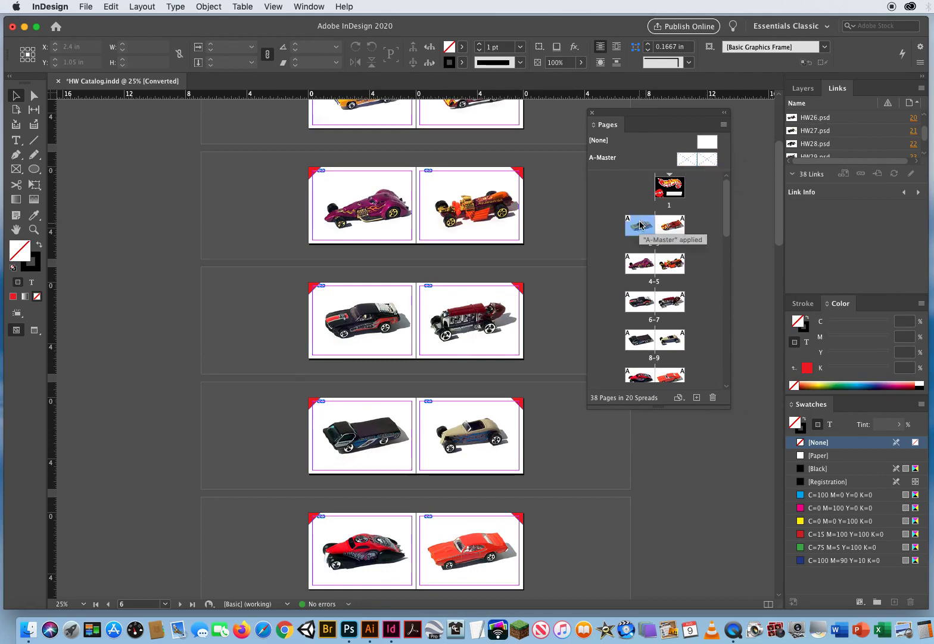
left_click_drag(643, 239, 635, 262)
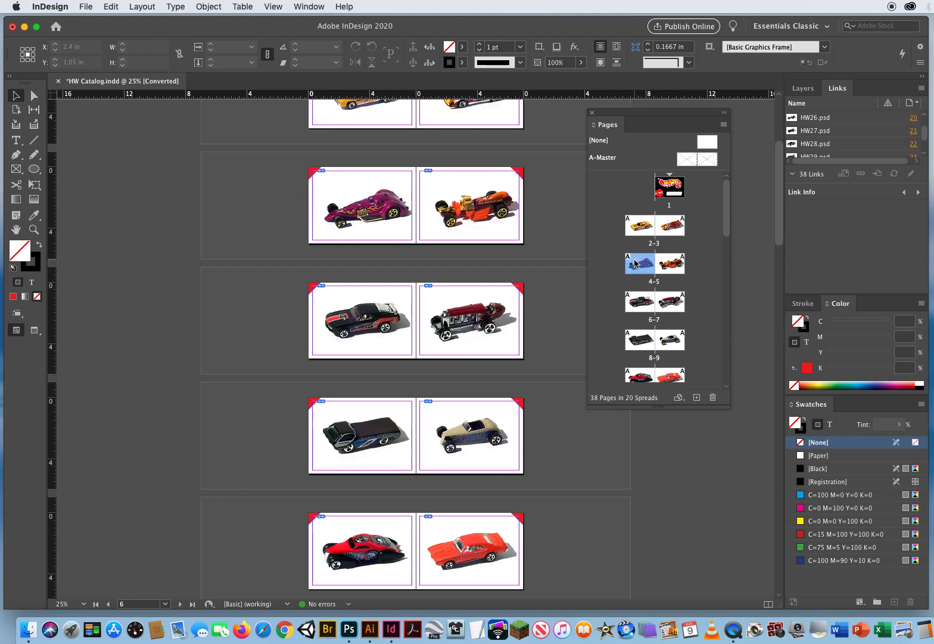
left_click(637, 301)
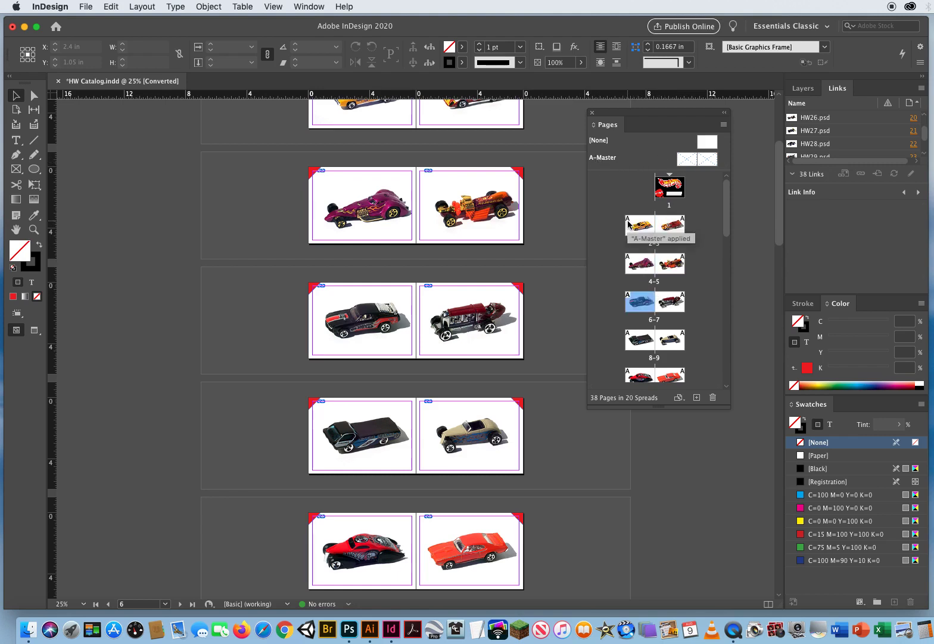
left_click(686, 159)
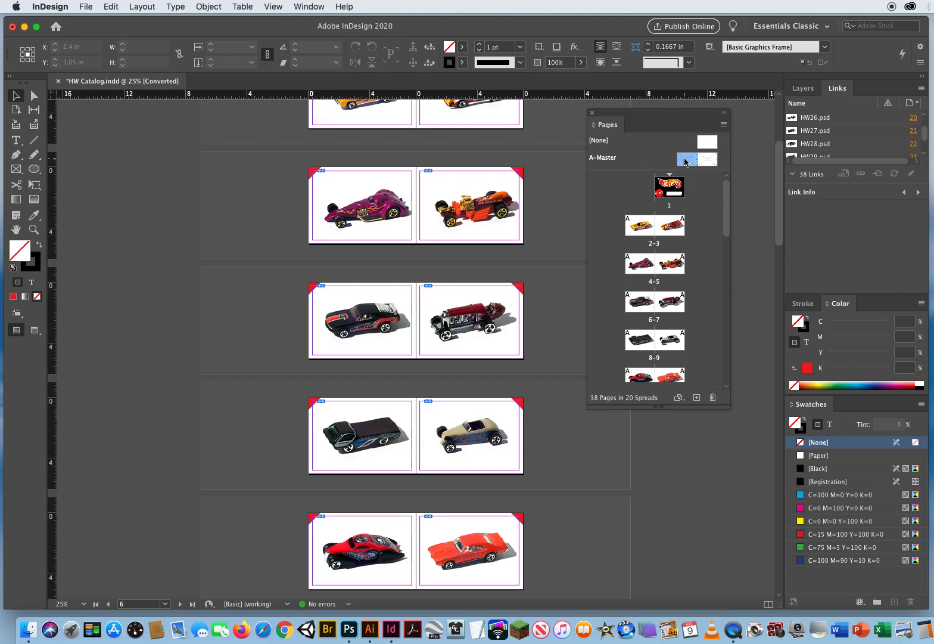
left_click(640, 226, "alt")
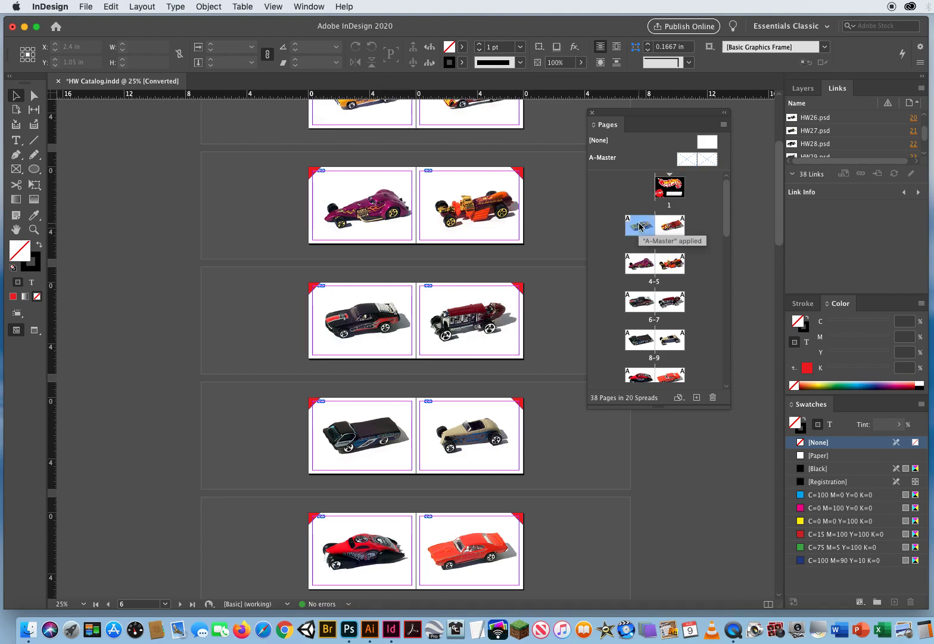
- On A-Master, fill the left page's red corner triangle with the C=100 M=0 Y=0 K=0 swatch and deselect it
left_click(34, 228)
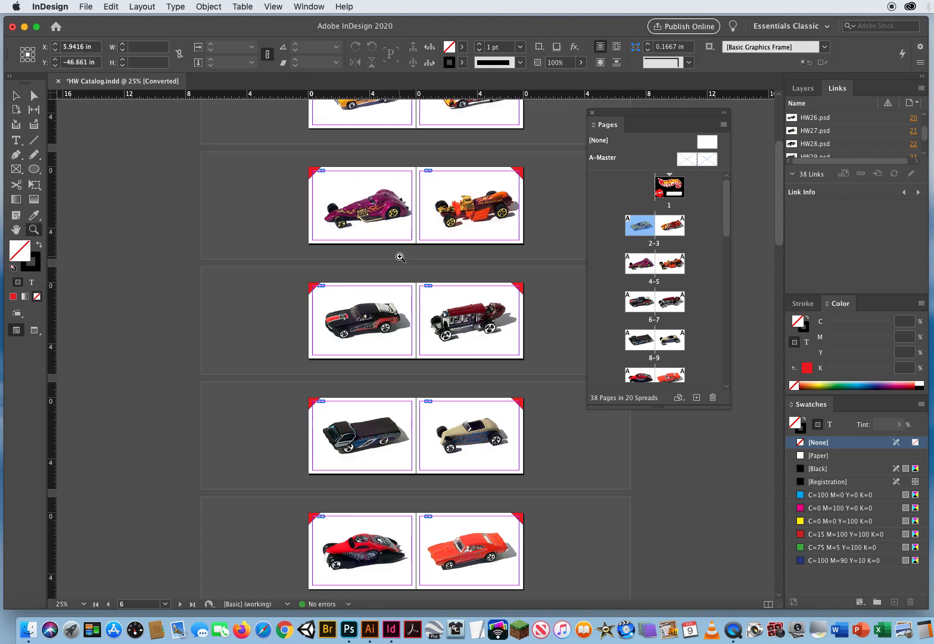
left_click(401, 257)
scroll(393, 298, "up", 5)
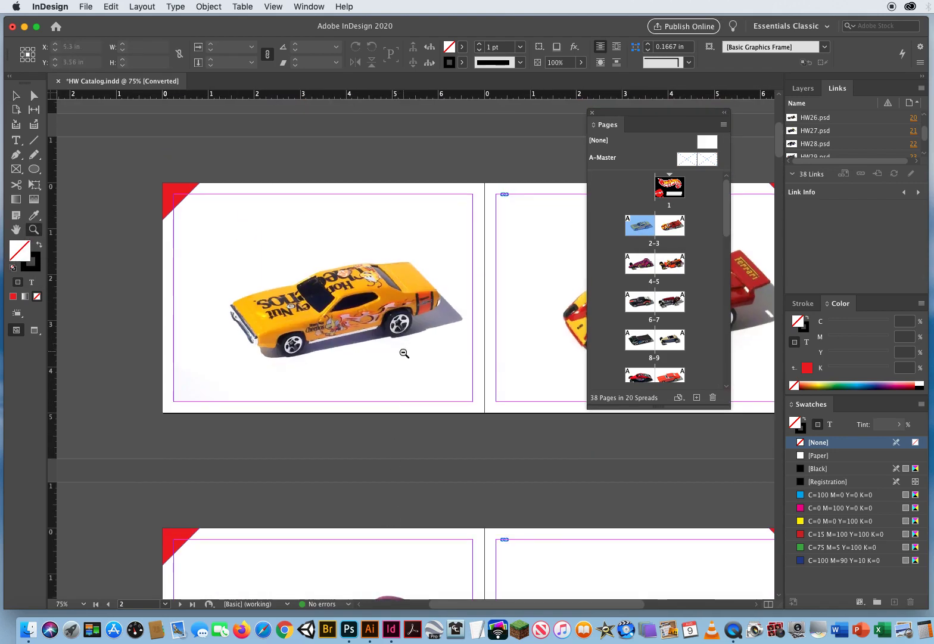
left_click(404, 354, "alt")
scroll(411, 369, "down", 3)
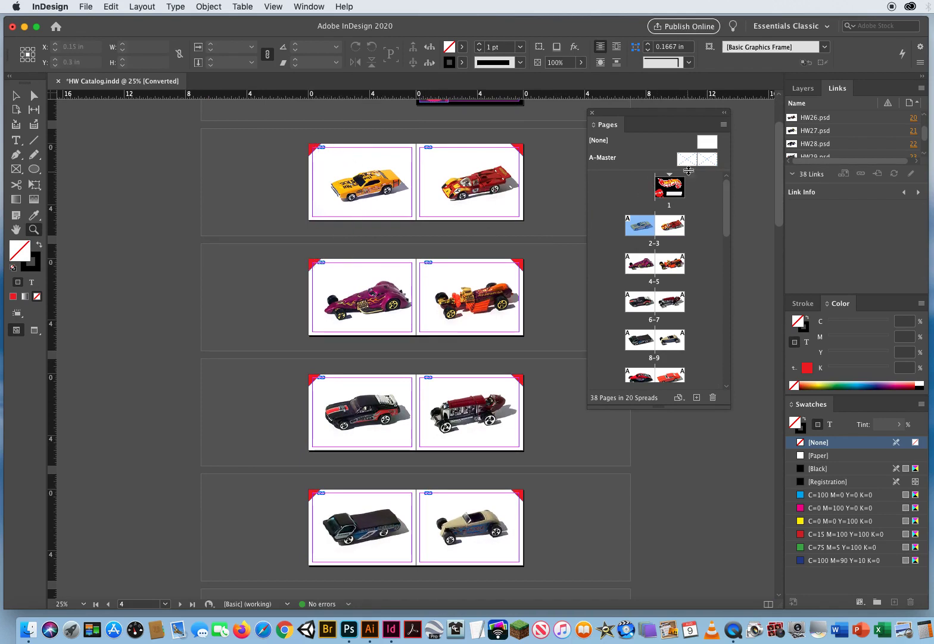
double_click(688, 161)
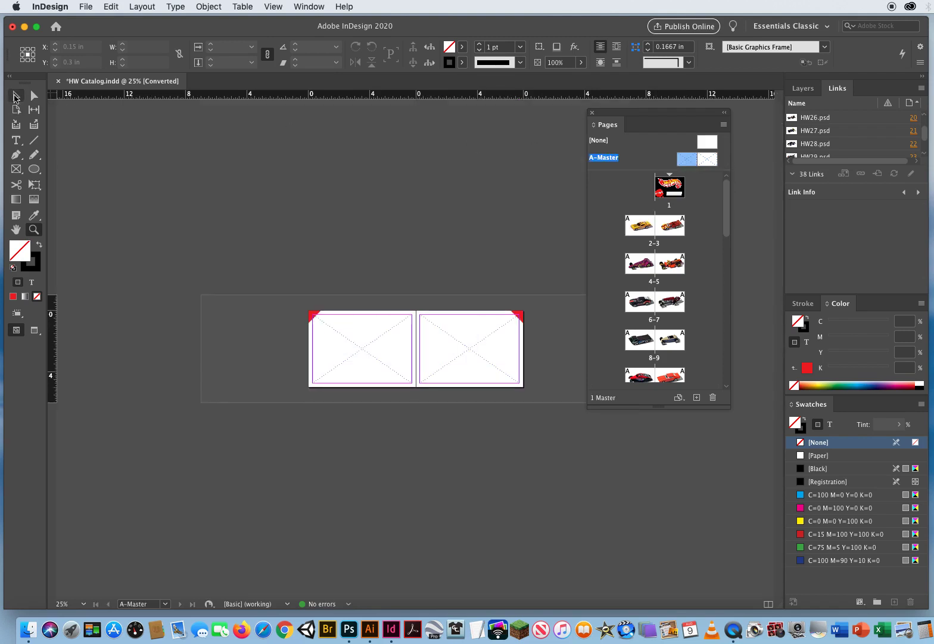
left_click(16, 96)
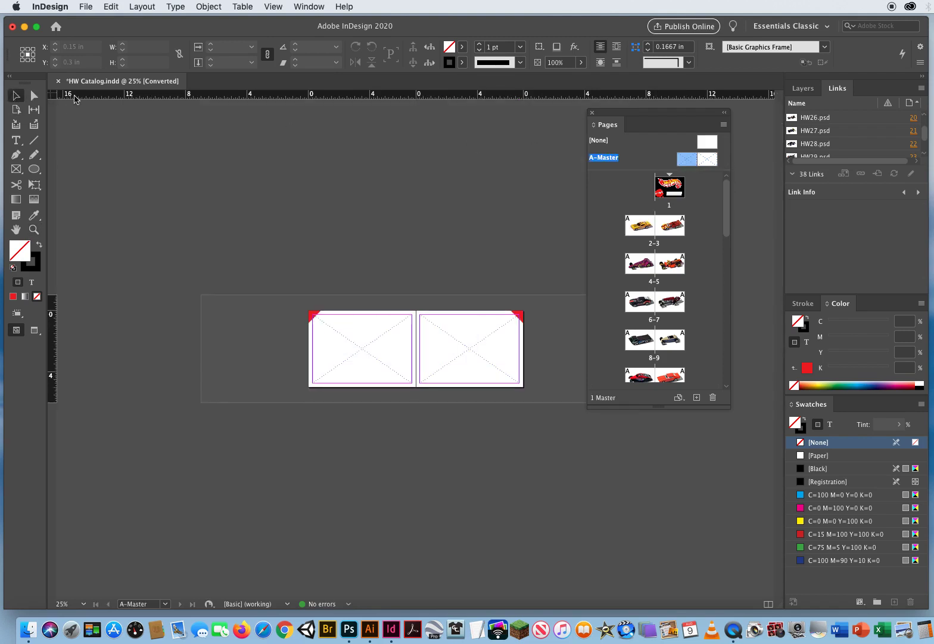
left_click(312, 315)
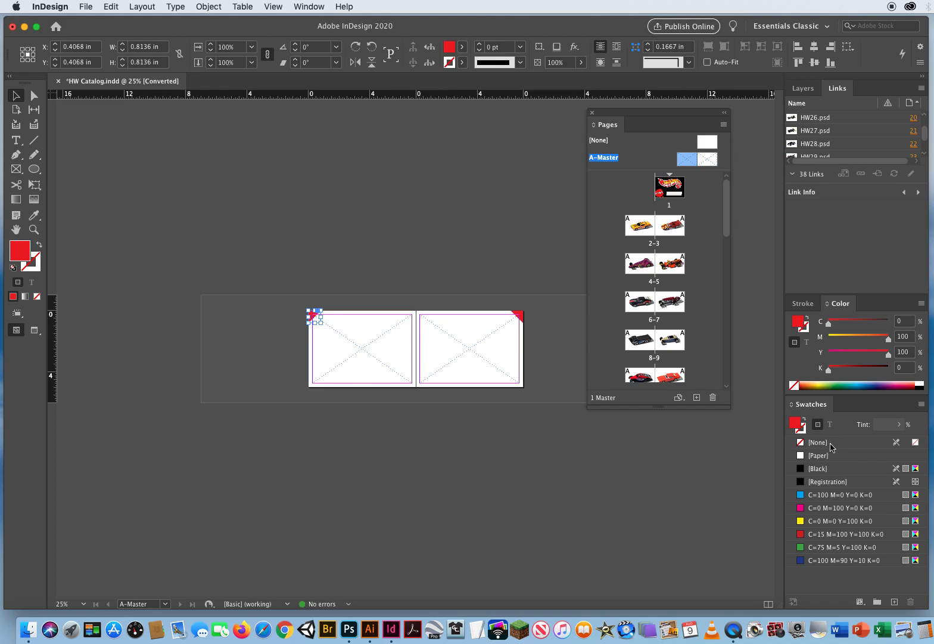
left_click(816, 495)
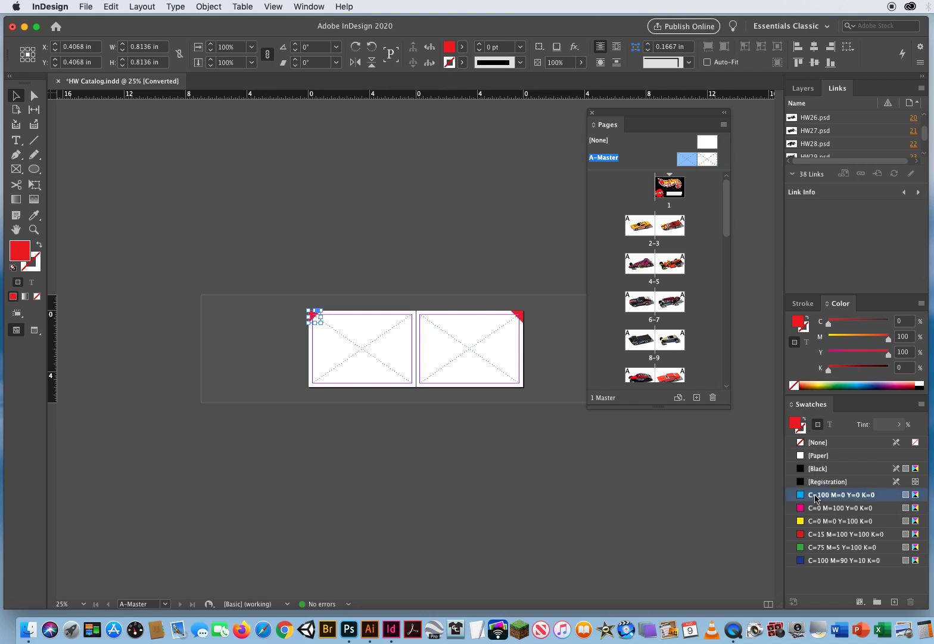
left_click(426, 440)
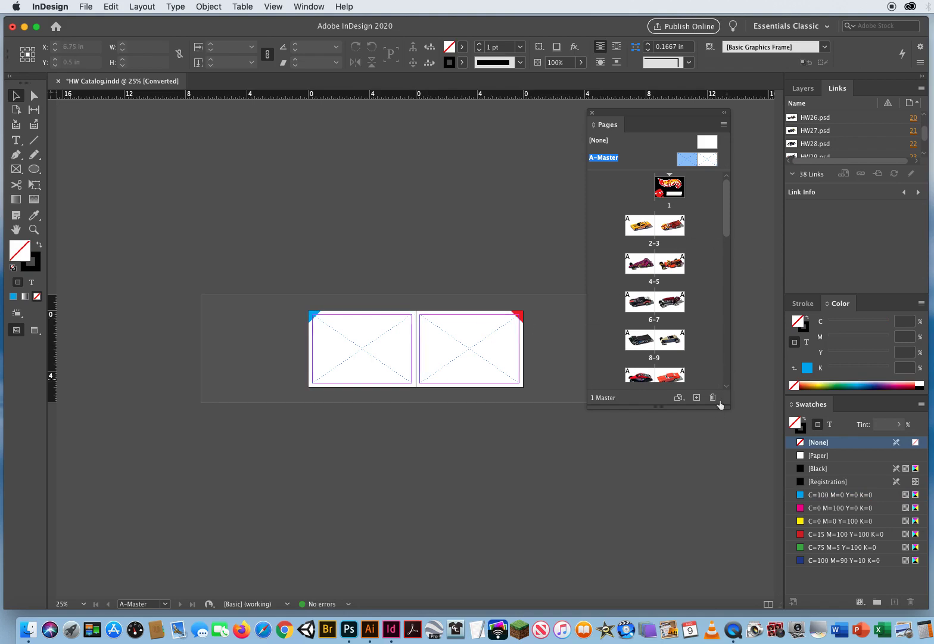
- Lengthen the Pages panel and go to page 16 to check the corner triangles on the surrounding left-hand pages
left_click_drag(704, 409, 704, 560)
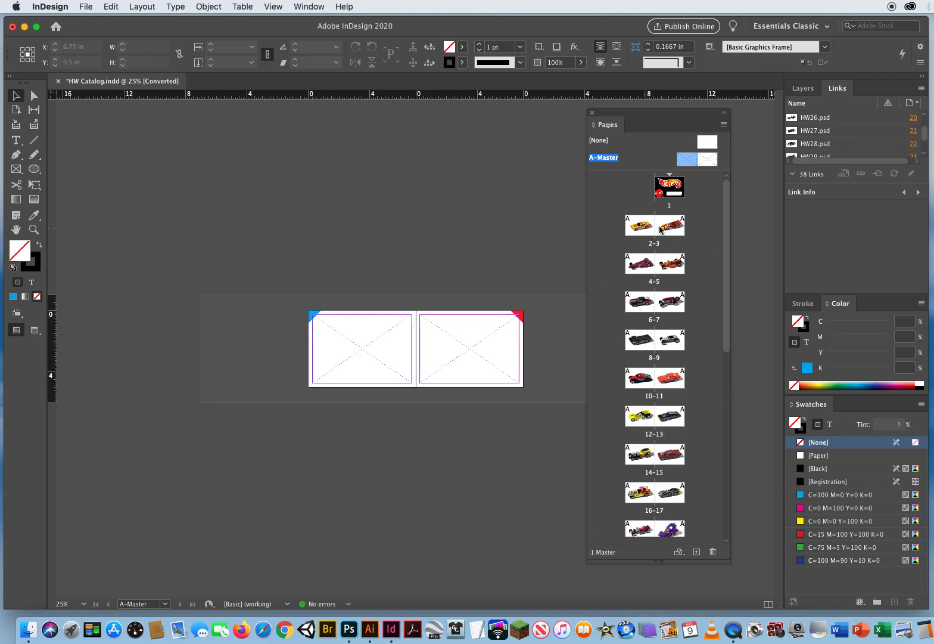
left_click_drag(726, 234, 725, 292)
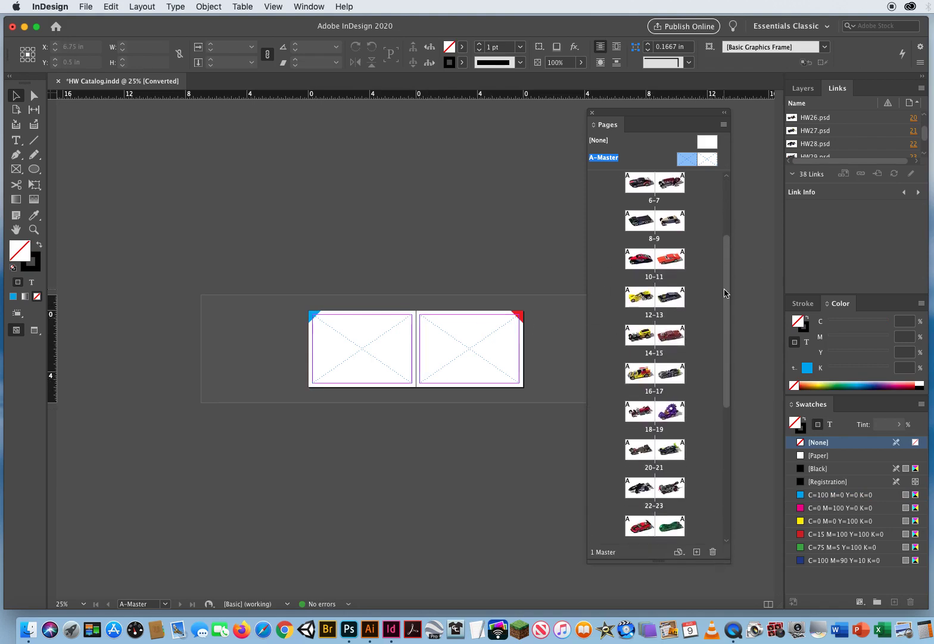
double_click(641, 372)
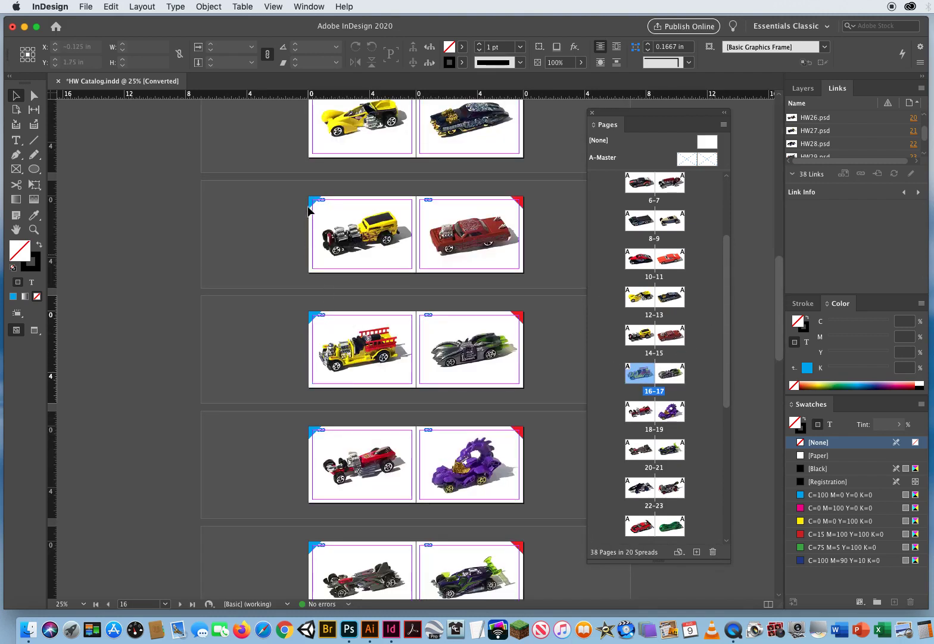
left_click(253, 458)
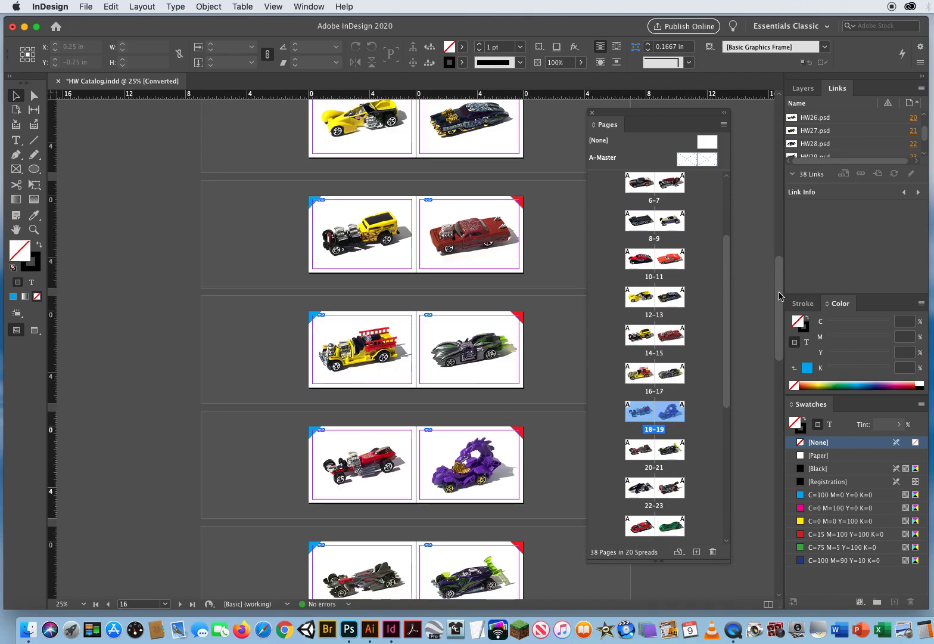
- Preview the catalog pages without guides and frame edges, then move the Pages panel clear of the spreads and make it smaller
left_click_drag(780, 297, 230, 223)
key("w")
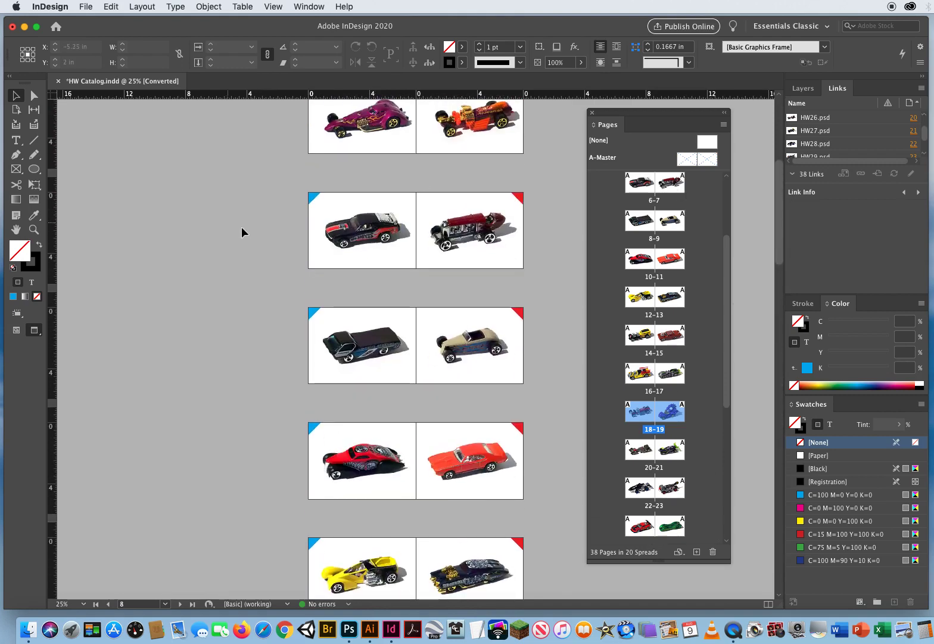
left_click_drag(610, 117, 723, 124)
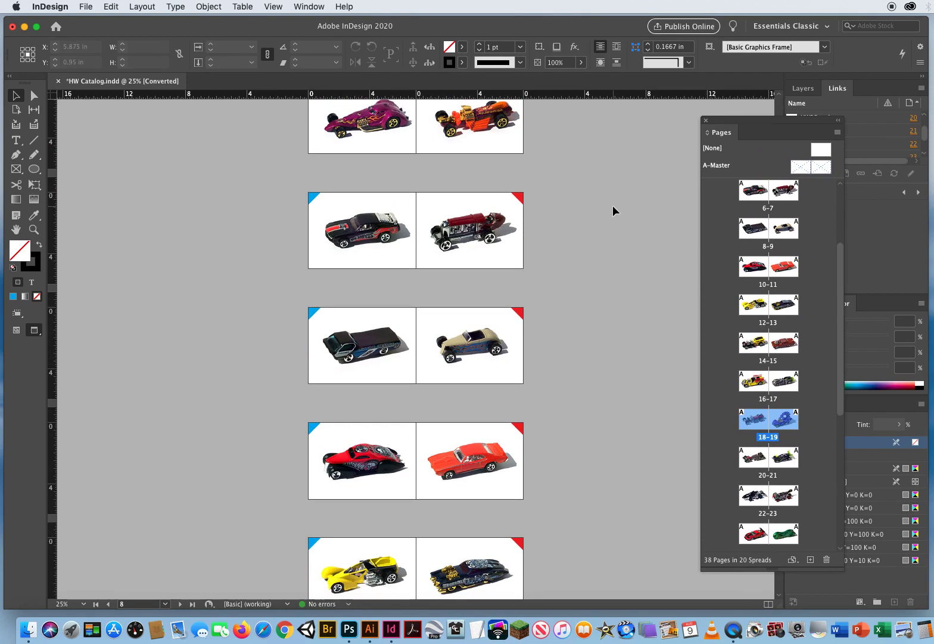
left_click_drag(836, 569, 827, 359)
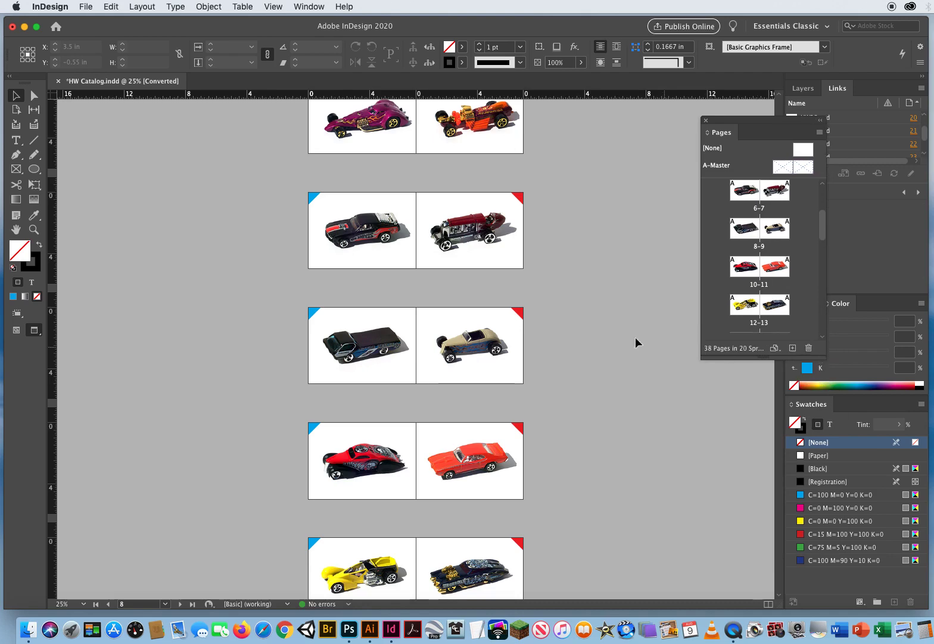
- Examine the catalog at 75% from the cover through spread 14-15, comparing the corner triangles on left and right pages
left_click(34, 229)
left_click(446, 253)
left_click(425, 267)
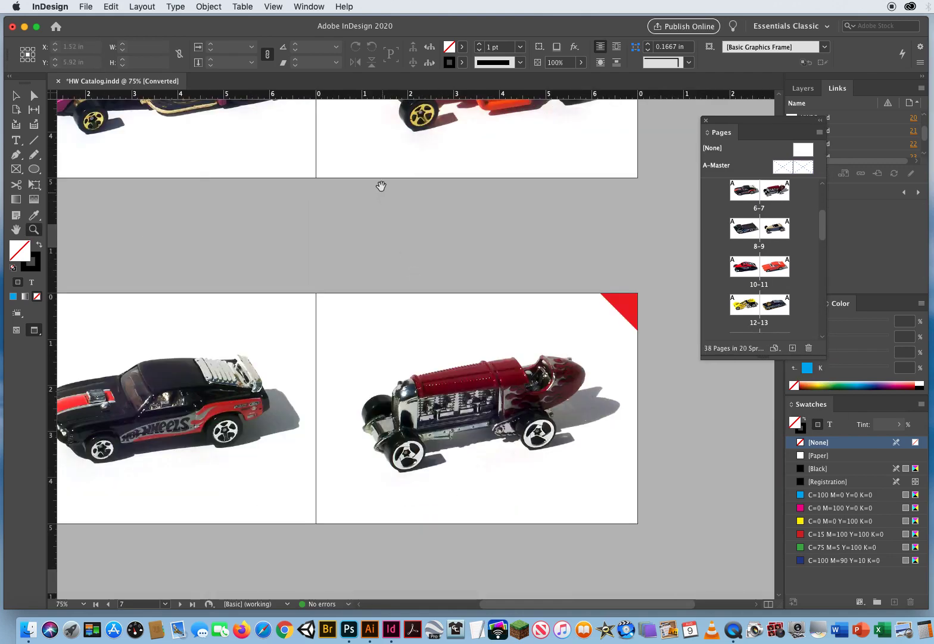
scroll(438, 463, "up", 12)
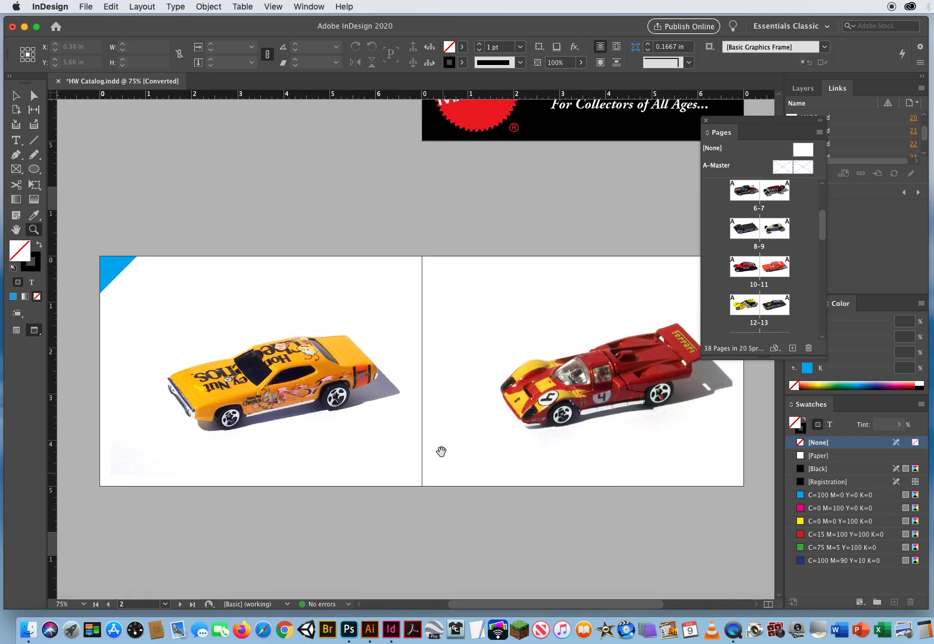
scroll(440, 451, "up", 5)
scroll(440, 450, "right", 2)
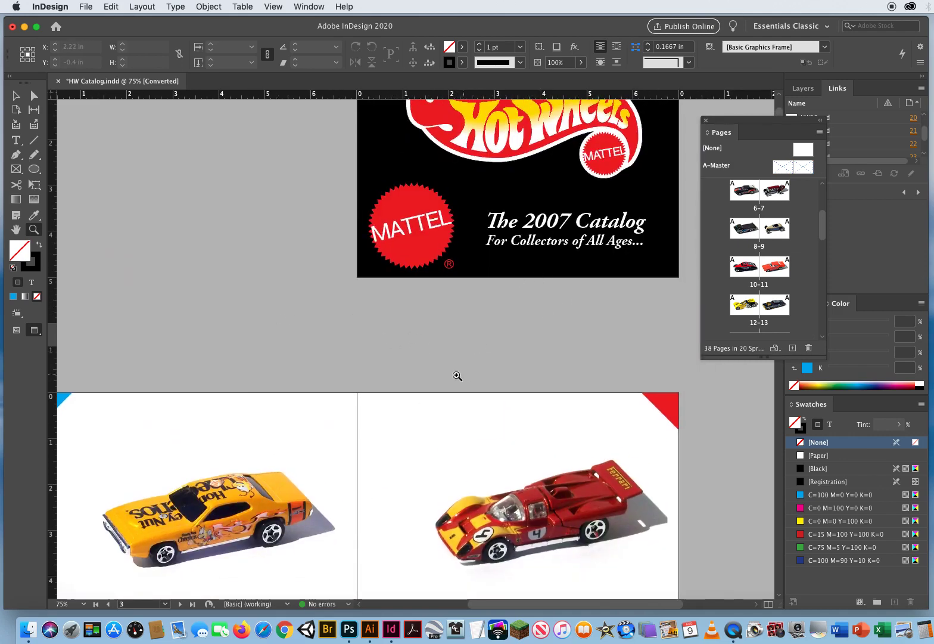
scroll(444, 227, "down", 10)
scroll(415, 222, "down", 10)
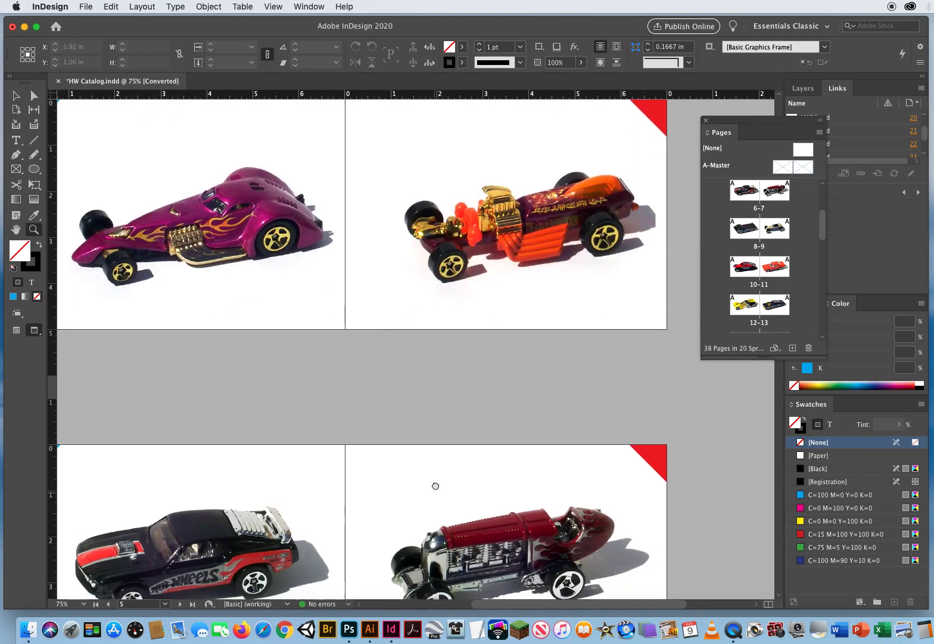
scroll(477, 413, "down", 2)
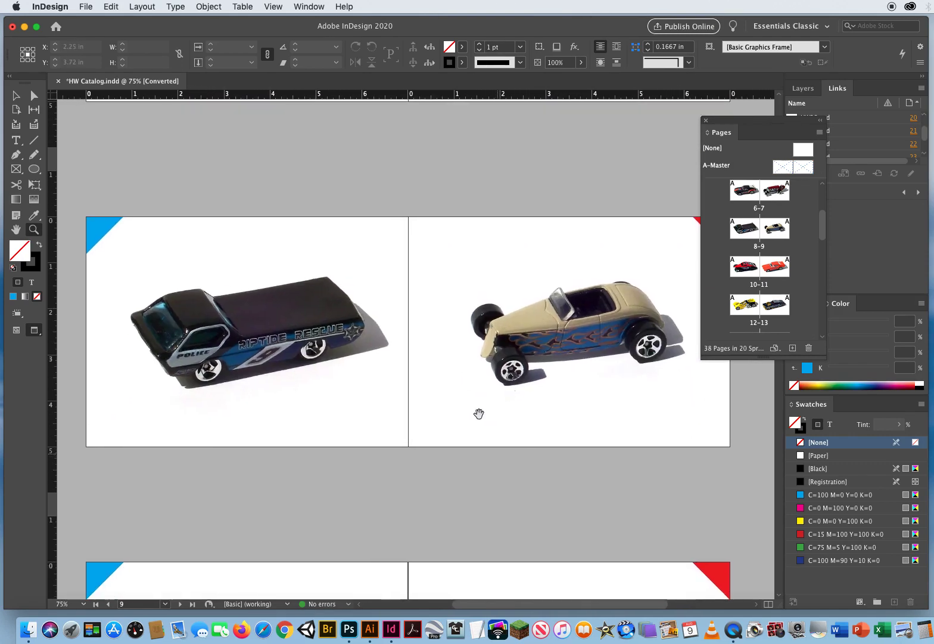
scroll(536, 417, "down", 8)
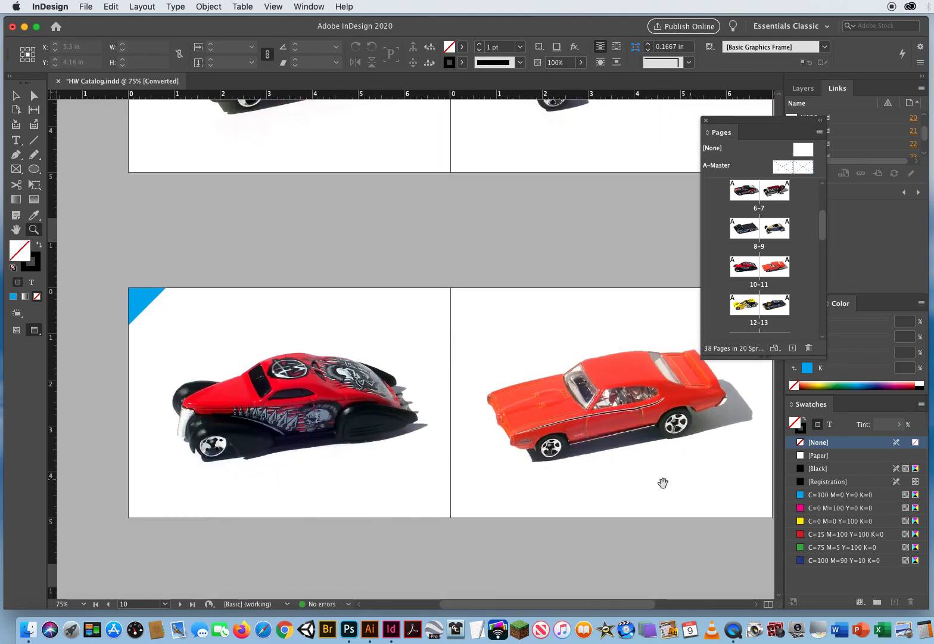
scroll(663, 484, "down", 12)
scroll(507, 260, "down", 6)
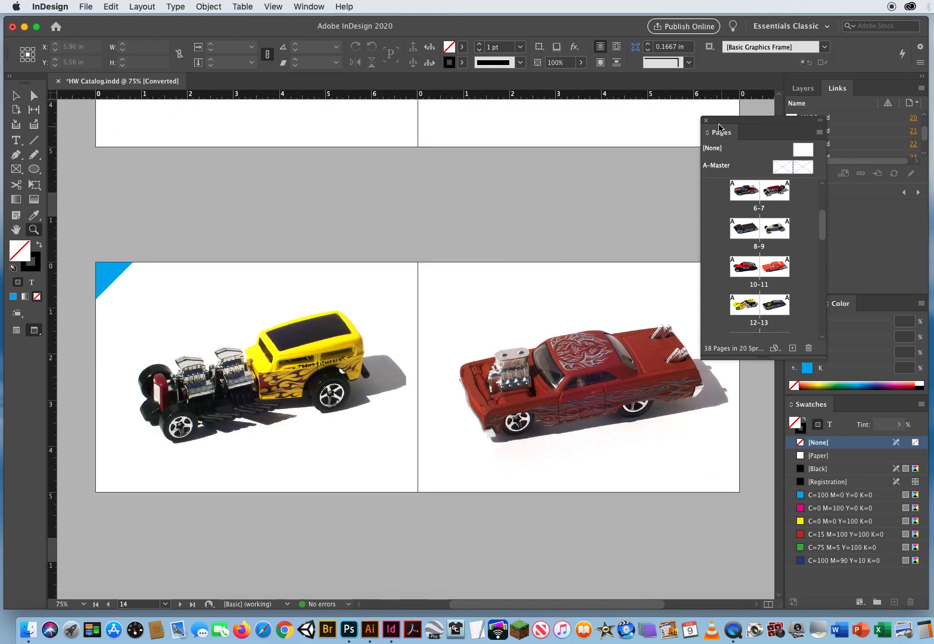
- Move the Pages panel off the right-hand page's corner and start closing the HW Catalog document
left_click_drag(719, 127, 739, 131)
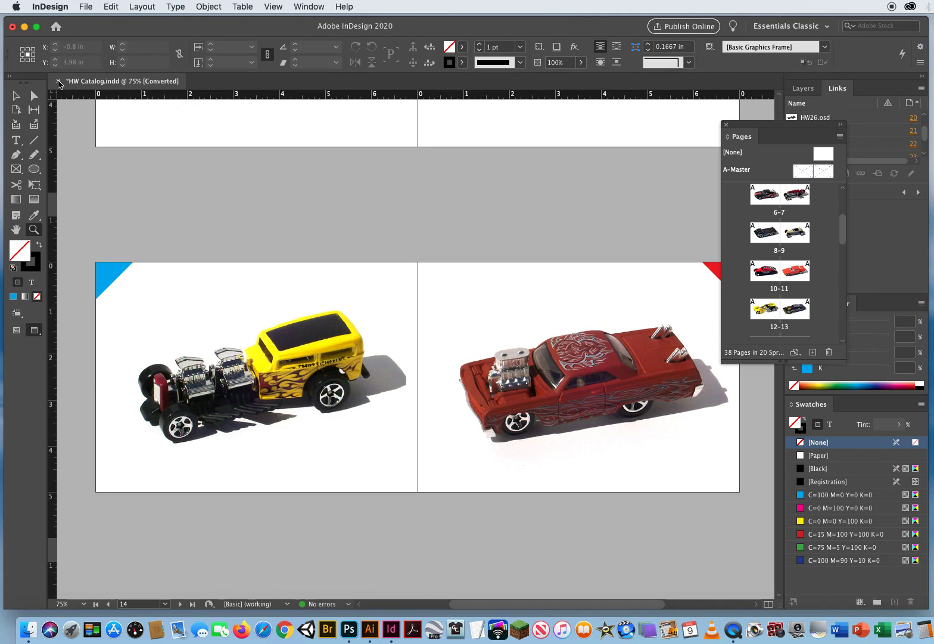
left_click(59, 81)
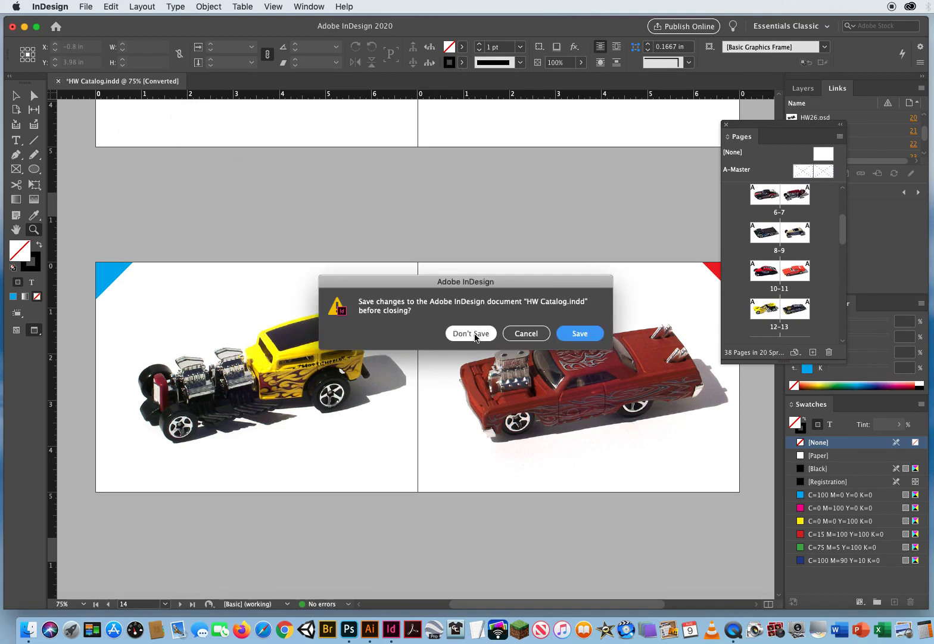